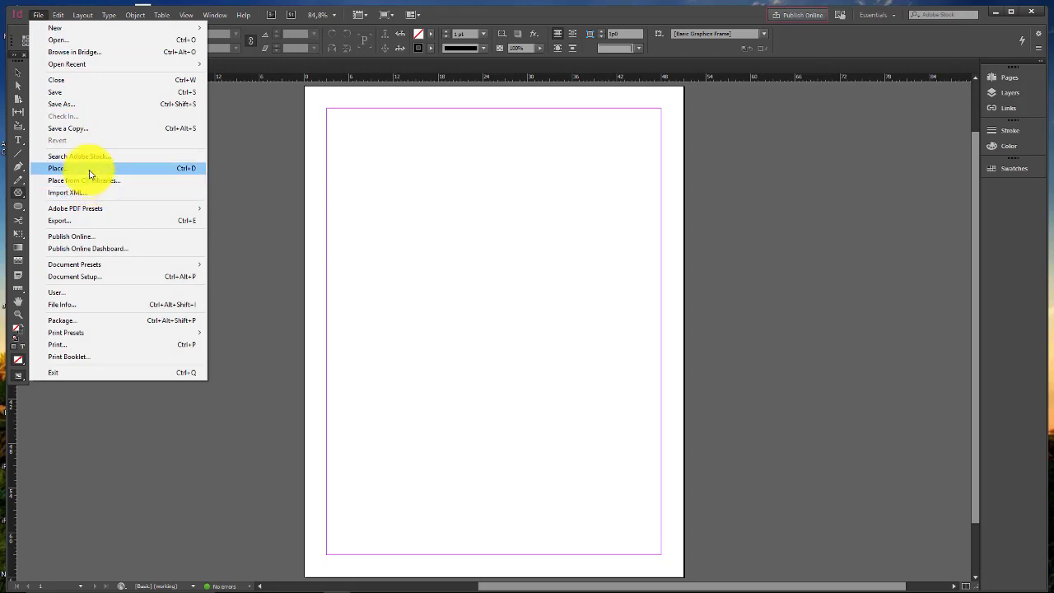
Place the image f_46872.jpg on the upper half of the page, about 22p0 wide.
left_click(88, 169)
double_click(644, 303)
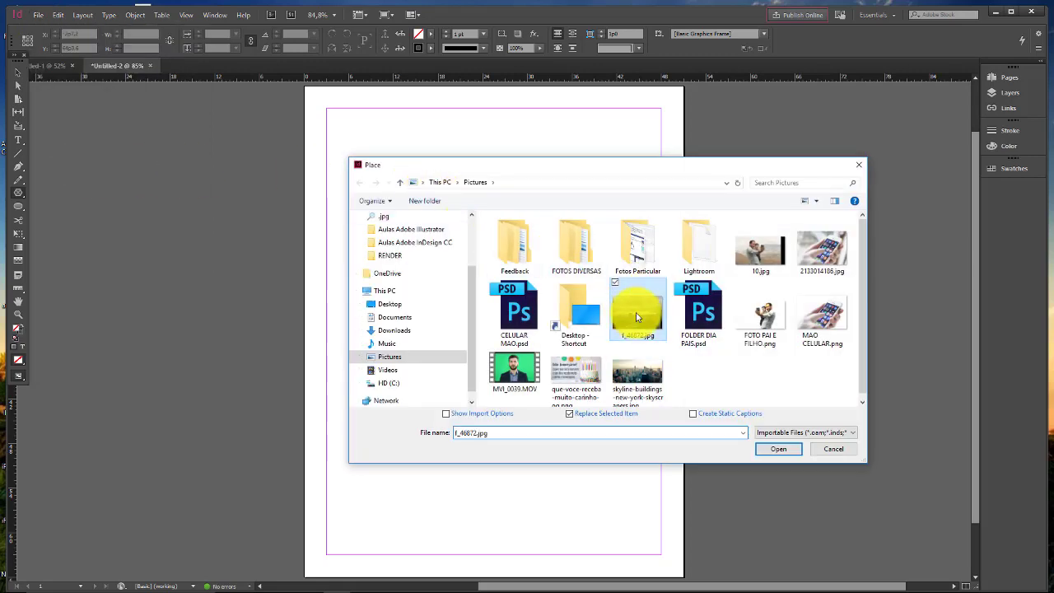
left_click_drag(364, 188, 531, 323)
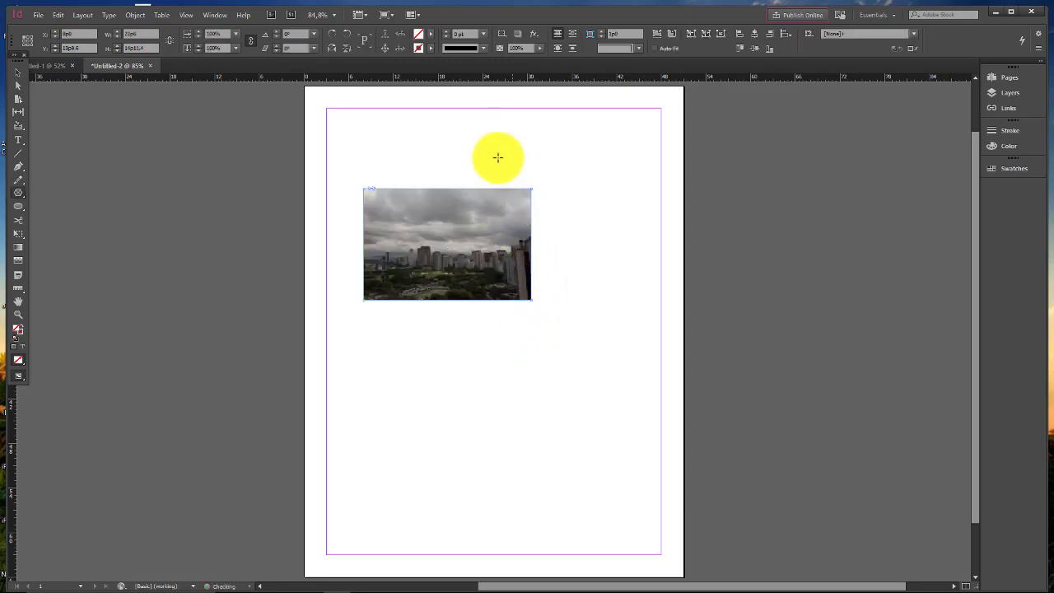
Select the placed skyline image and delete it from the page.
left_click(17, 71)
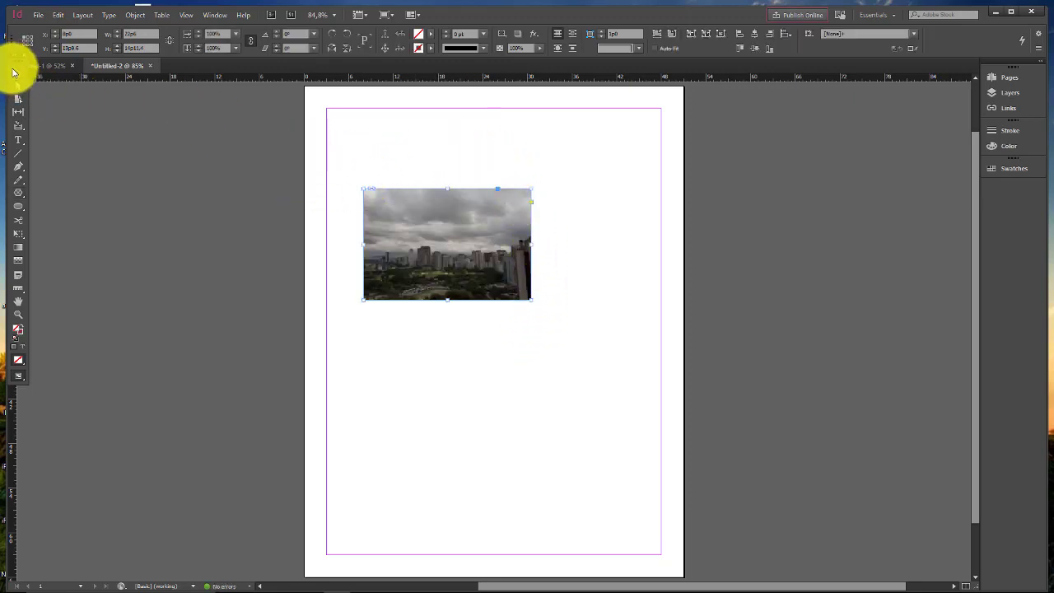
left_click(425, 199)
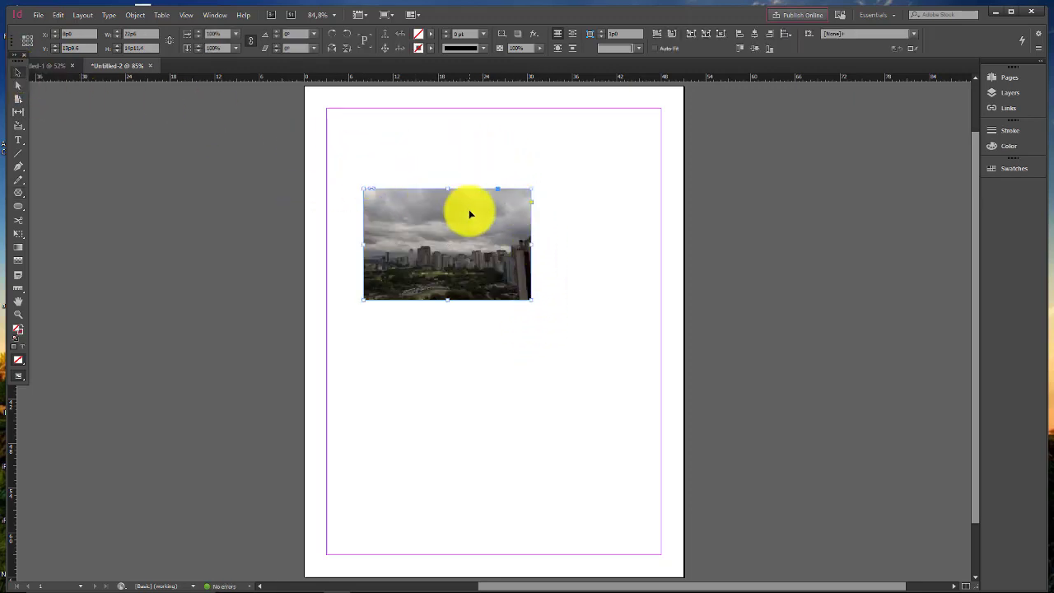
key("Delete")
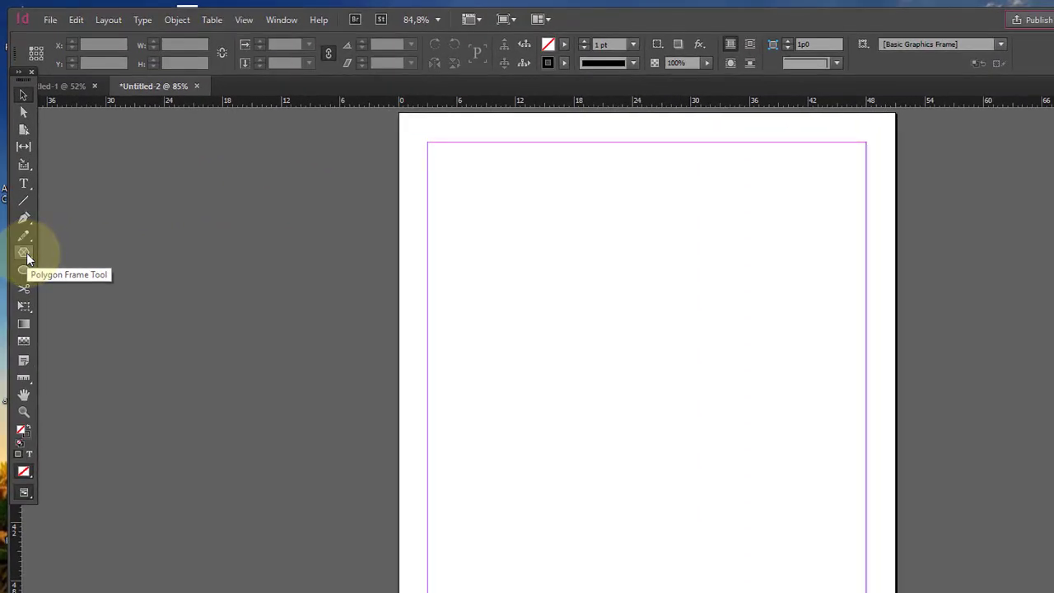
left_click(25, 254)
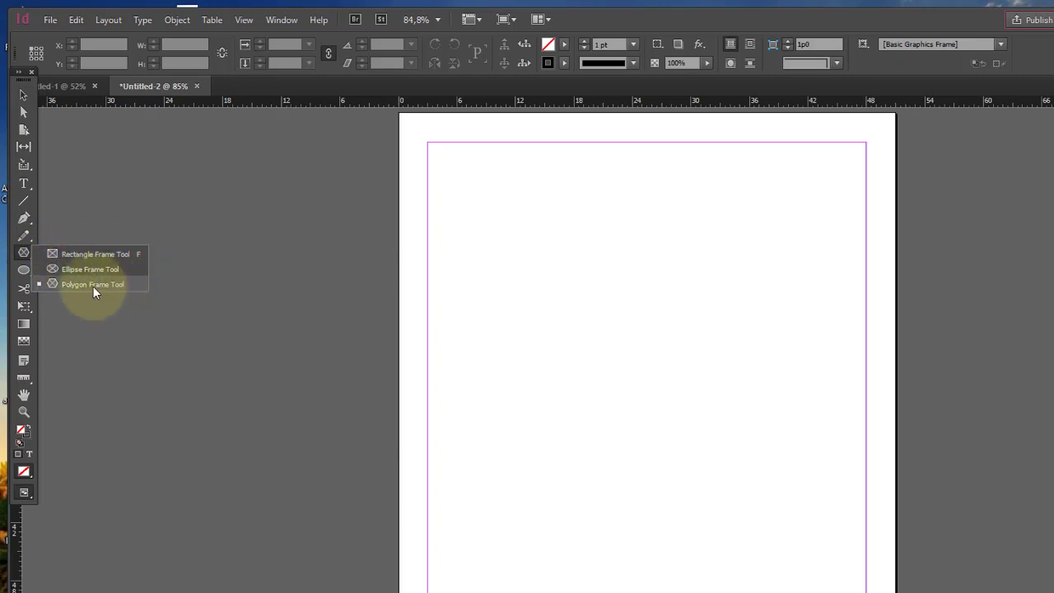
left_click(25, 271)
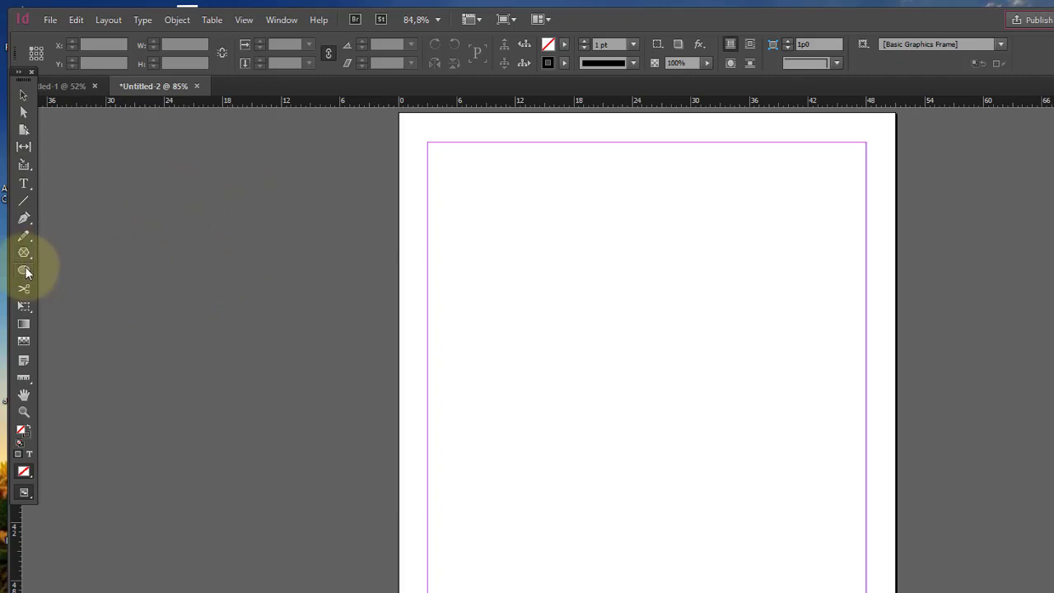
left_click(26, 273)
left_click(51, 272)
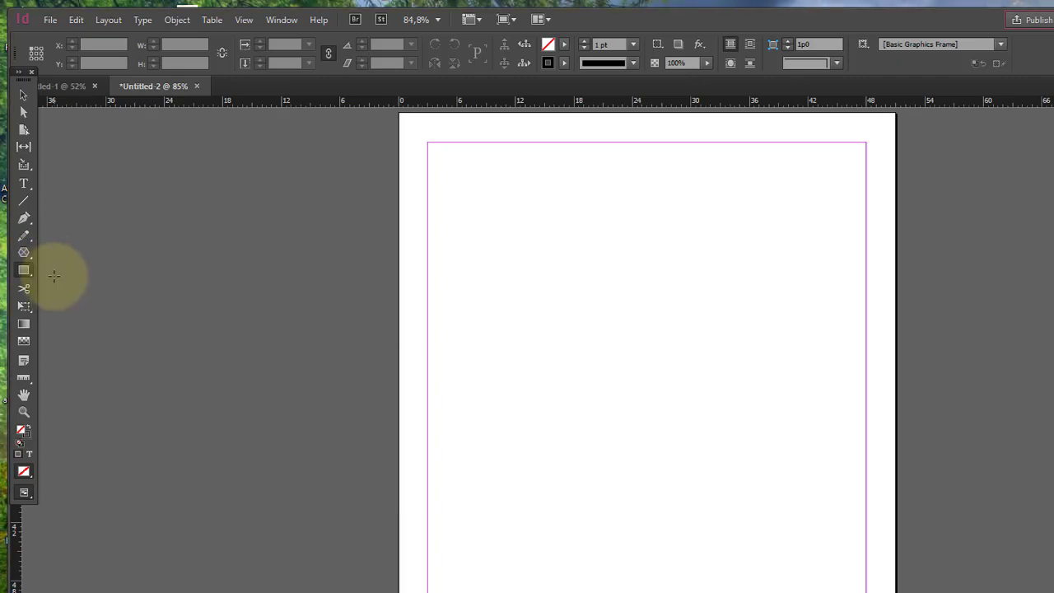
Draw a star about 21p5 wide by 19p0 high with the Polygon tool and undo it.
left_click(26, 273)
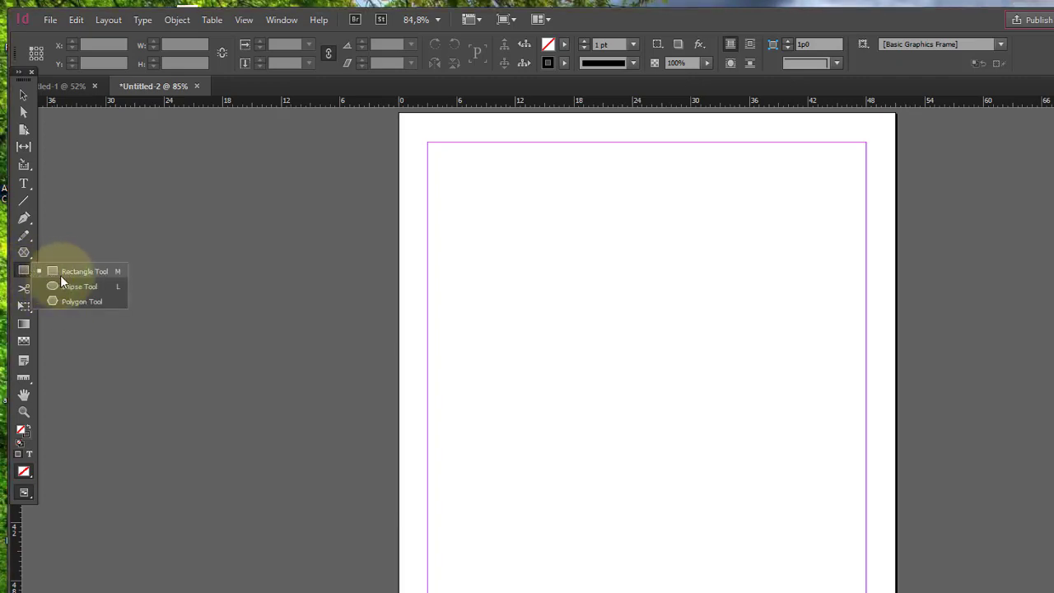
left_click(77, 300)
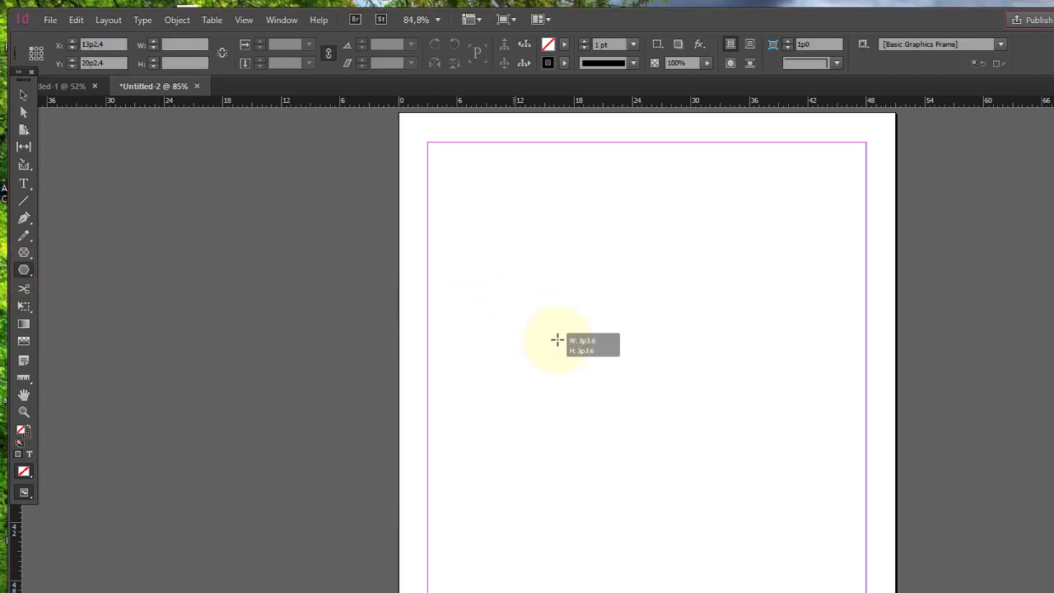
left_click_drag(557, 340, 726, 486)
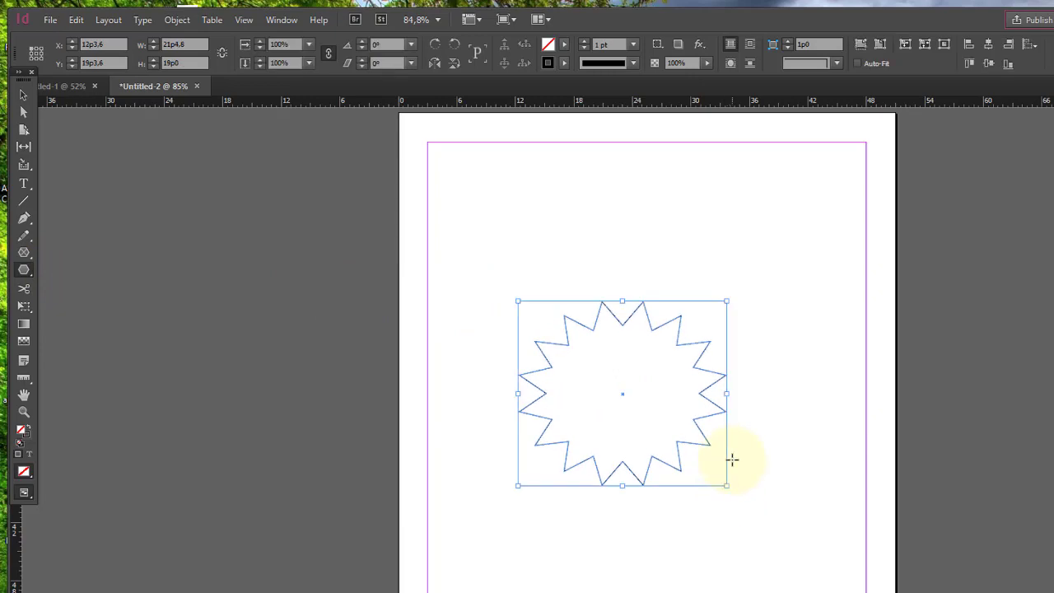
key("ctrl+z")
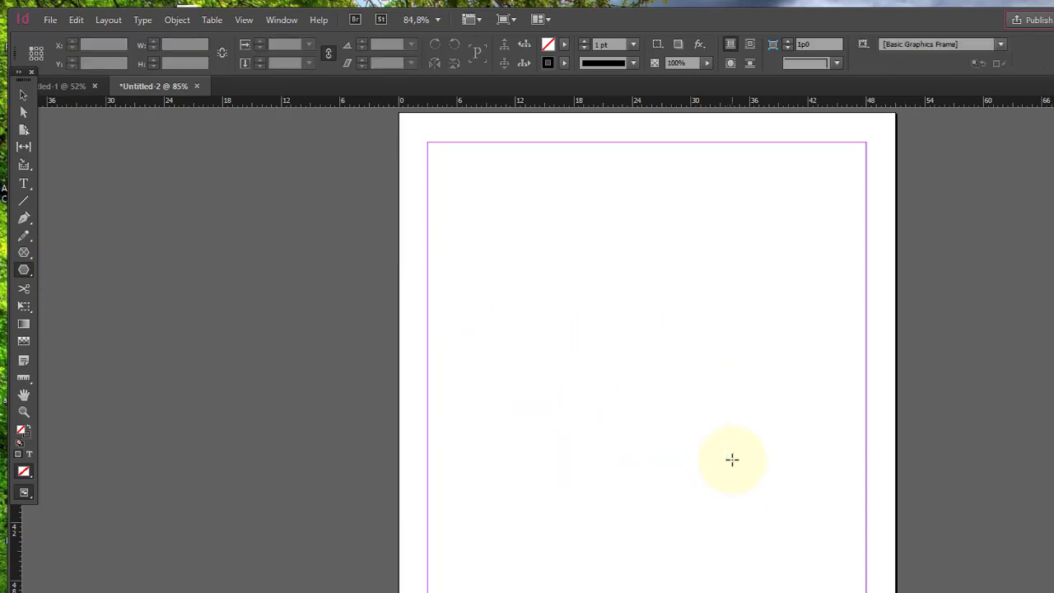
Set the Polygon tool to 12 sides without a star inset, draw a test polygon about 20p1 by 19p0, and delete it.
double_click(23, 272)
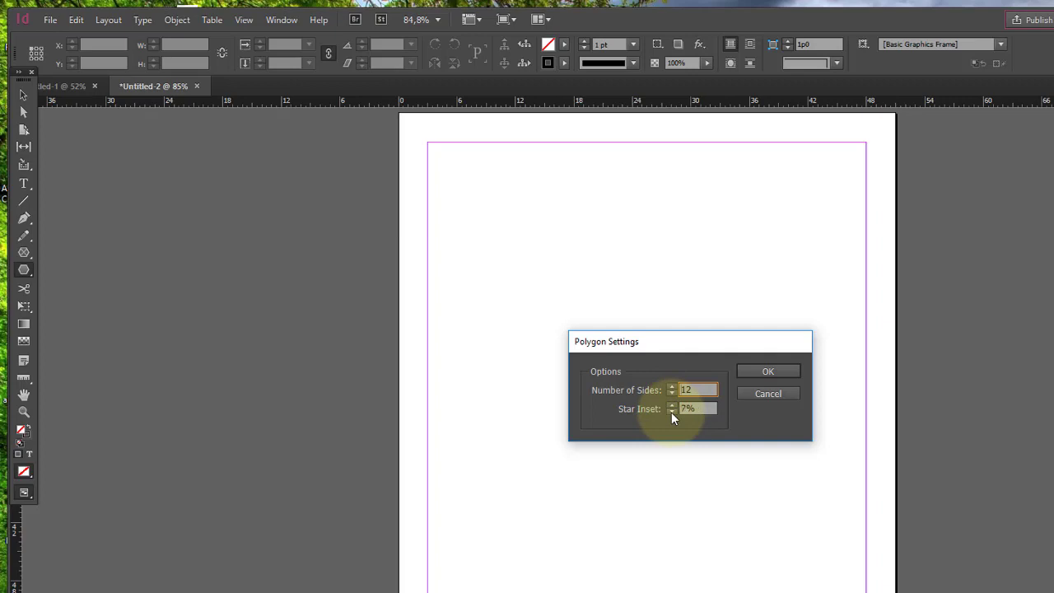
left_click(768, 371)
left_click_drag(583, 302, 780, 489)
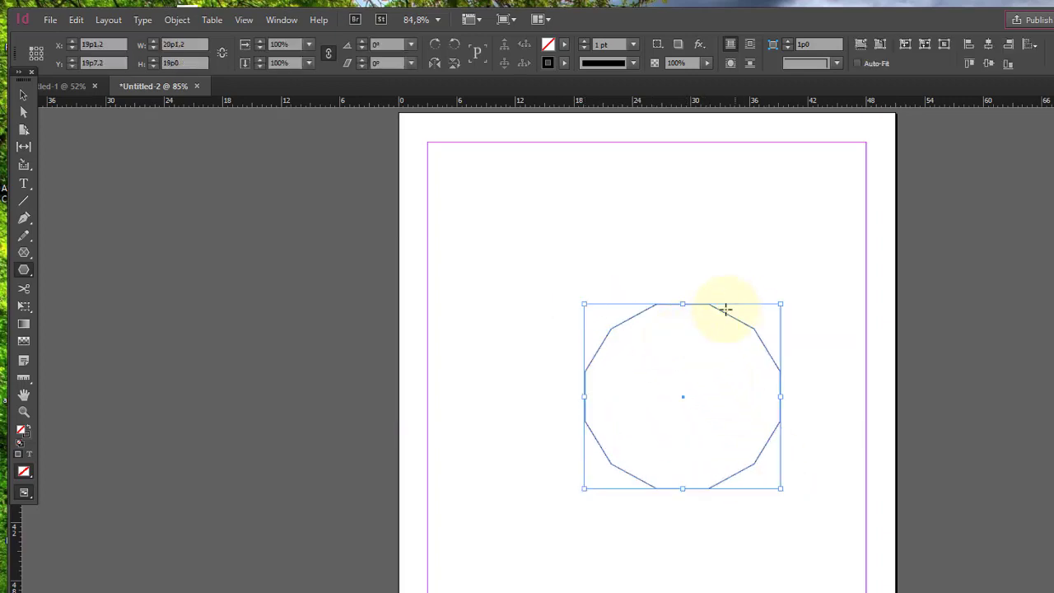
key("Delete")
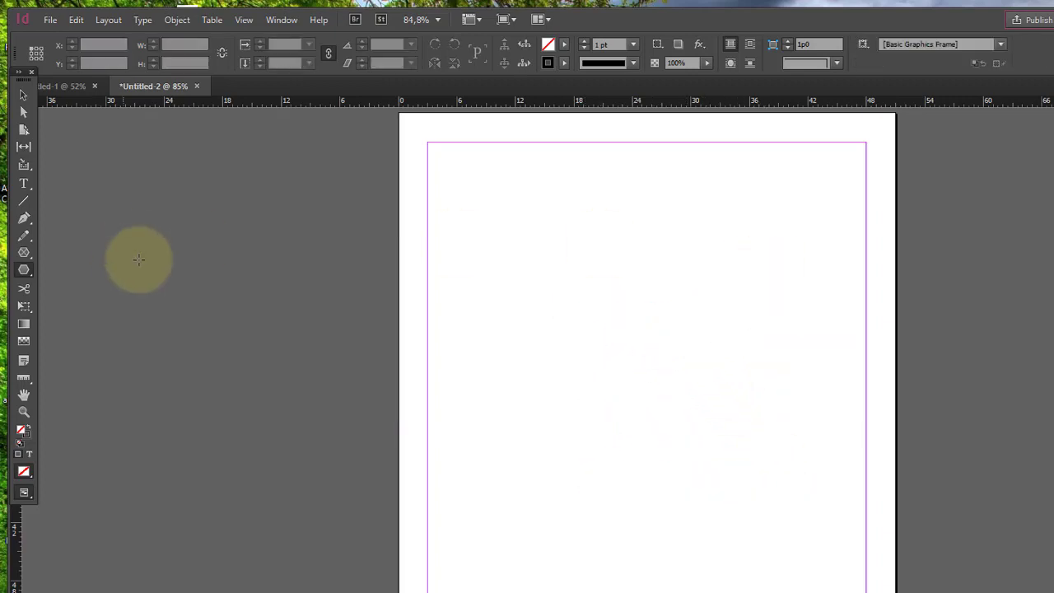
Draw a 12-sided polygon about 32p10 wide by 31p5 high and set its stroke colour to C=100 M=0 Y=0 K=0.
left_click_drag(475, 282, 794, 589)
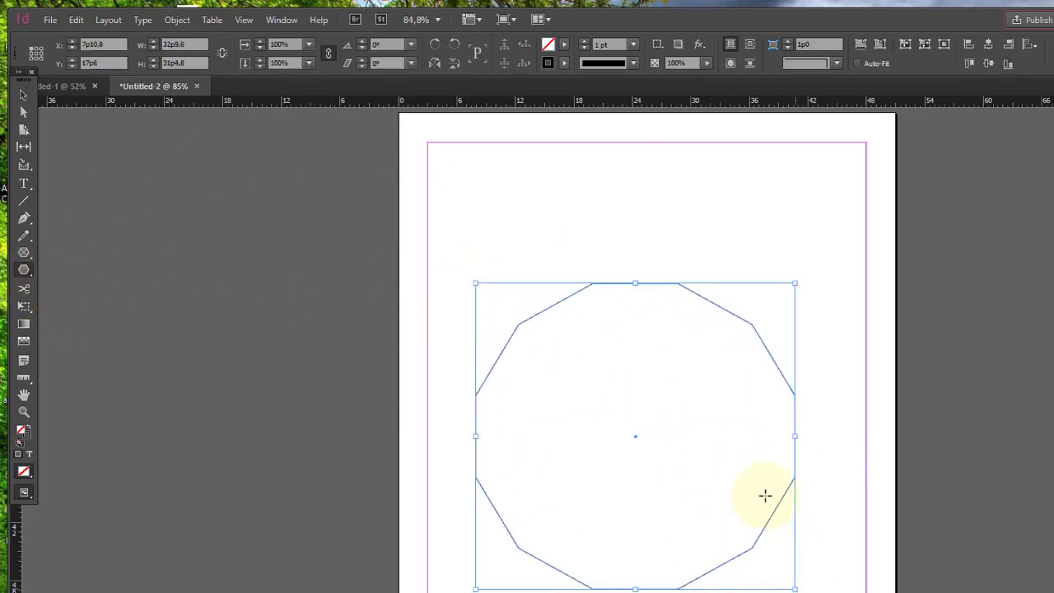
left_click(565, 63)
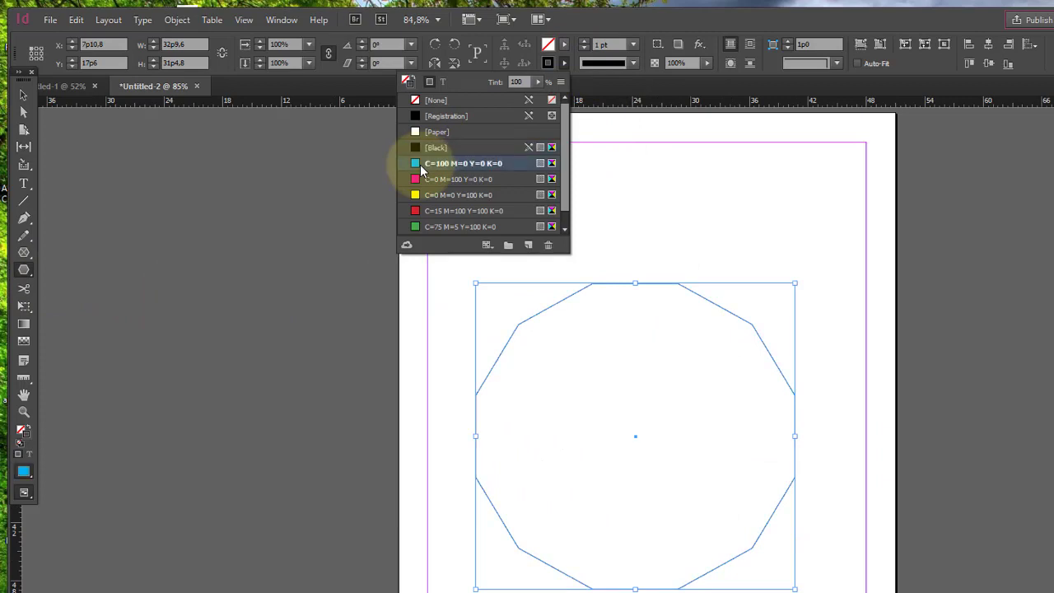
left_click(422, 165)
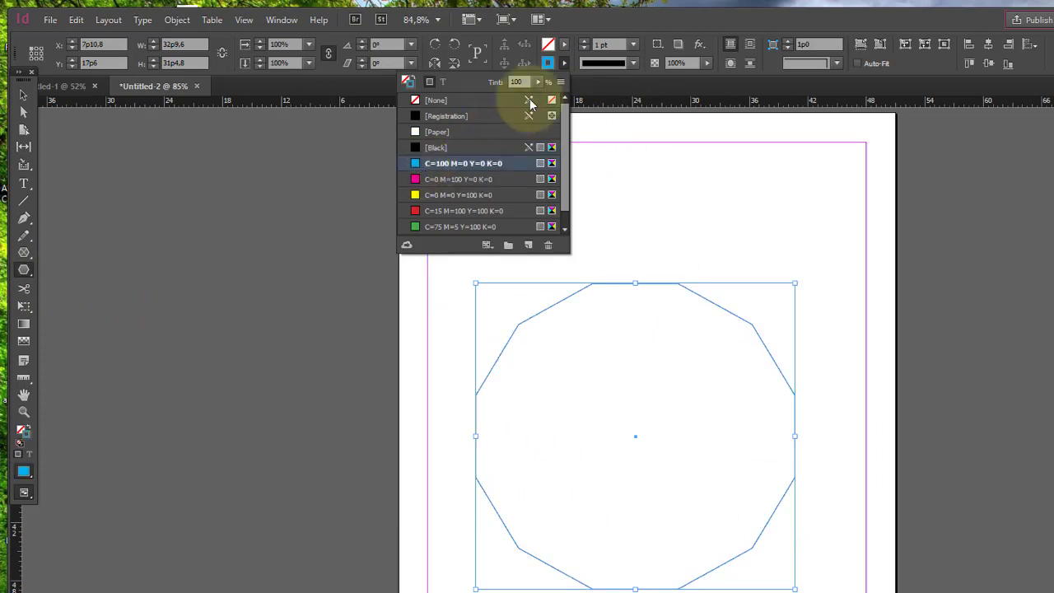
Fill the polygon with the magenta swatch C=0 M=100 Y=0 K=0.
left_click(563, 46)
left_click(564, 45)
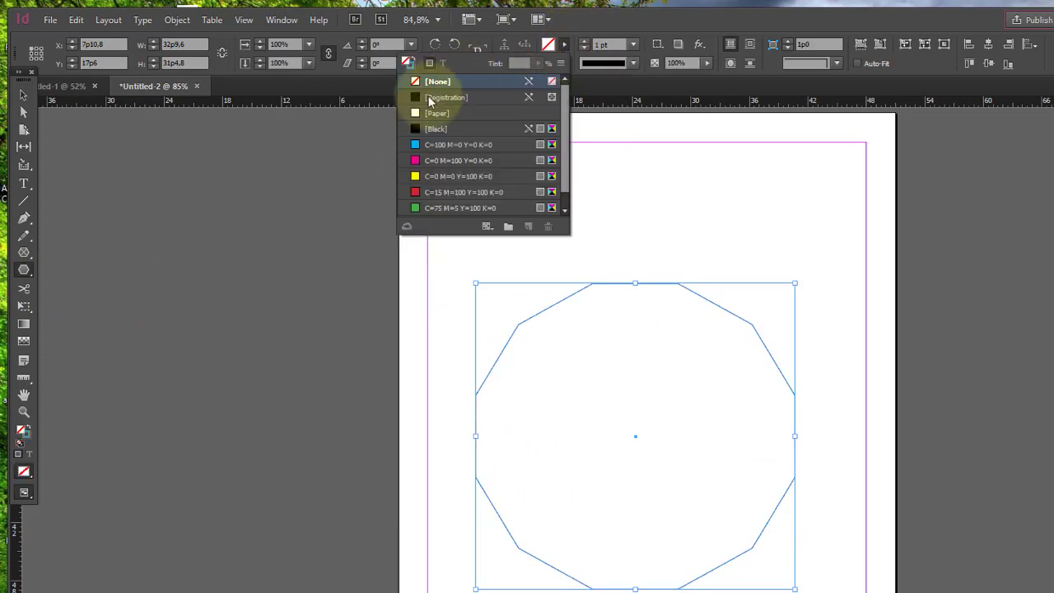
left_click(418, 162)
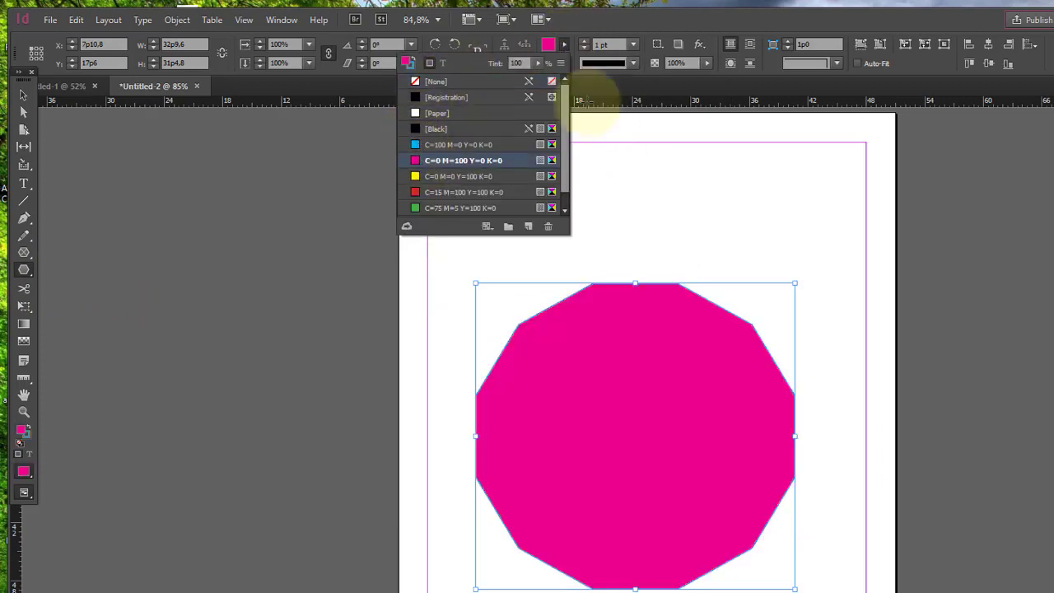
Set the polygon's stroke weight to 14 pt and its stroke type to Triple.
left_click(583, 45)
left_click(582, 45)
left_click(582, 45)
left_click(583, 45)
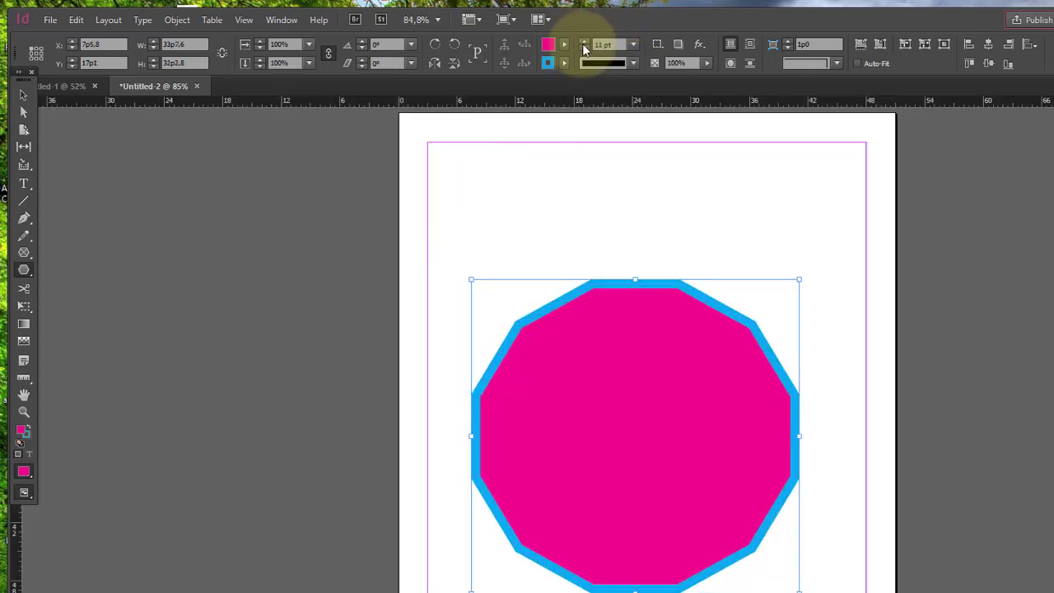
left_click(583, 45)
left_click(583, 45)
left_click(583, 46)
left_click(632, 62)
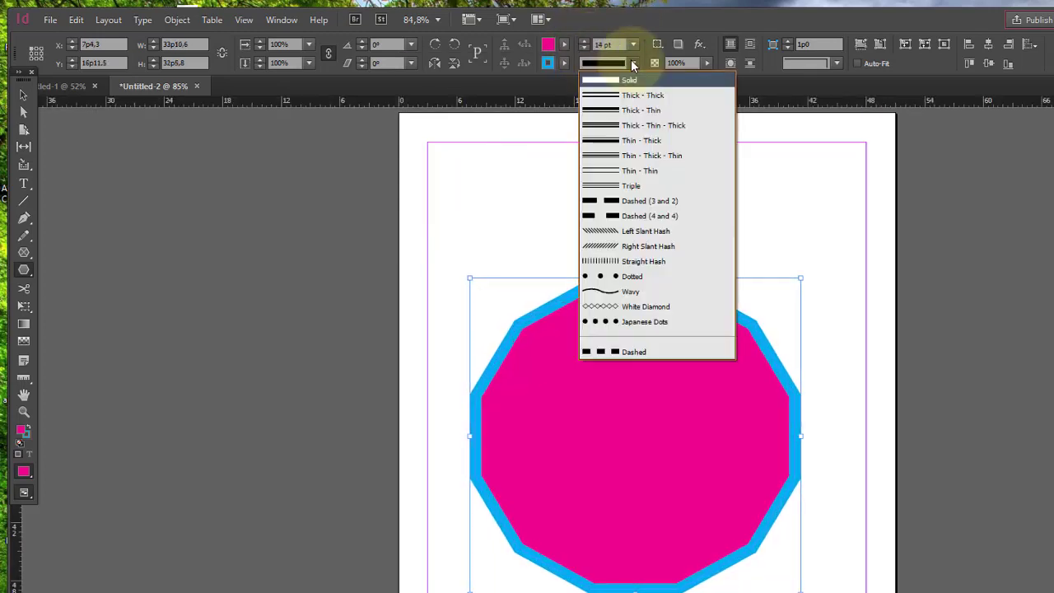
left_click(632, 186)
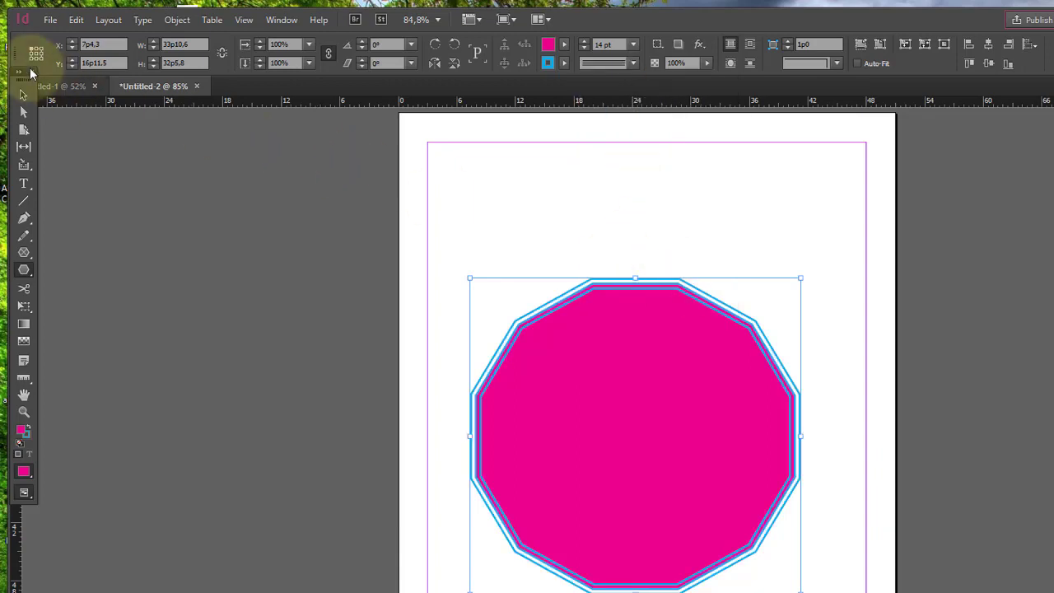
Delete the magenta polygon from the page.
left_click(24, 95)
key("Delete")
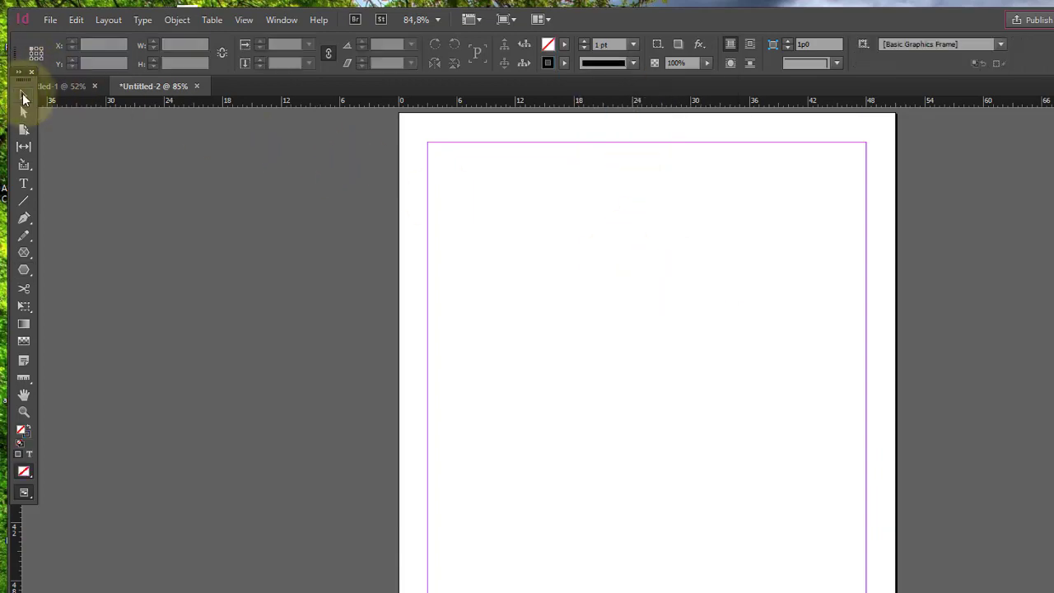
Draw a rectangular graphics frame about 28p6 wide by 19p8 high on the page with the Rectangle Frame tool.
left_click(24, 253)
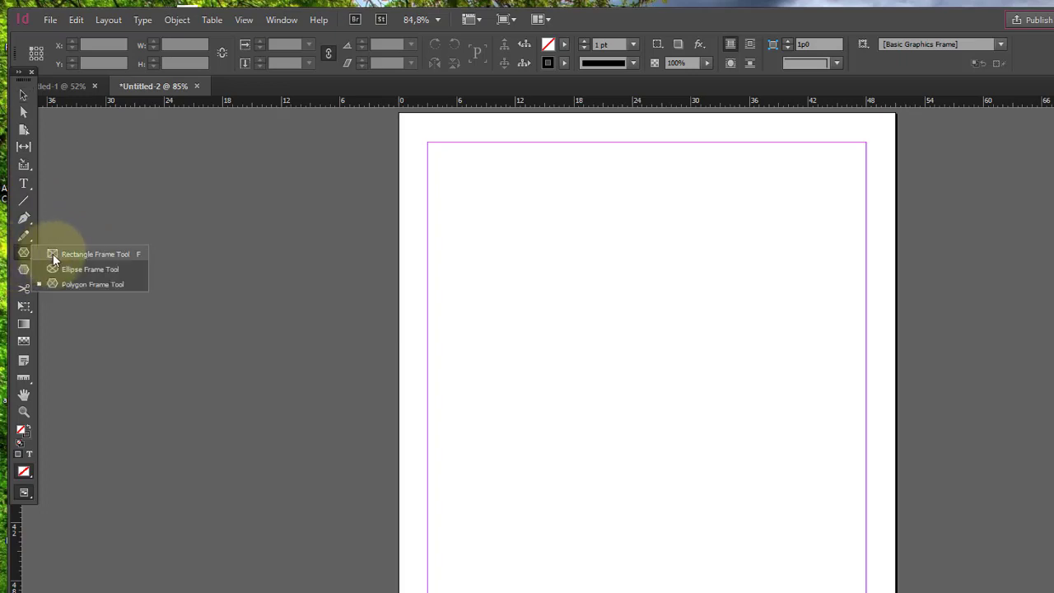
left_click(55, 255)
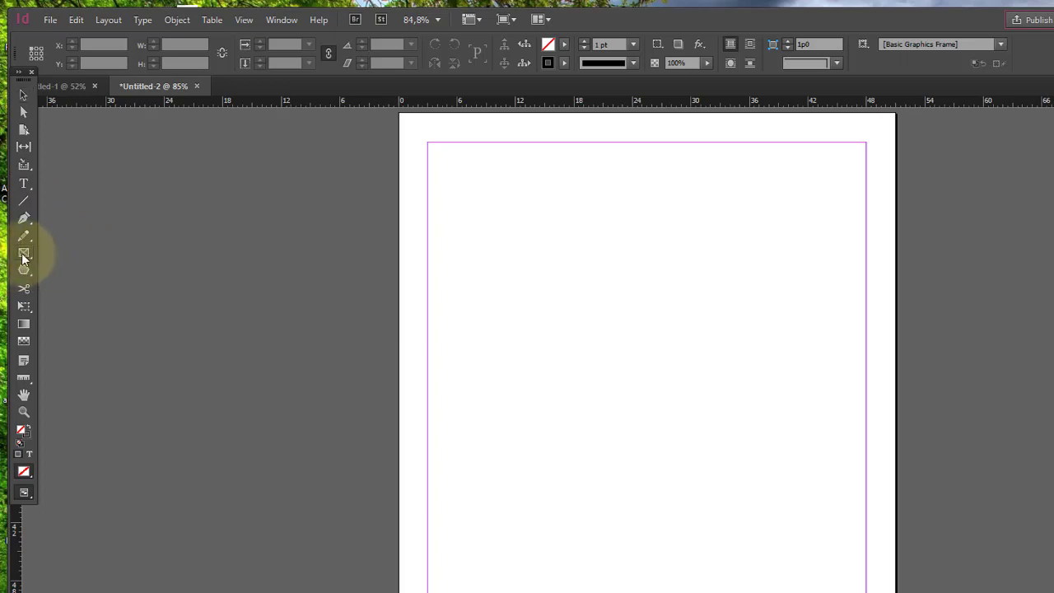
left_click(24, 255)
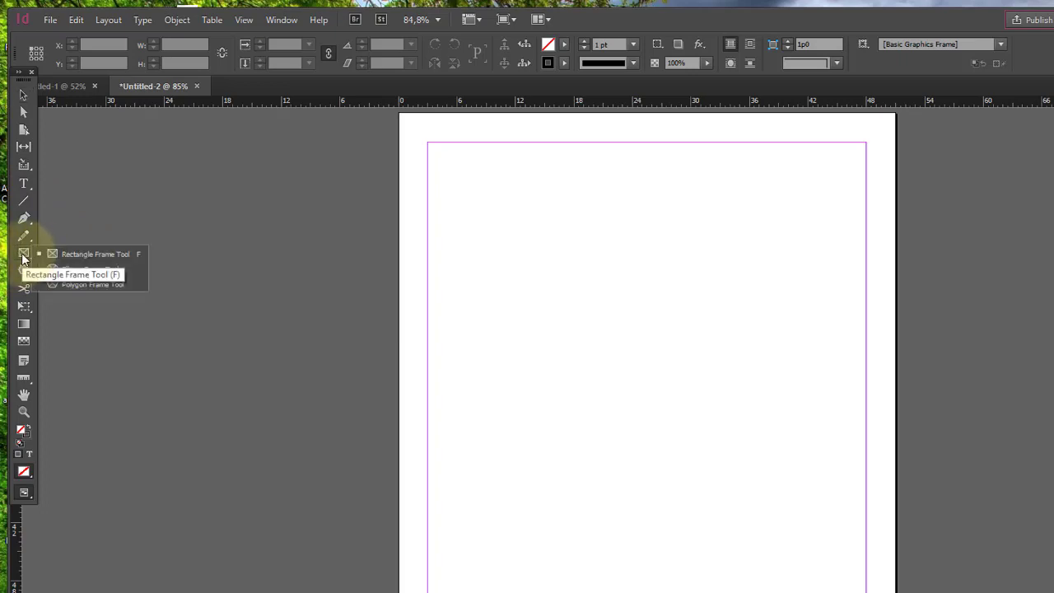
left_click(66, 255)
left_click_drag(545, 252, 821, 444)
Place the image 2133014186.jpg inside the rectangular frame, and delete the filled frame.
left_click(51, 20)
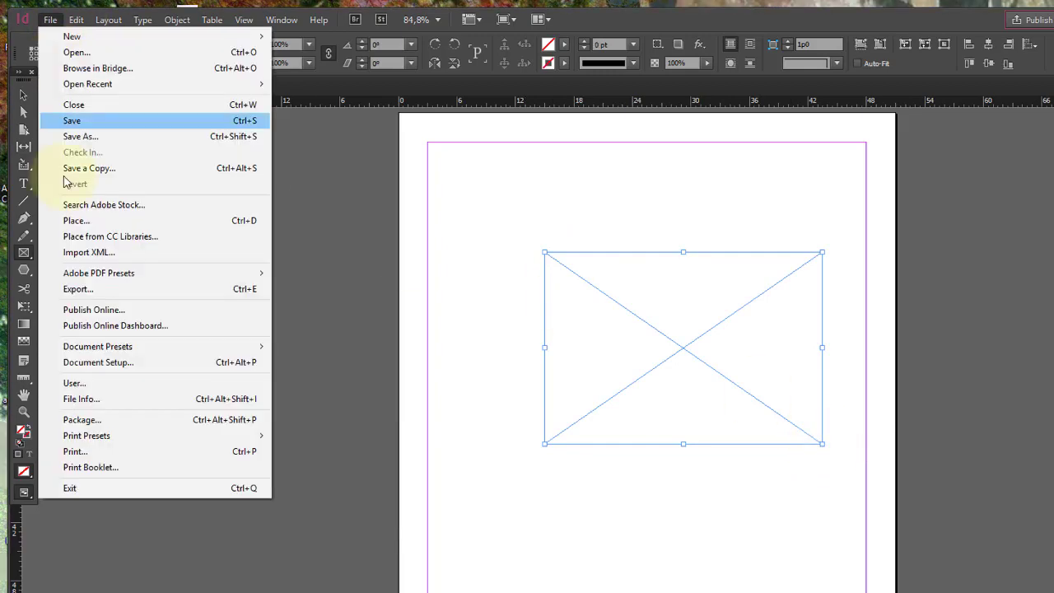
left_click(93, 219)
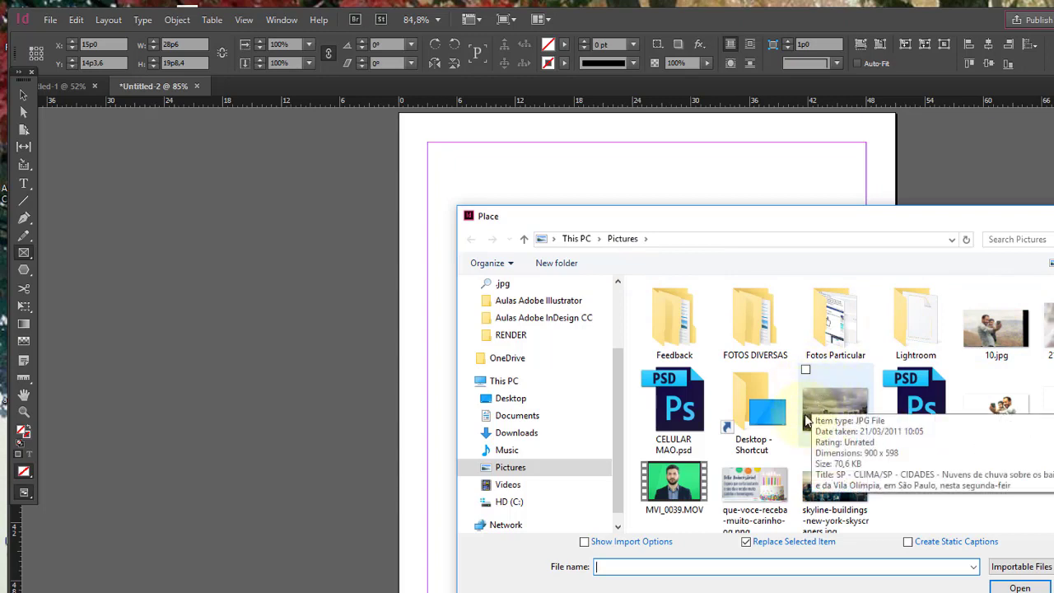
left_click(1047, 326)
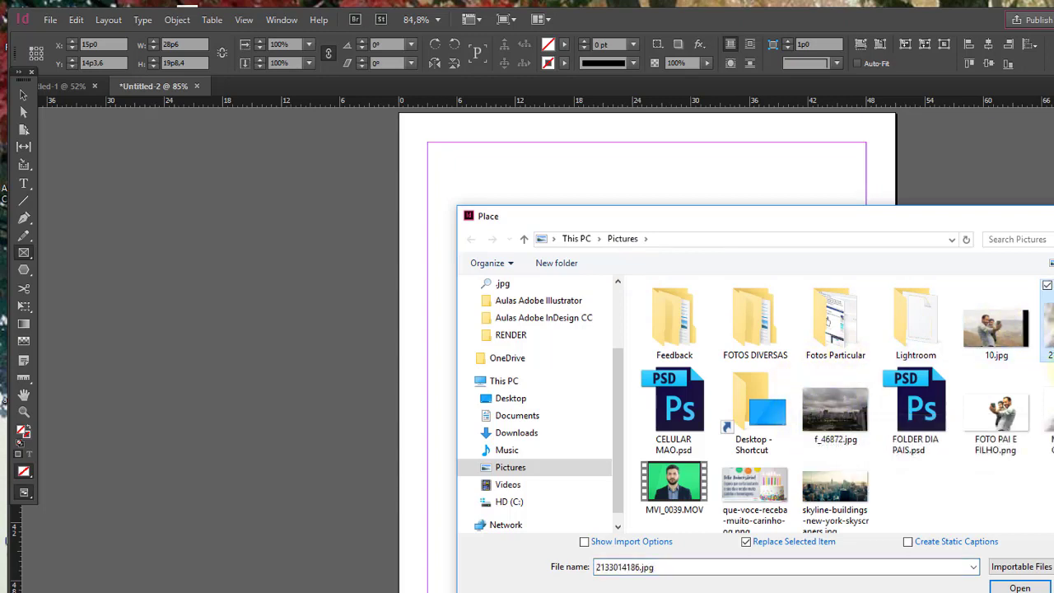
left_click(1021, 587)
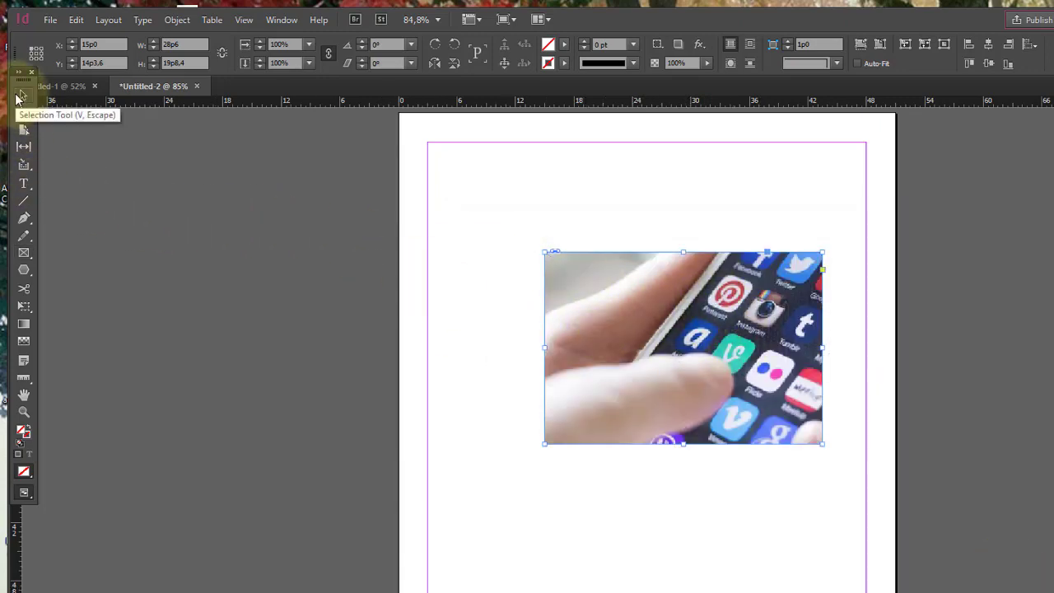
key("Delete")
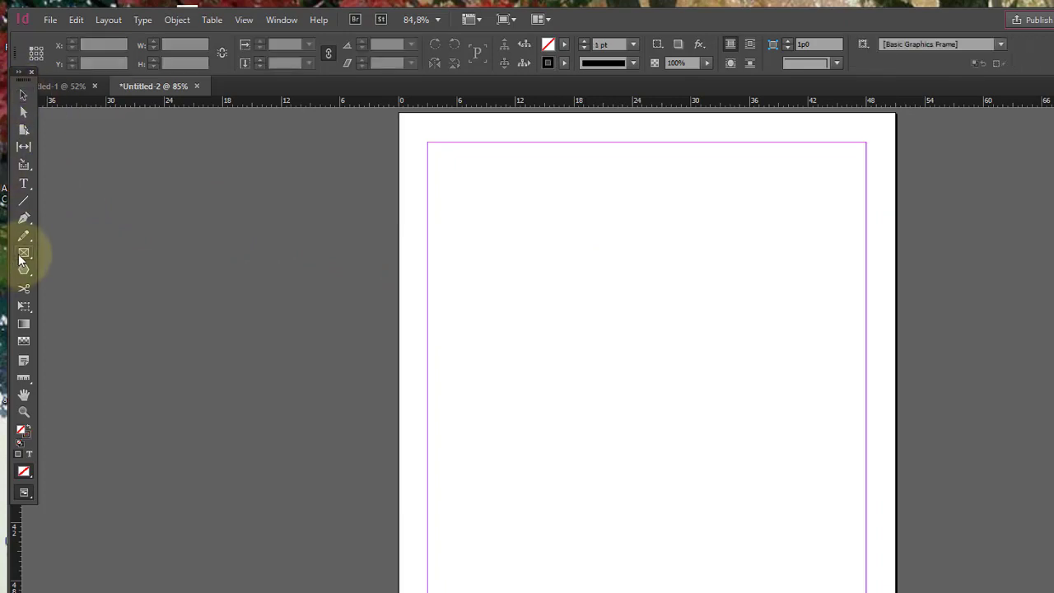
left_click_drag(19, 260, 441, 256)
left_click_drag(502, 216, 130, 164)
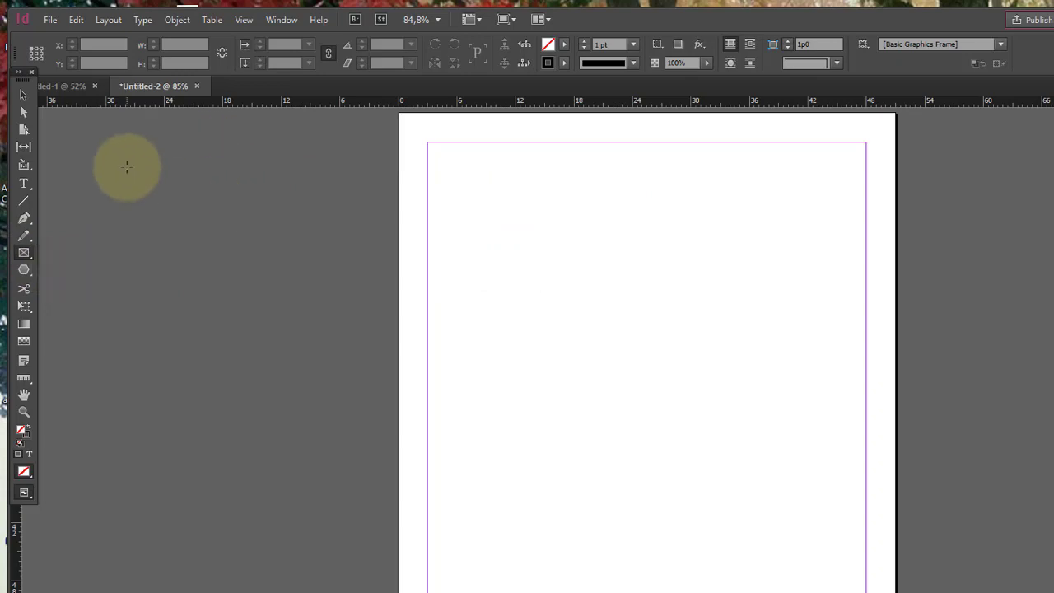
left_click(24, 183)
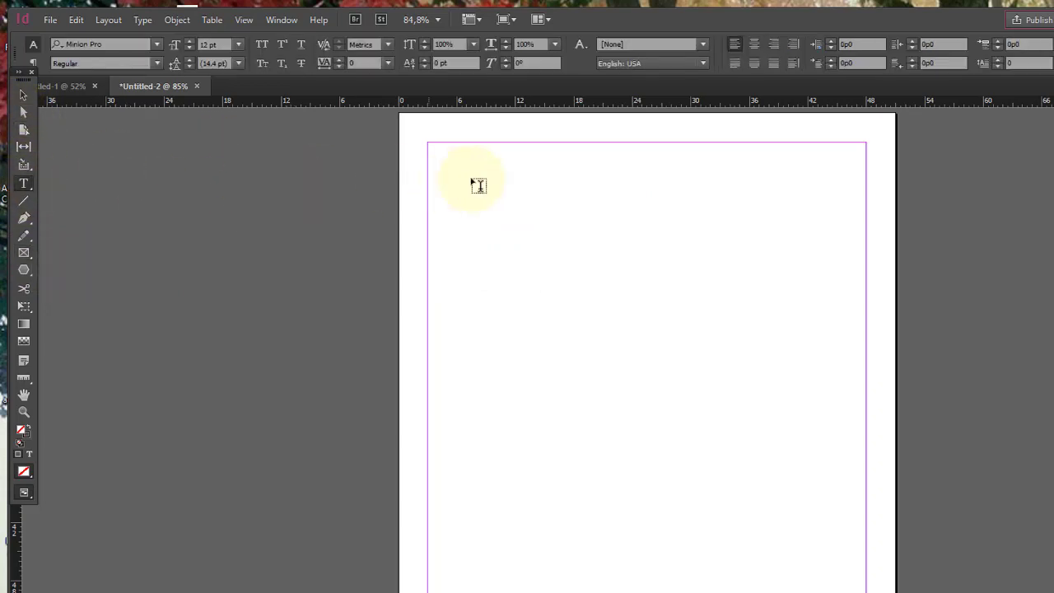
Draw a nearly circular frame about 17p10 wide by 17p5 high on the page with the Ellipse Frame tool.
left_click(24, 253)
left_click(24, 253)
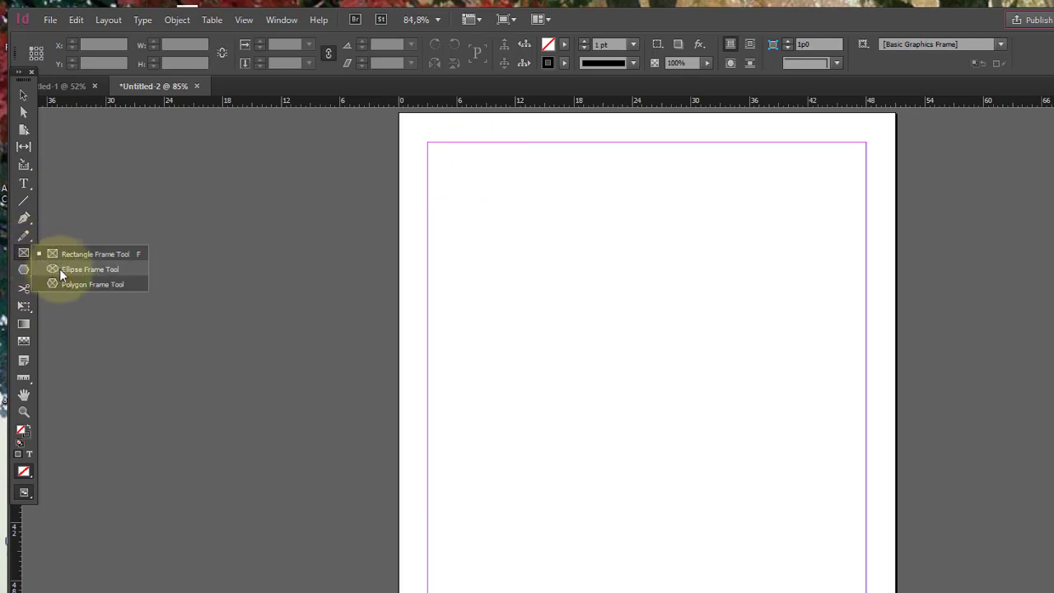
left_click(60, 268)
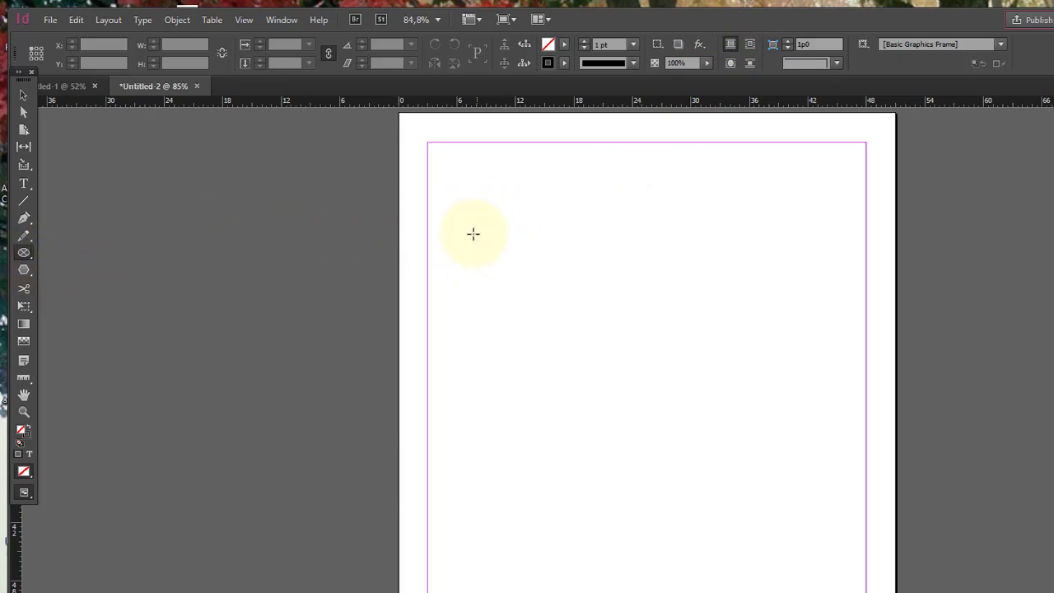
left_click_drag(474, 234, 646, 405)
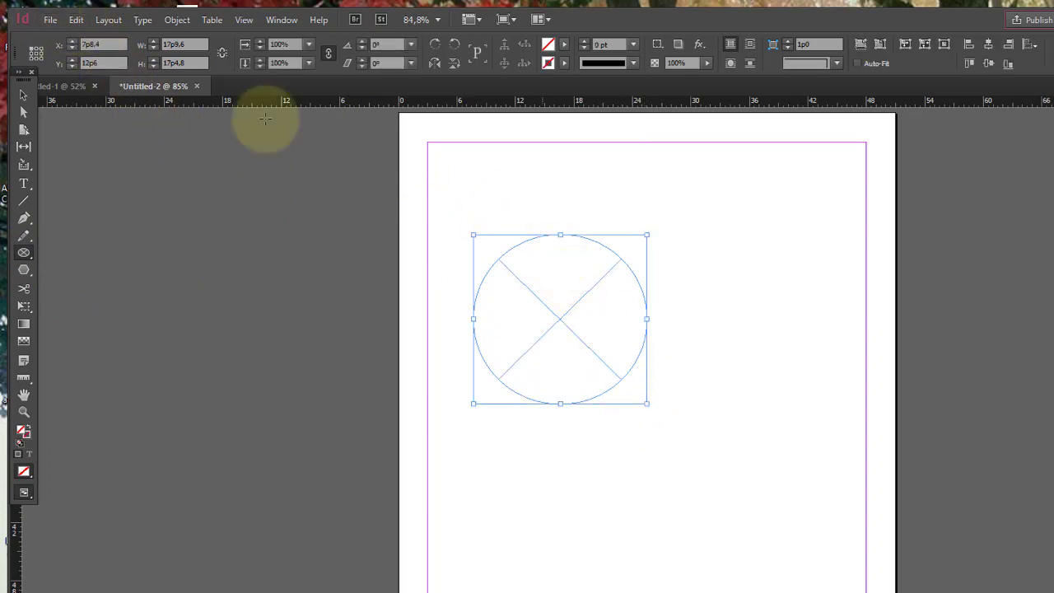
Place the image skyline-buildings-new-york-skyscrapers.jpg inside the elliptical frame.
left_click(50, 19)
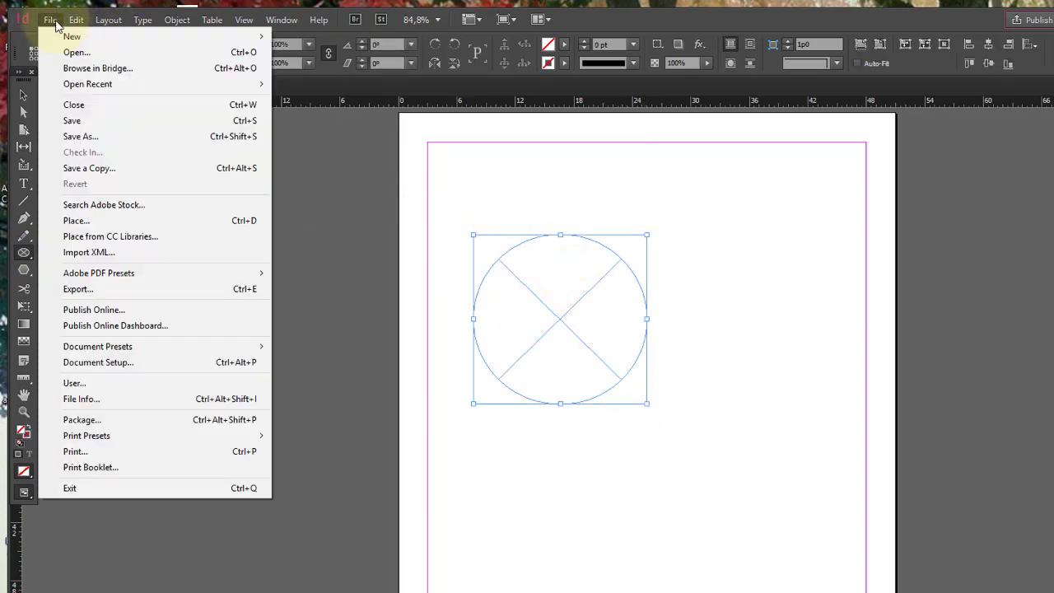
left_click(97, 226)
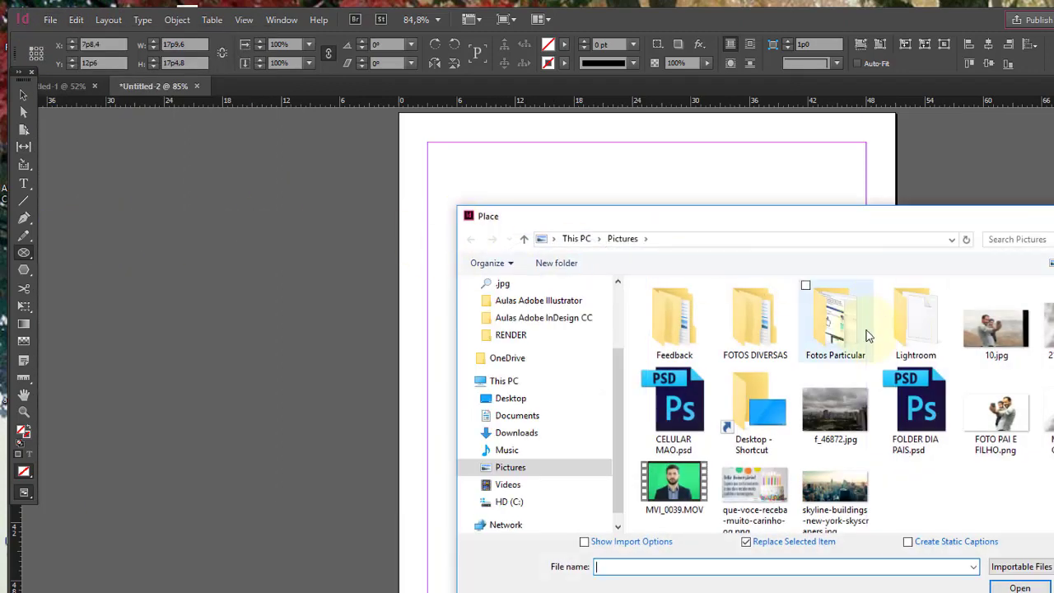
left_click(834, 494)
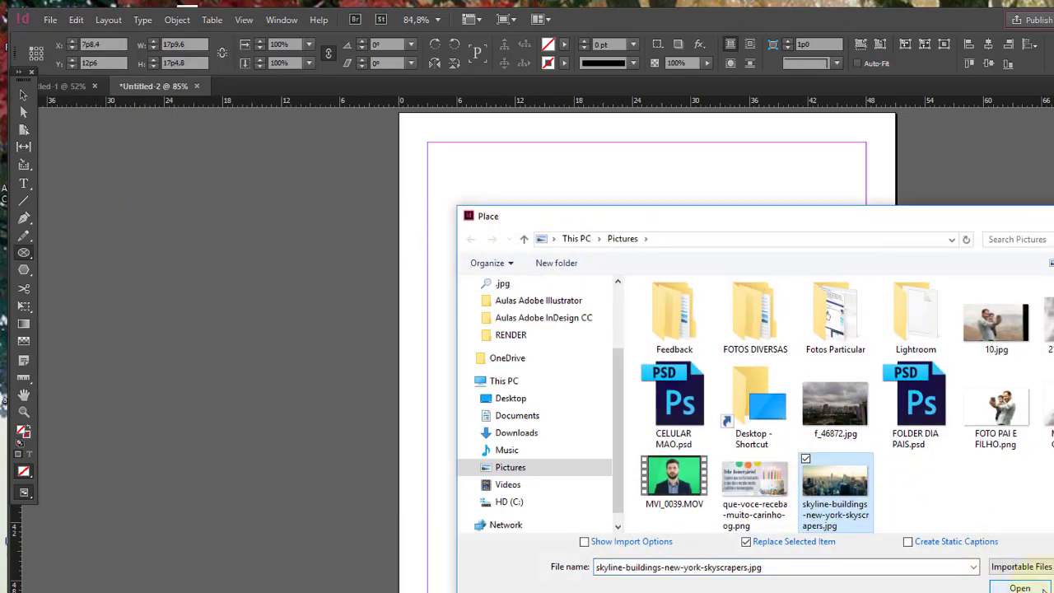
left_click(1042, 588)
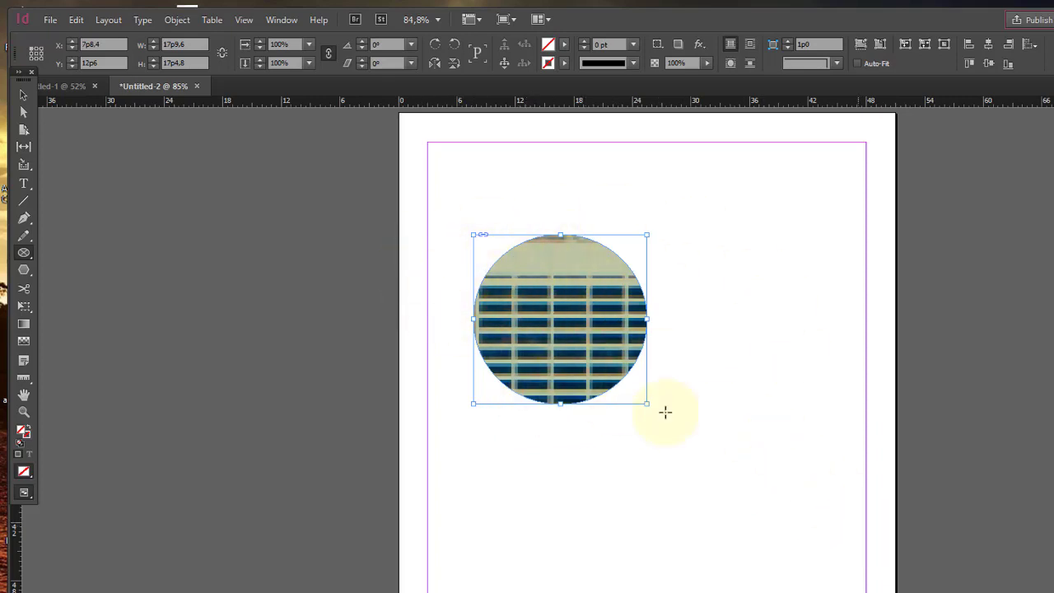
Select the oversized skyline image inside the circular frame and shift it slightly within the frame.
left_click(24, 94)
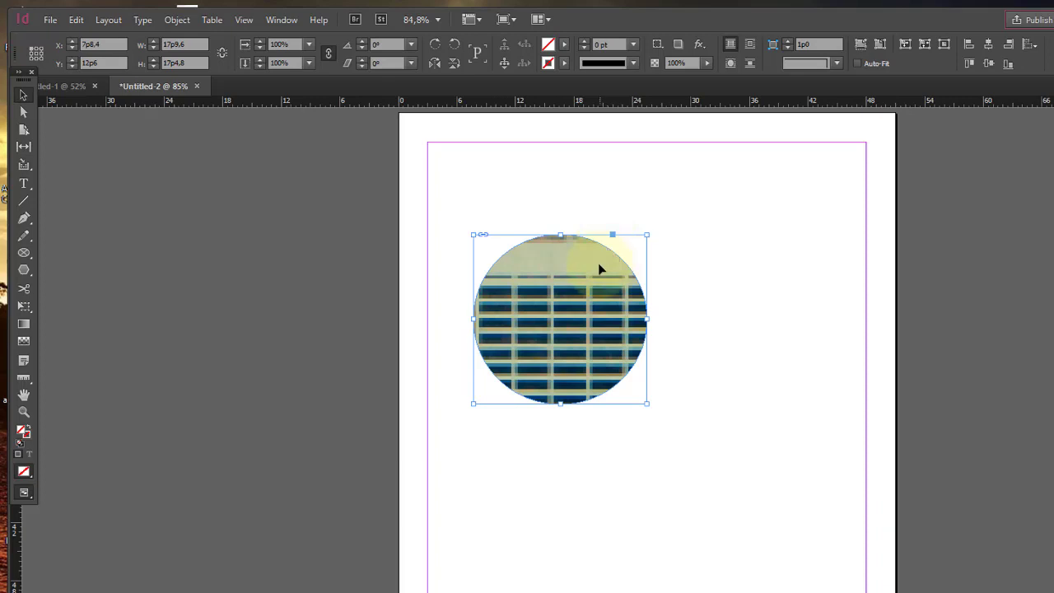
double_click(594, 377)
left_click_drag(550, 311, 556, 319)
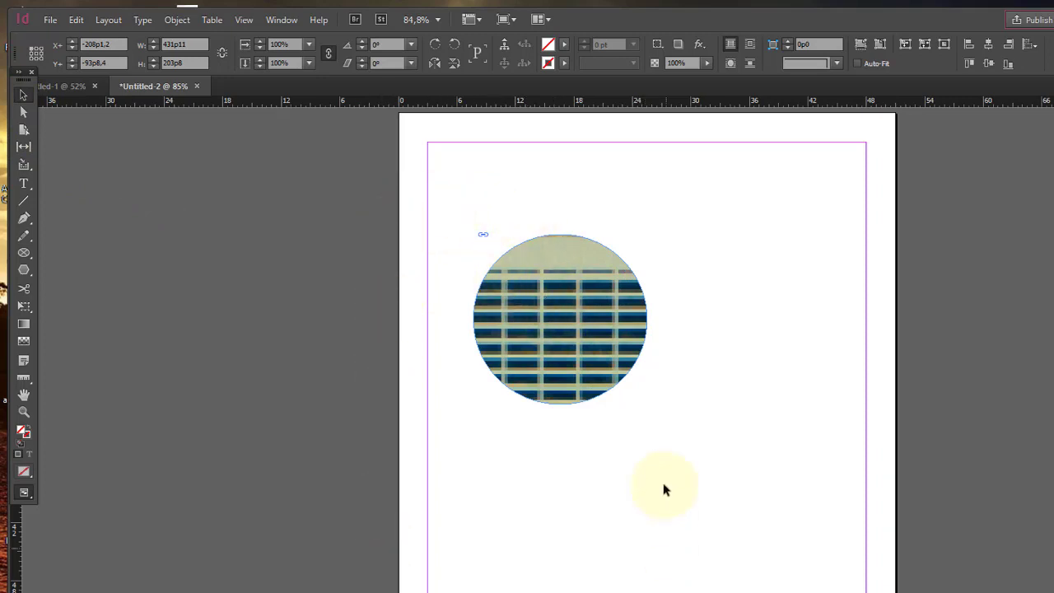
Scale the skyline image inside the circular frame down proportionally to about 43p3 wide by 20p5 high, keeping it over the frame.
key("ctrl+minus")
key("ctrl+minus")
key("ctrl+minus")
key("ctrl+minus")
key("ctrl+minus")
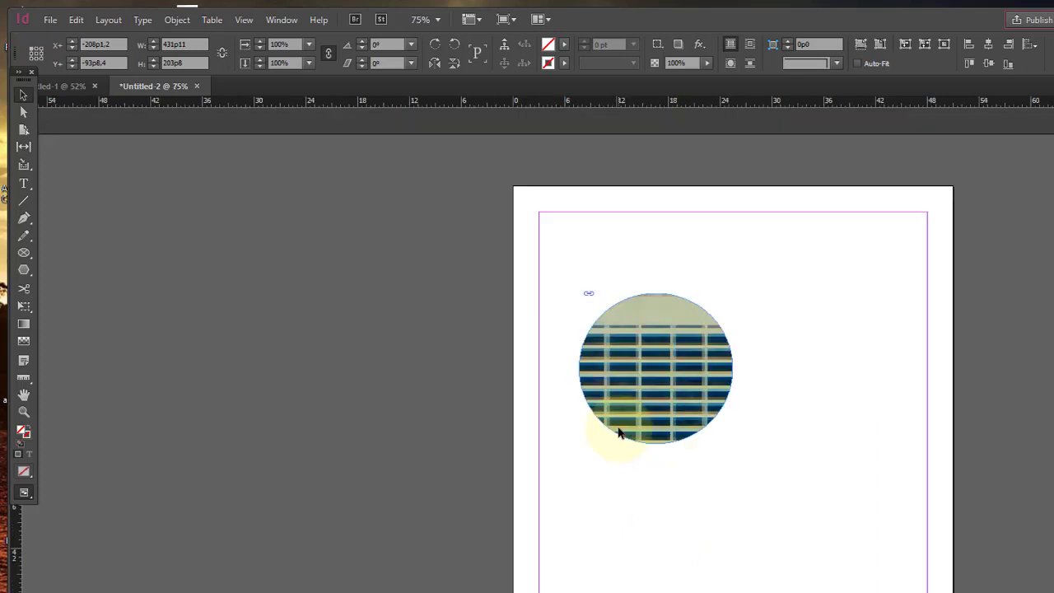
key("ctrl+minus")
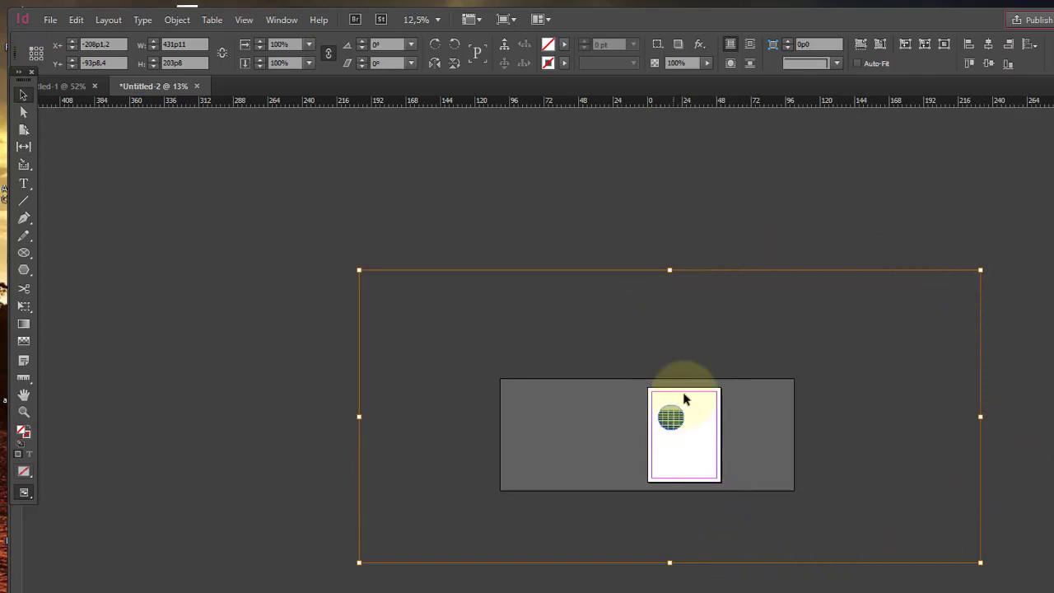
left_click(682, 211)
left_click(671, 415)
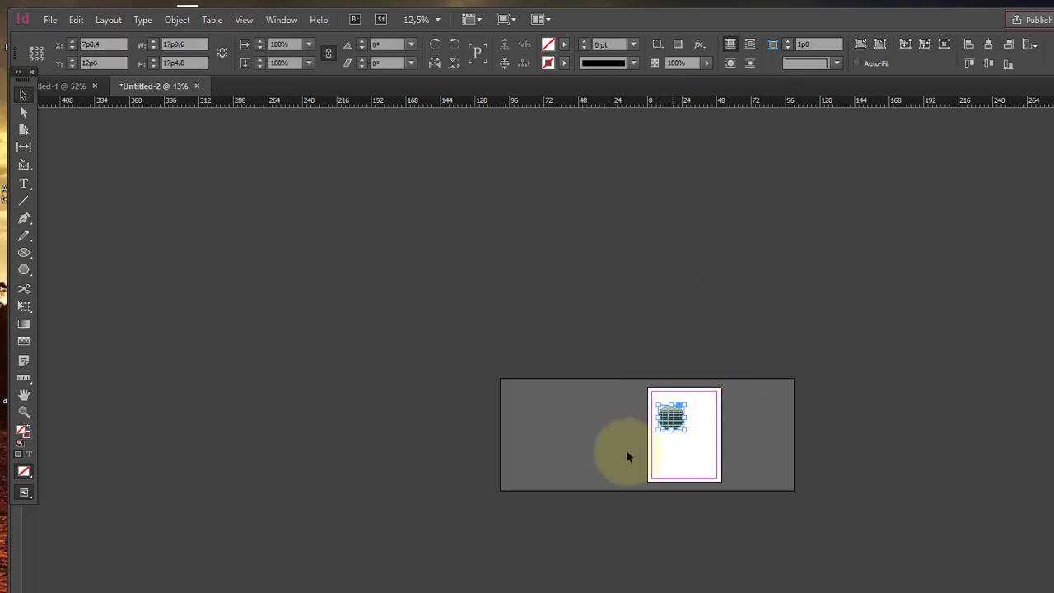
left_click(672, 422)
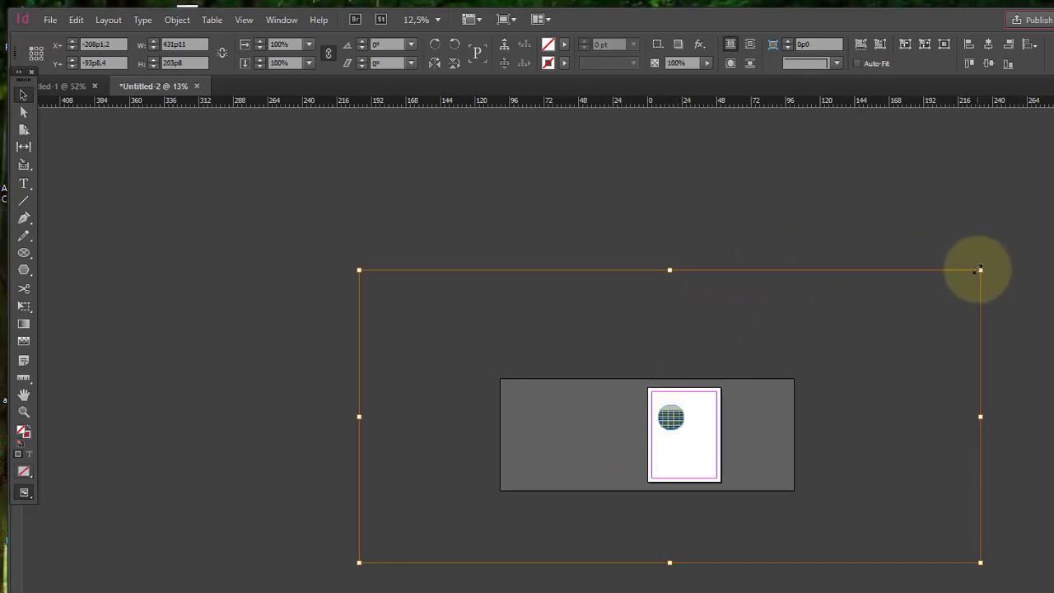
left_click_drag(981, 270, 682, 397)
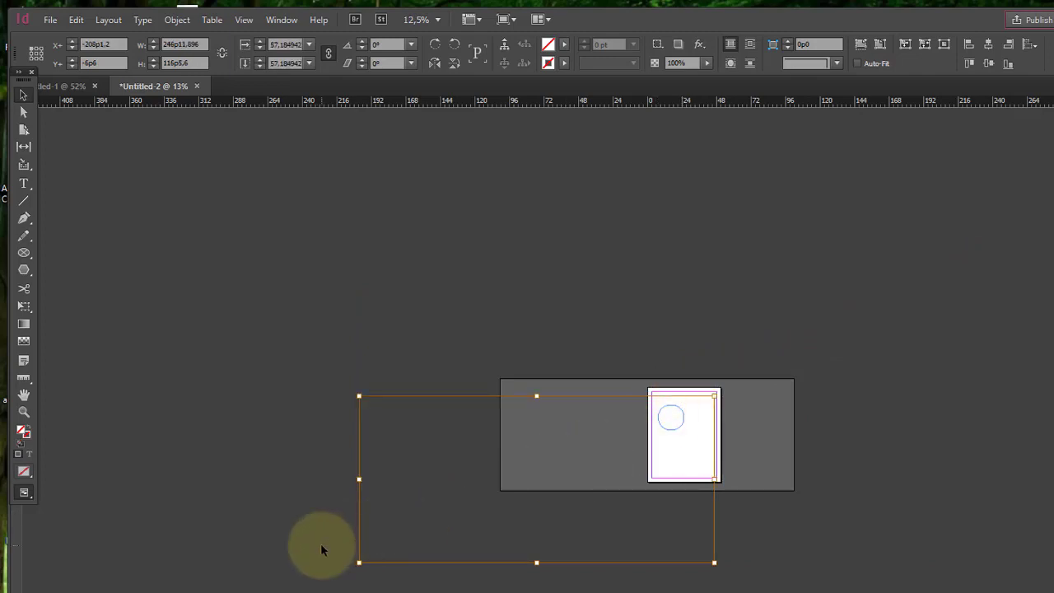
left_click_drag(363, 562, 686, 431)
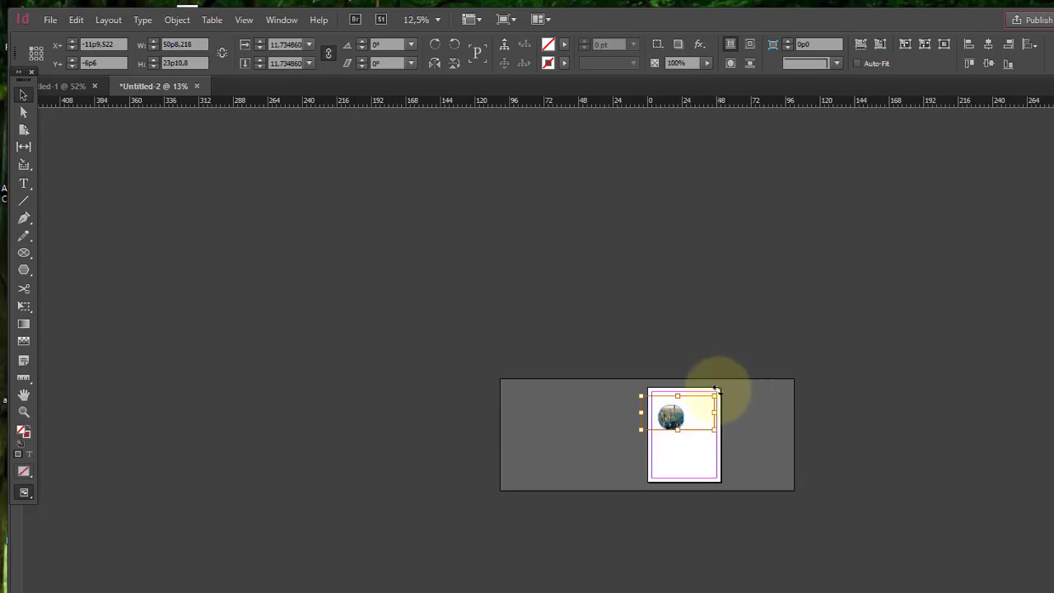
left_click_drag(713, 395, 681, 400)
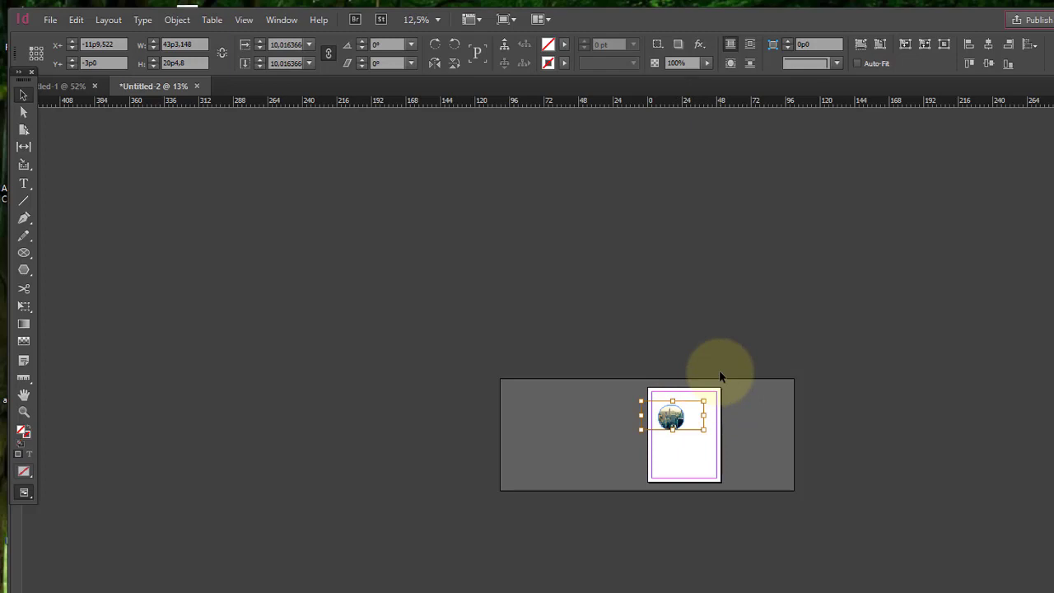
Reduce the skyline image further to about 36p11 wide by 17p5 high, matching the circle's height, and deselect it.
key("ctrl+1")
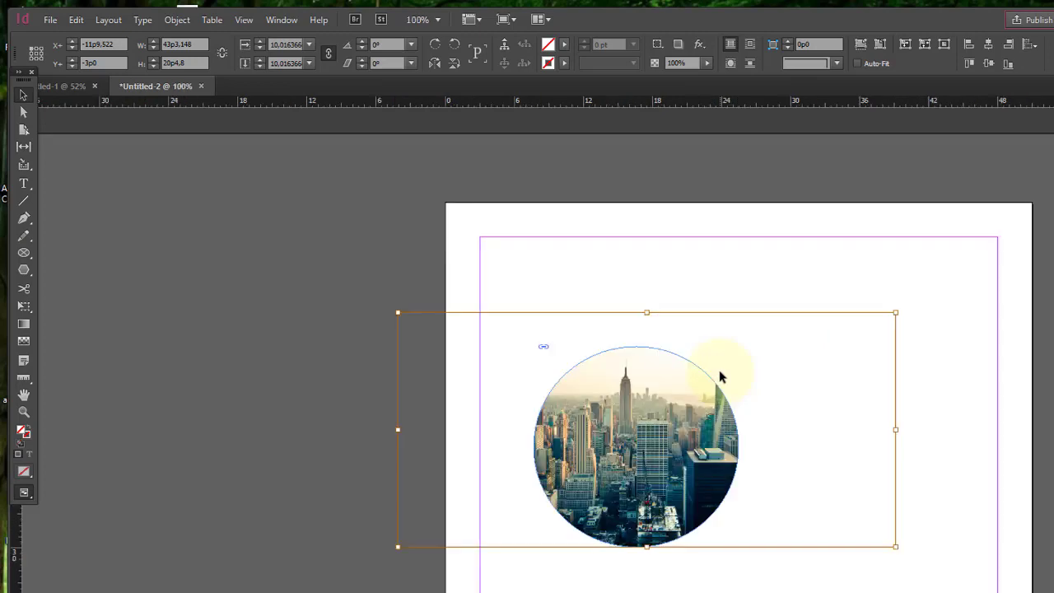
key("ctrl+equal")
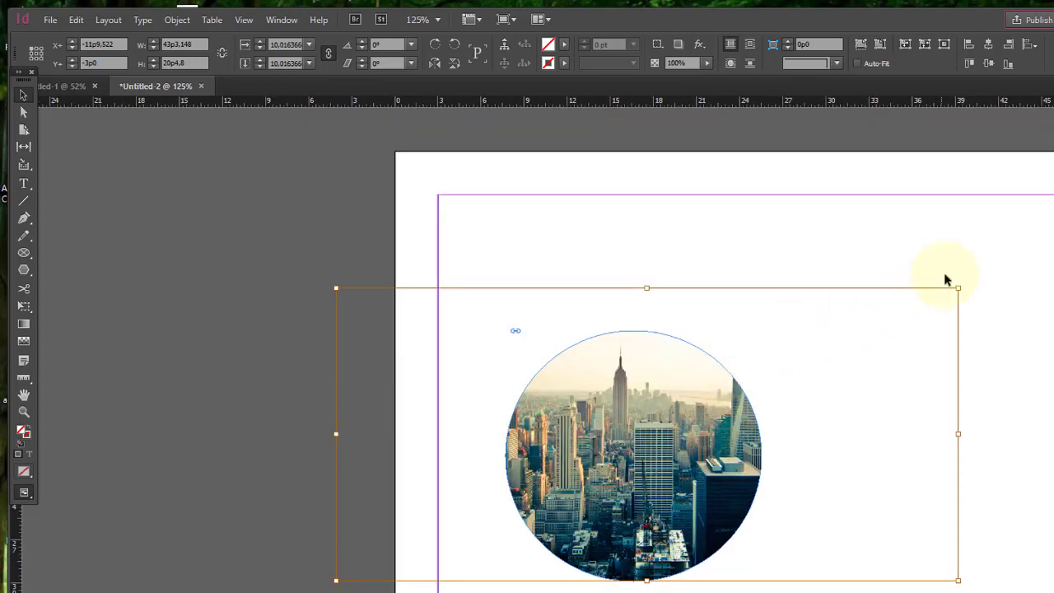
left_click_drag(959, 285, 866, 331)
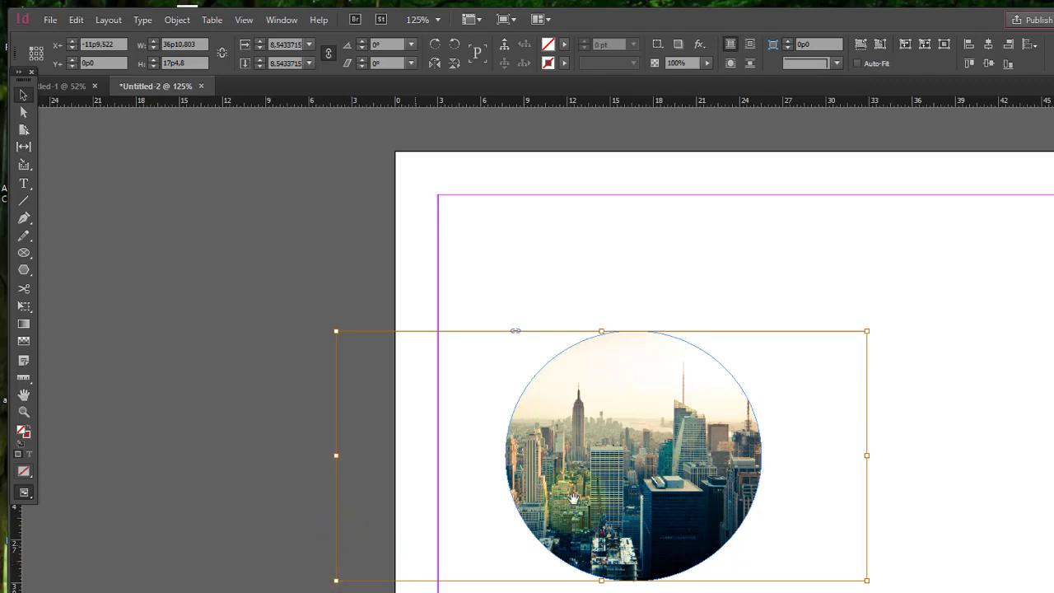
left_click(827, 387)
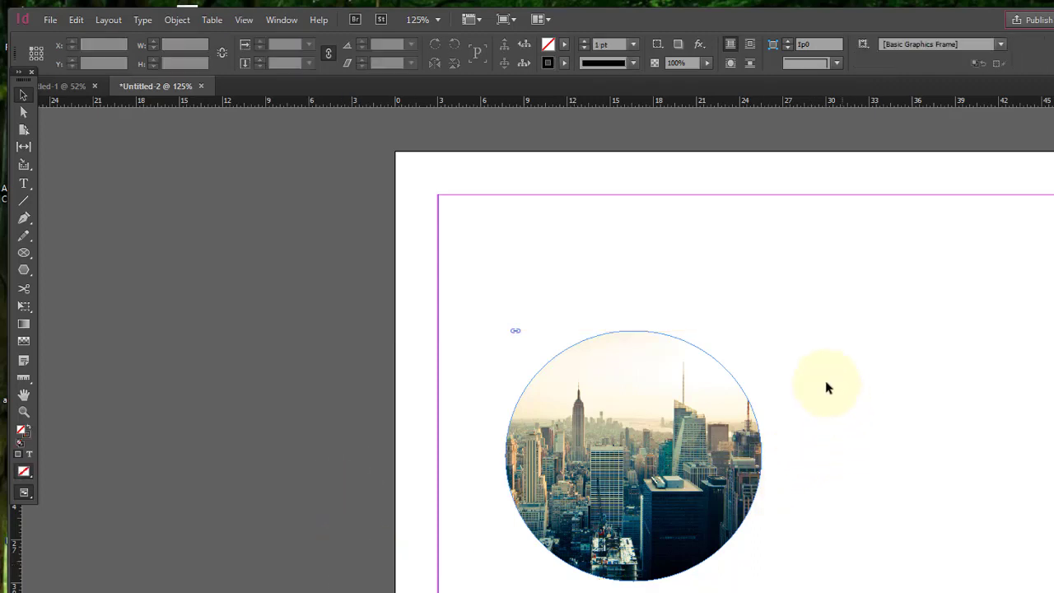
Reposition the skyline image inside the circle so the tall spired skyscraper is near the centre, and deselect it.
left_click(699, 404)
double_click(642, 391)
mouse_move(642, 391)
left_mouse_down()
mouse_move(694, 383)
mouse_move(710, 395)
mouse_move(661, 385)
left_mouse_up()
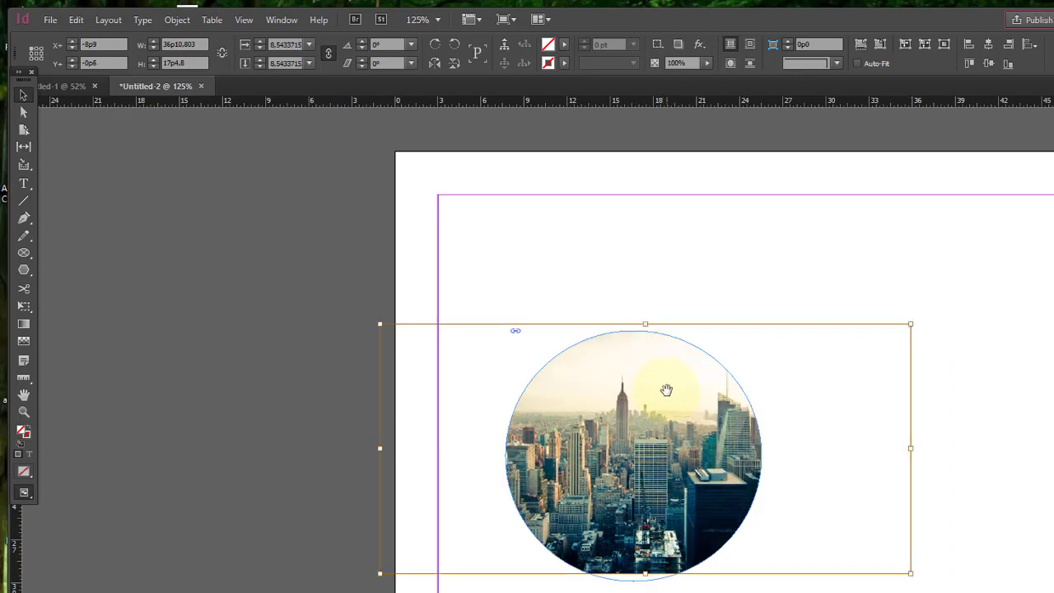
left_click_drag(667, 398, 671, 409)
left_click(671, 261)
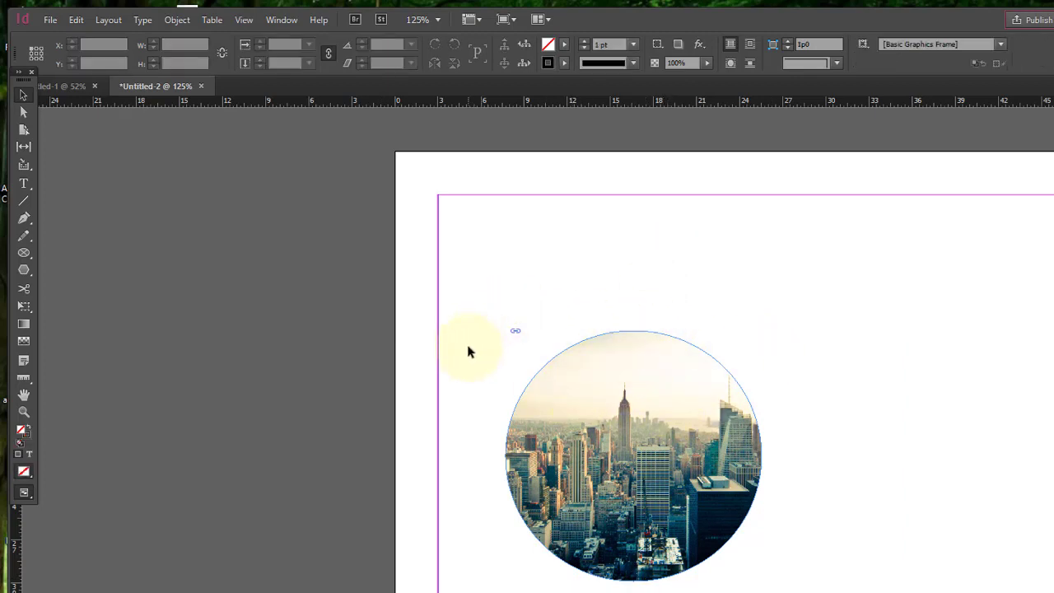
Create a text frame spanning the page margins, 45p0 by 60p0, and fill it with placeholder text.
key("ctrl+minus")
key("ctrl+minus")
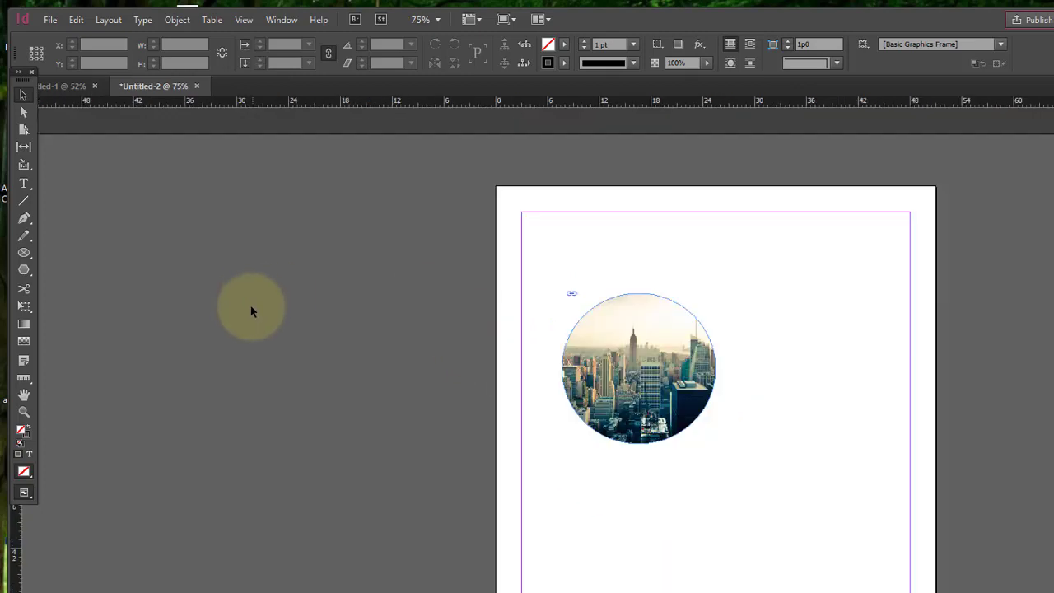
left_click(24, 183)
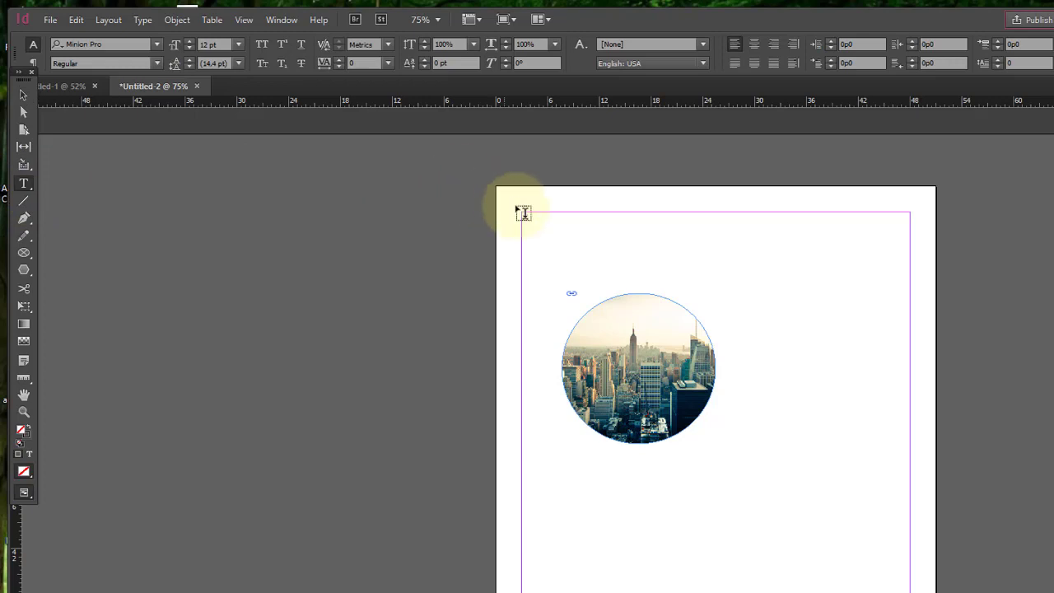
left_click_drag(530, 219, 910, 592)
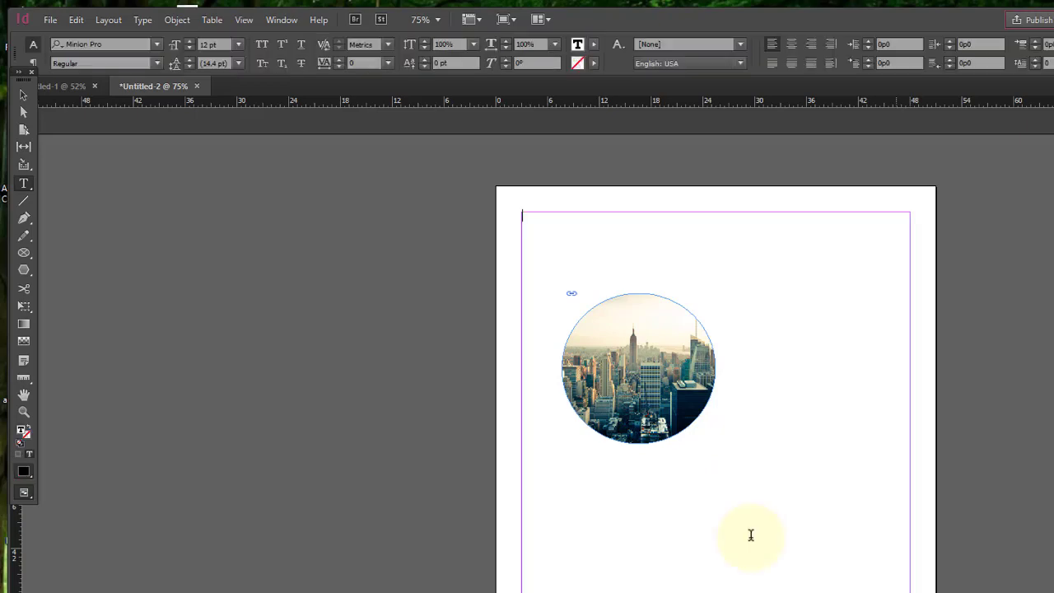
left_click(143, 19)
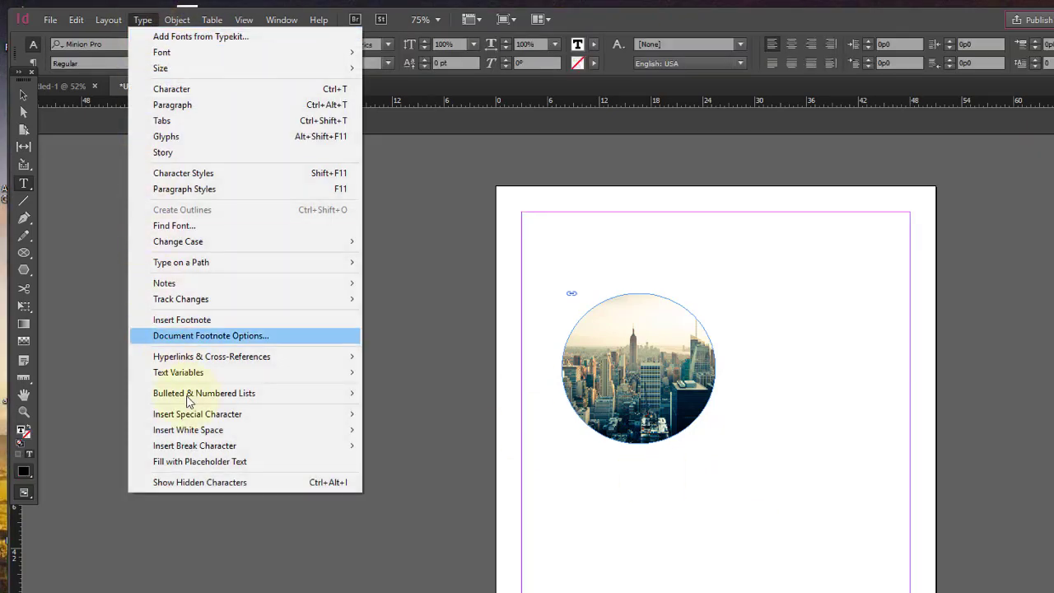
left_click(206, 462)
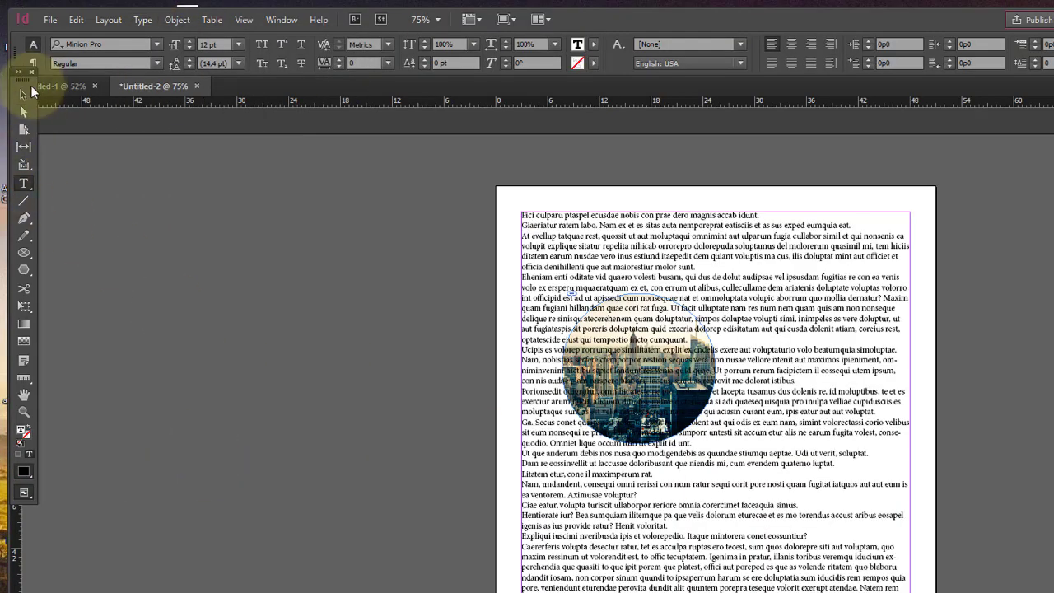
Send the placeholder text frame to the back, behind the circular skyline image.
left_click(25, 94)
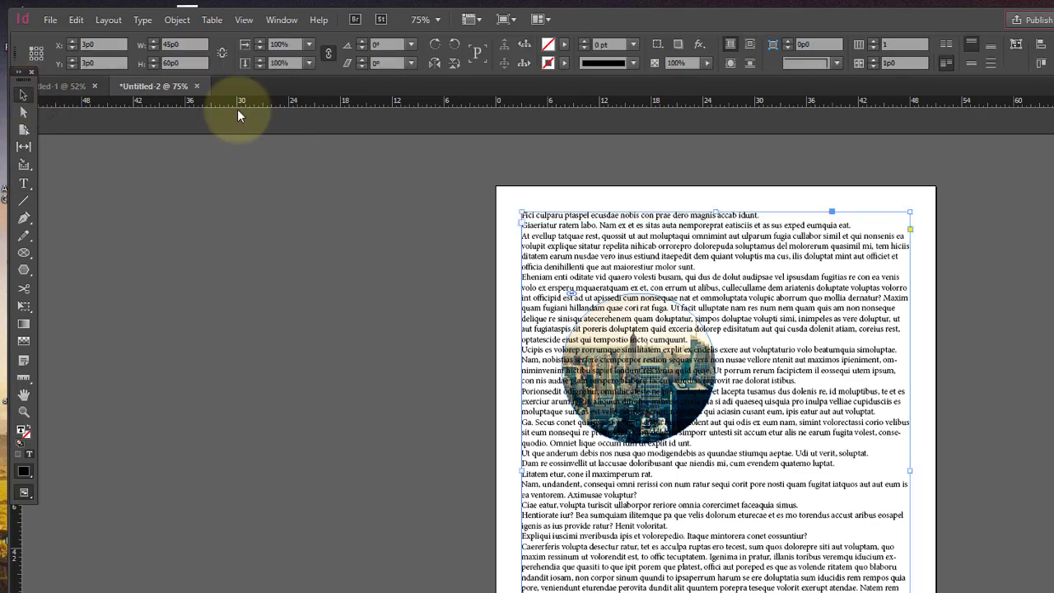
right_click(725, 353)
mouse_move(818, 495)
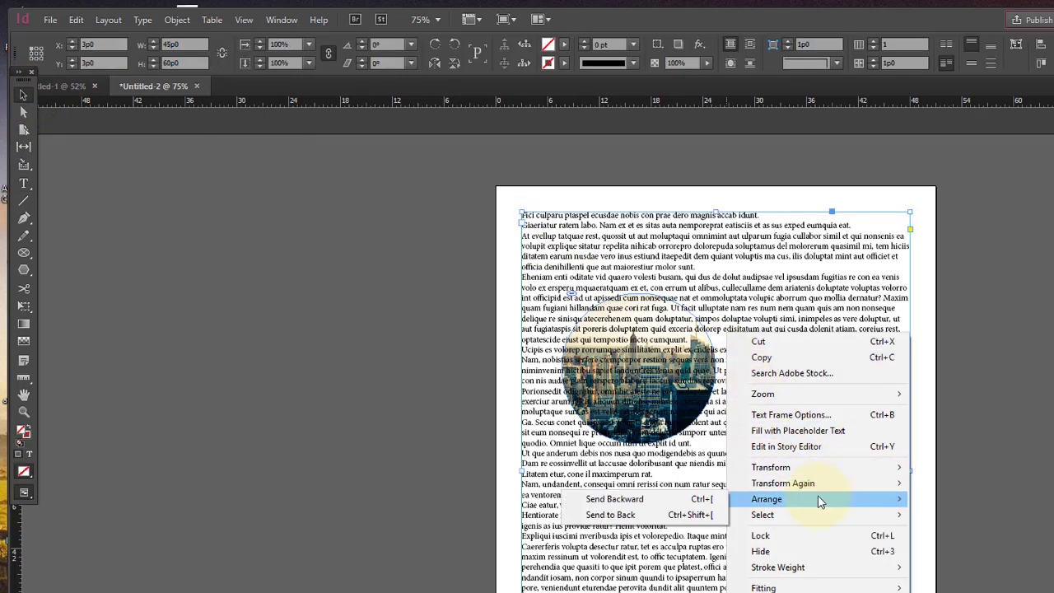
left_click(650, 514)
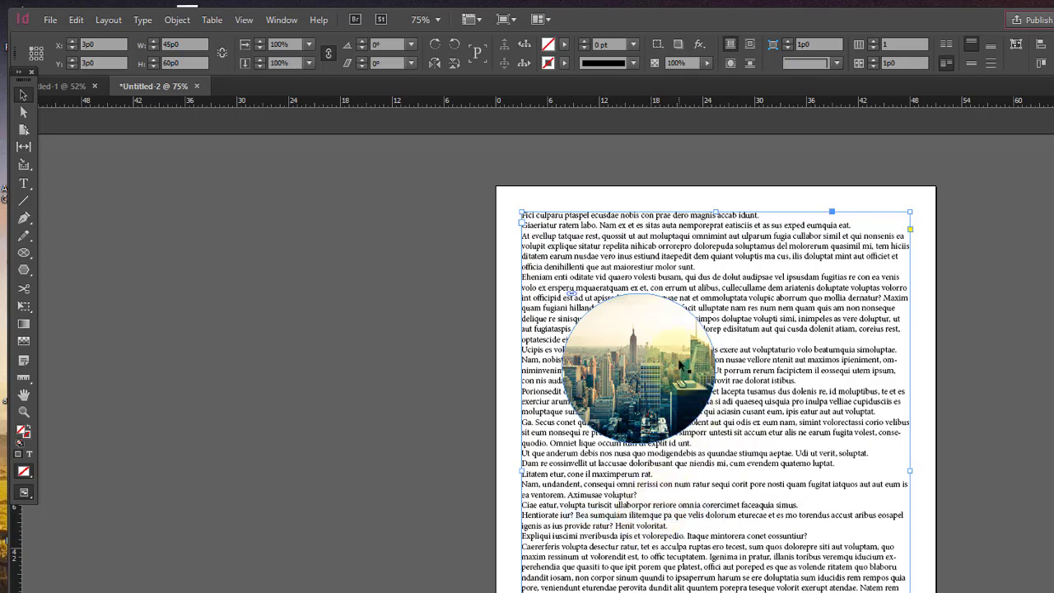
Wrap the text around the circular image's object shape, then remove the wrap and reapply it for comparison.
left_click(659, 362)
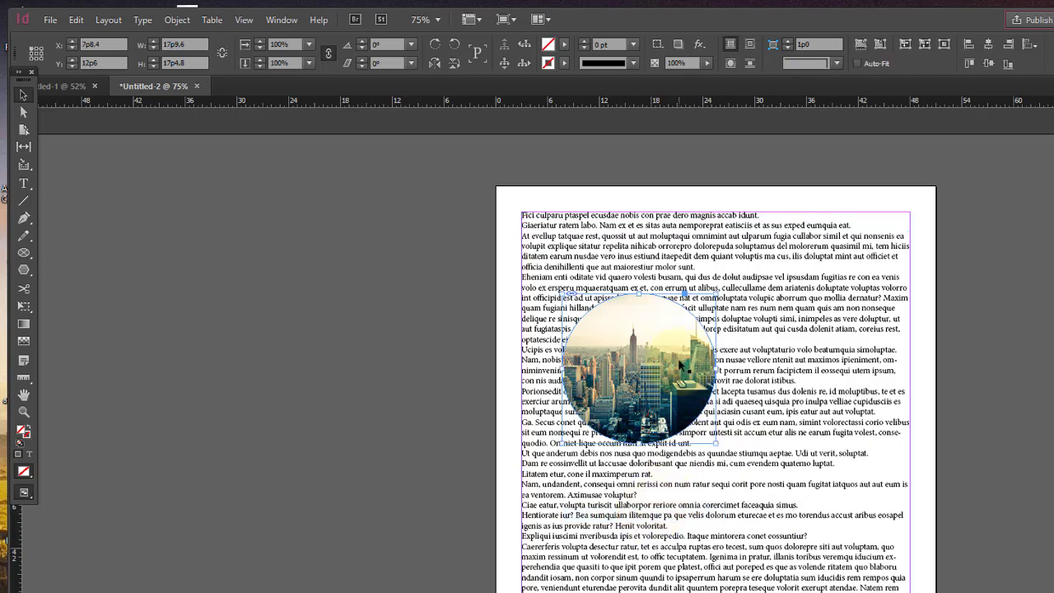
left_click(729, 65)
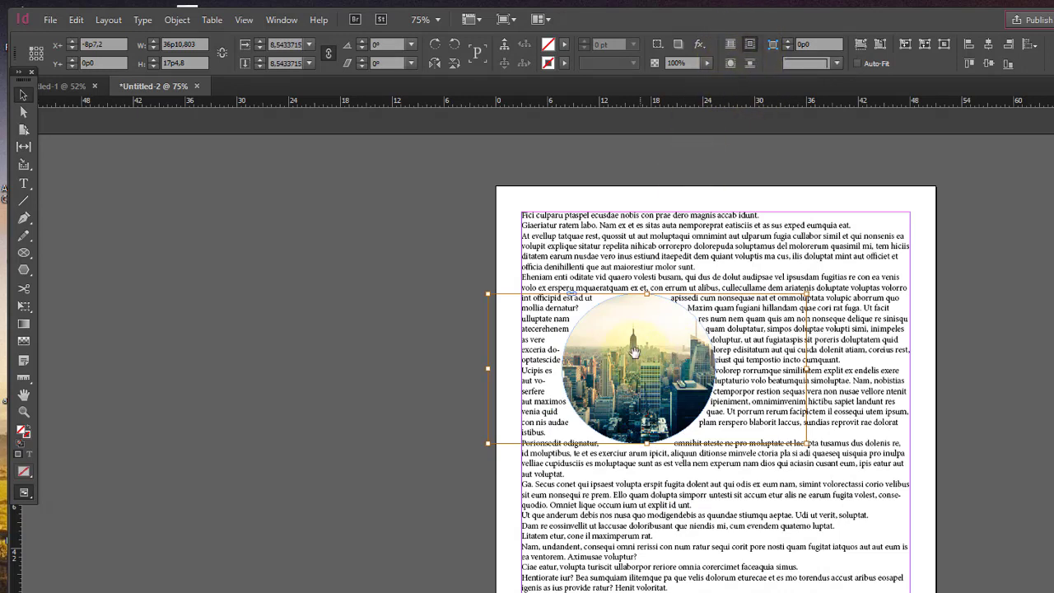
left_click(730, 45)
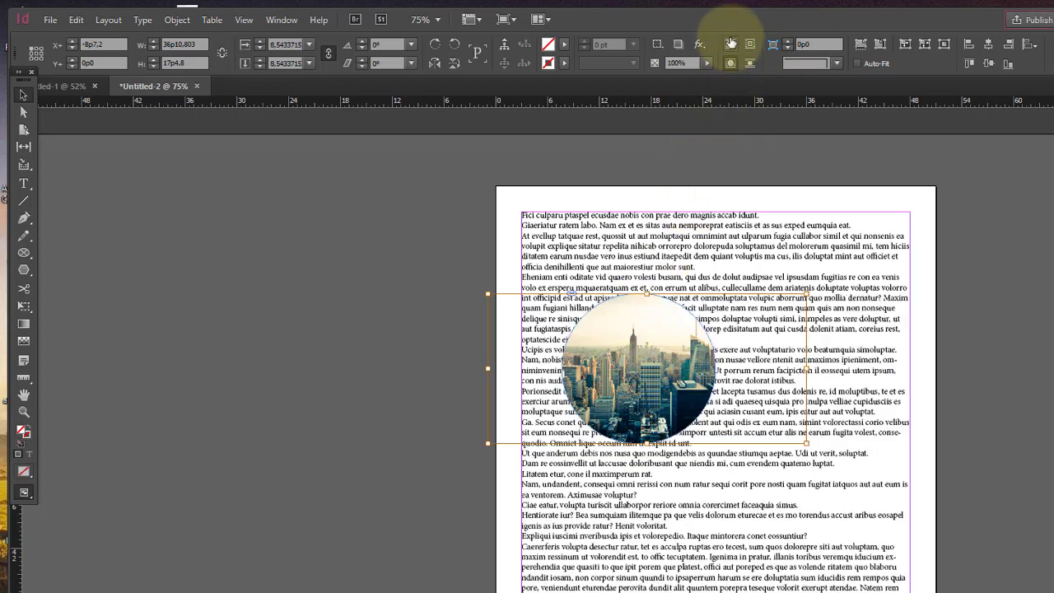
left_click(731, 62)
Try shifting the skyline image inside the text-wrapped circular frame.
left_click_drag(662, 312, 696, 330)
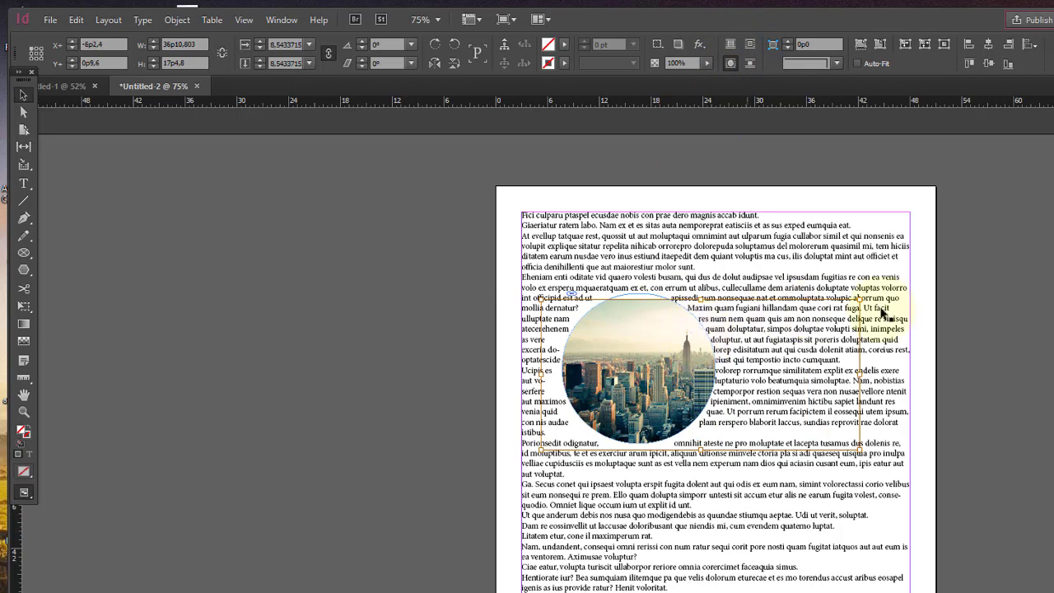
left_click(1021, 305)
left_click(638, 321)
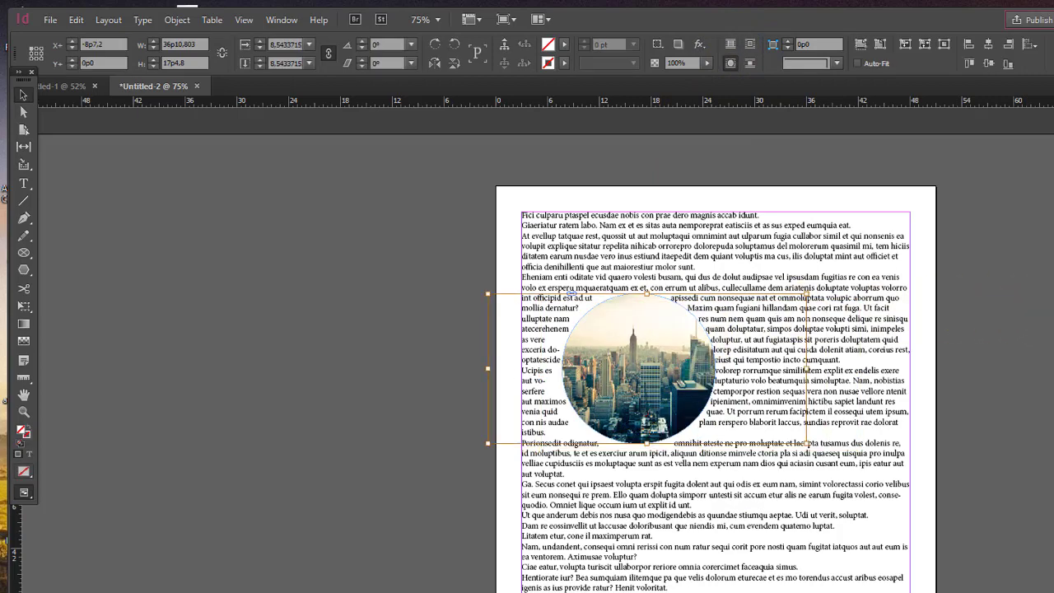
Move the circular skyline image toward the text column's centre and compare bounding-box wrap with object-shape wrap, ending on object shape.
left_click_drag(654, 333, 704, 311)
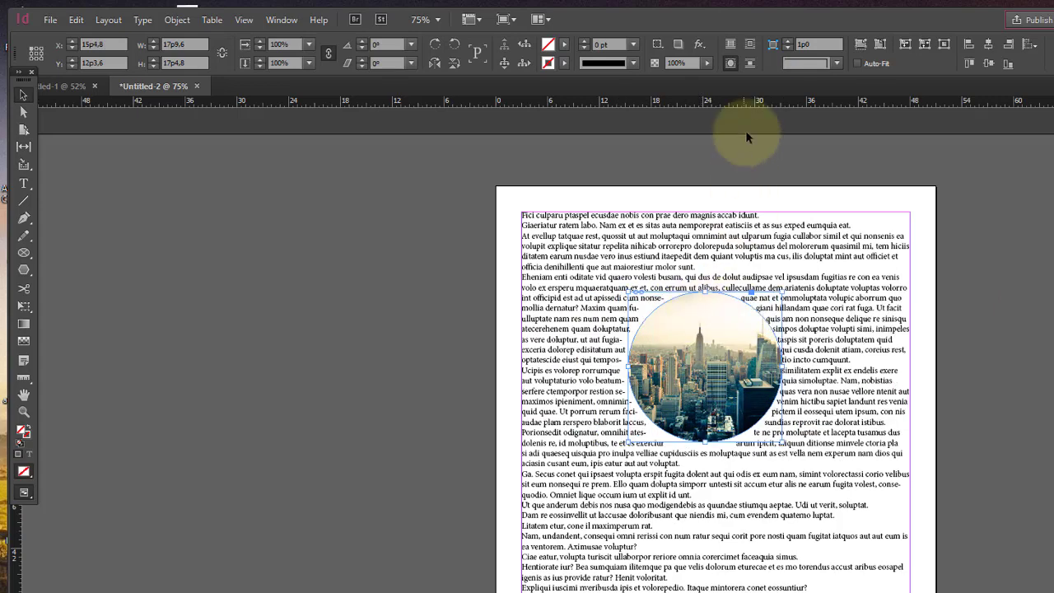
left_click(748, 45)
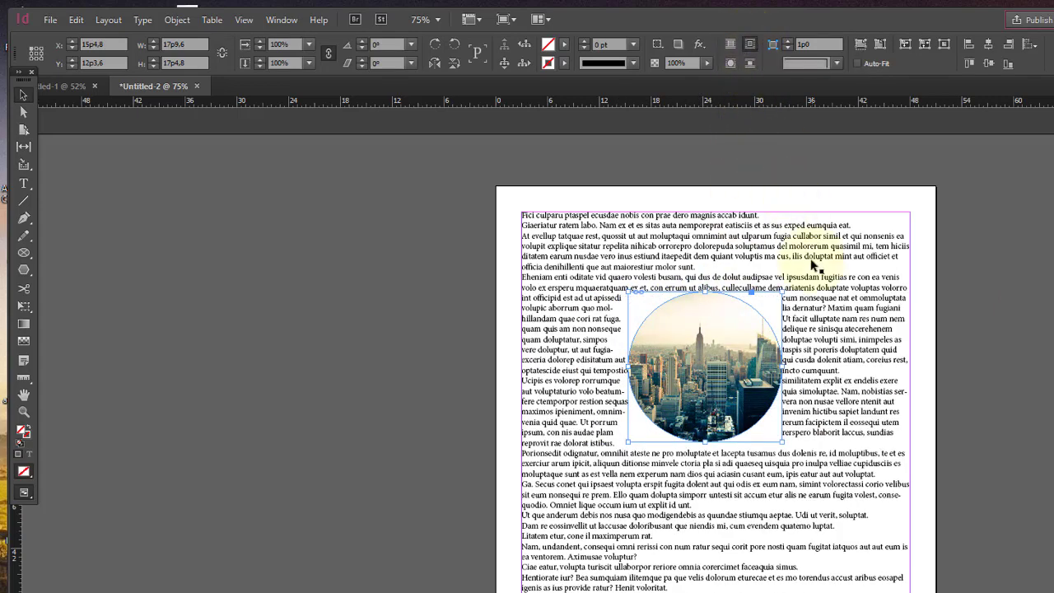
left_click(730, 63)
left_click(990, 241)
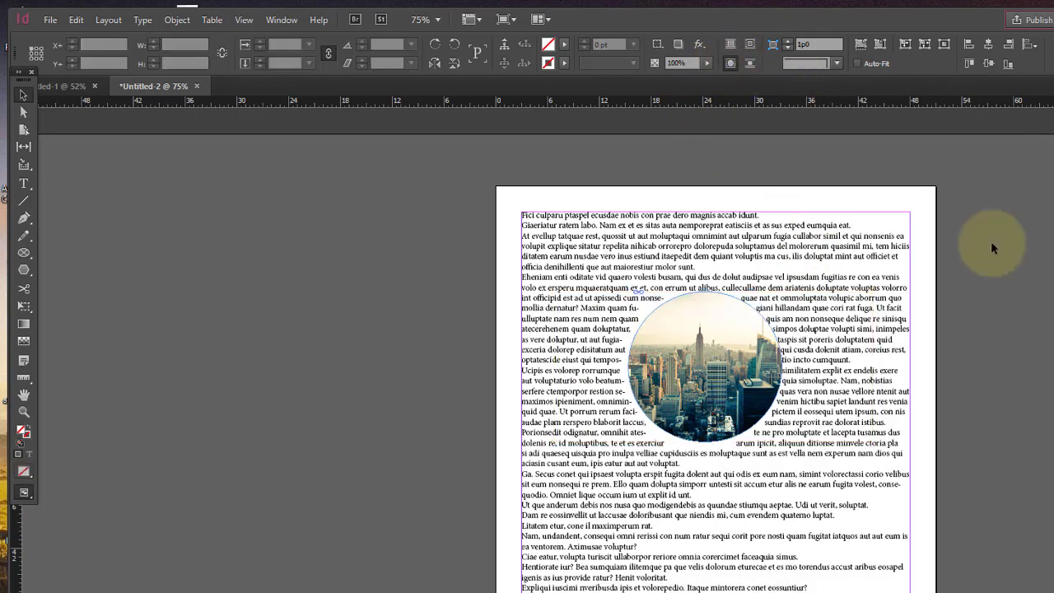
Move the text-wrapped circular image around the page, ending at about X 14p10.8, Y 16p2.4.
left_click(700, 312)
left_click_drag(701, 312, 875, 288)
key("ctrl+z")
left_click(744, 402)
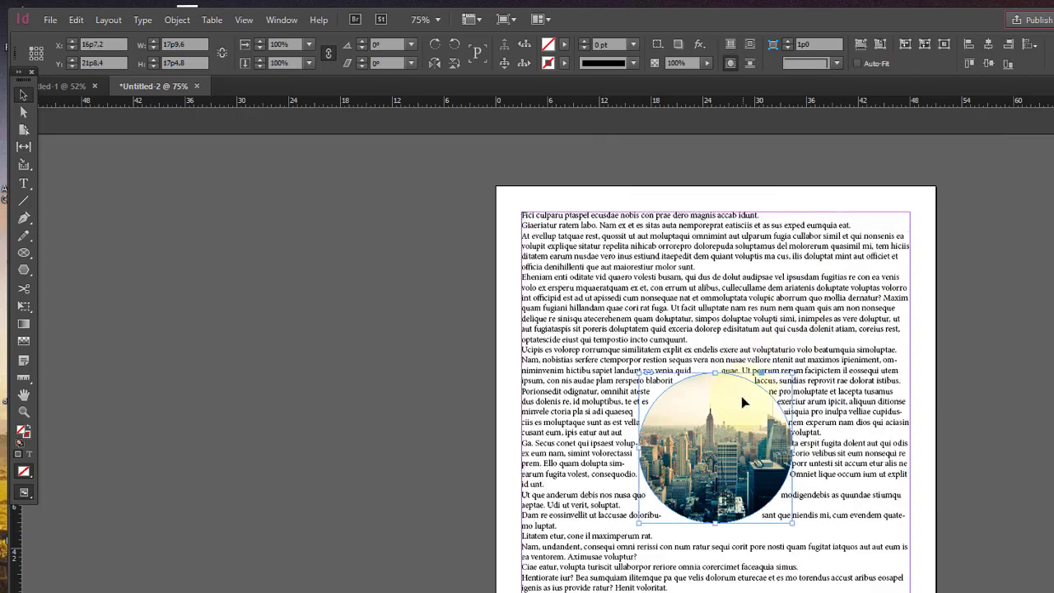
left_click_drag(749, 386, 725, 349)
left_click(980, 347)
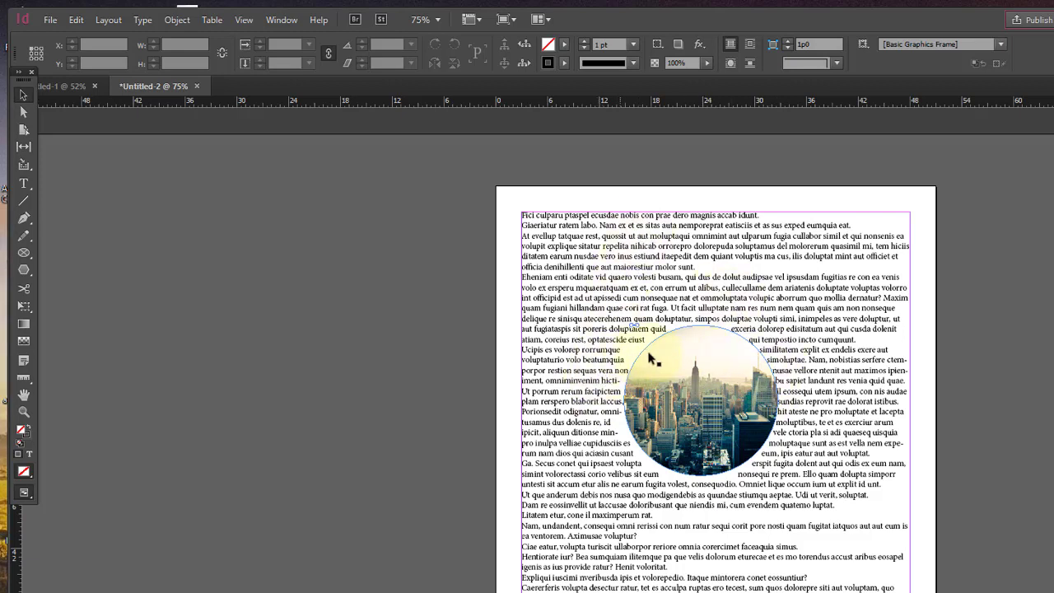
Delete the circular skyline image and the placeholder text frame from the page.
left_click(721, 379)
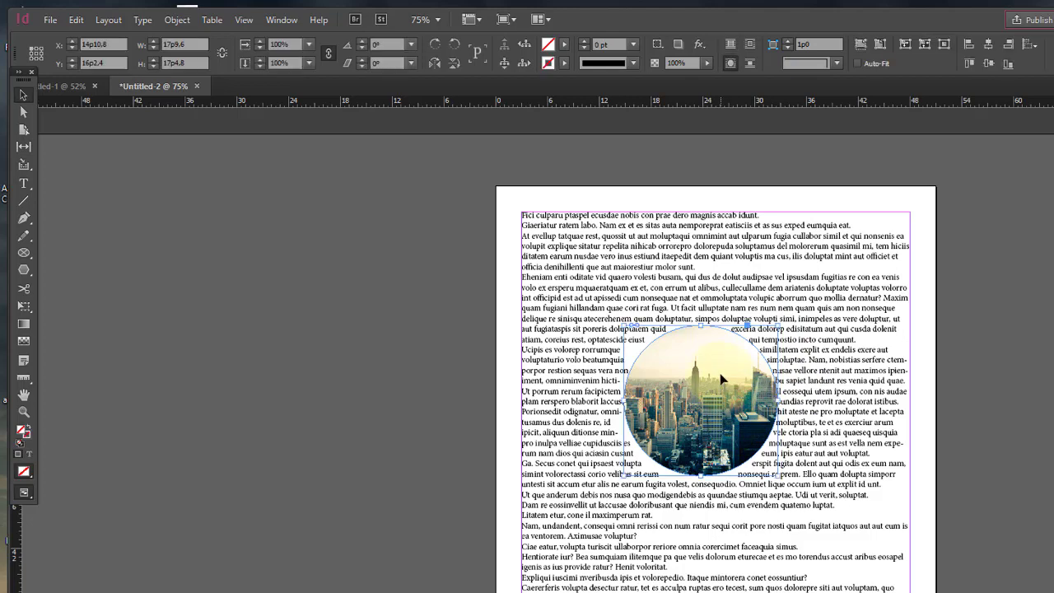
key("Delete")
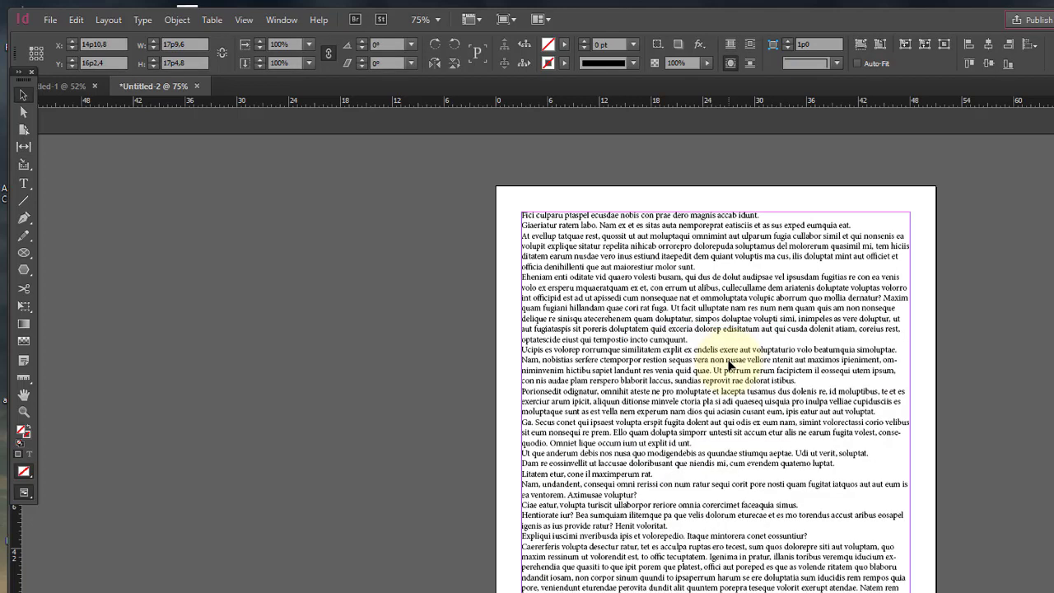
left_click(729, 365)
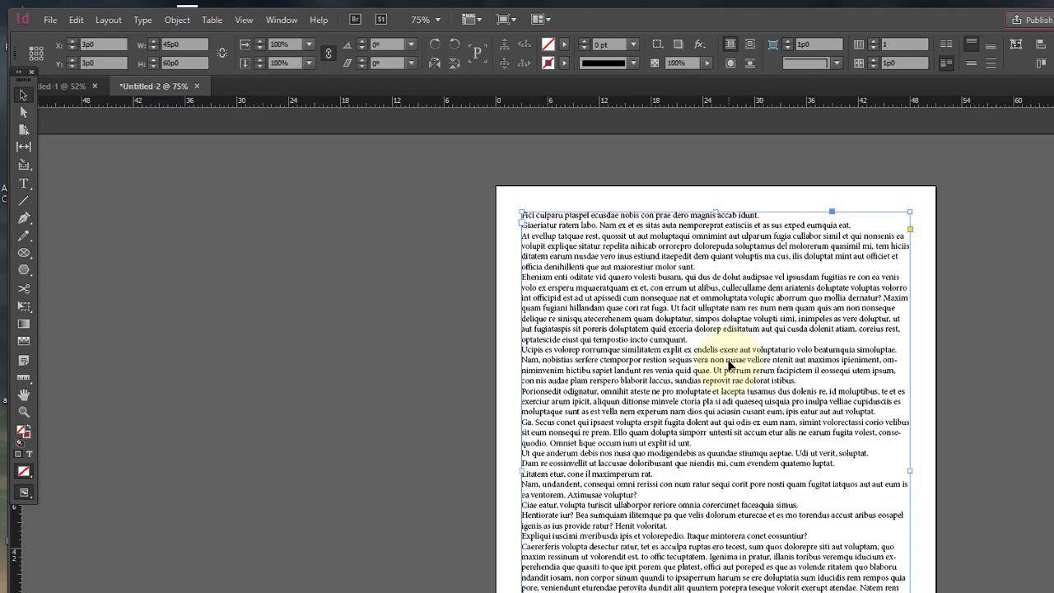
key("Delete")
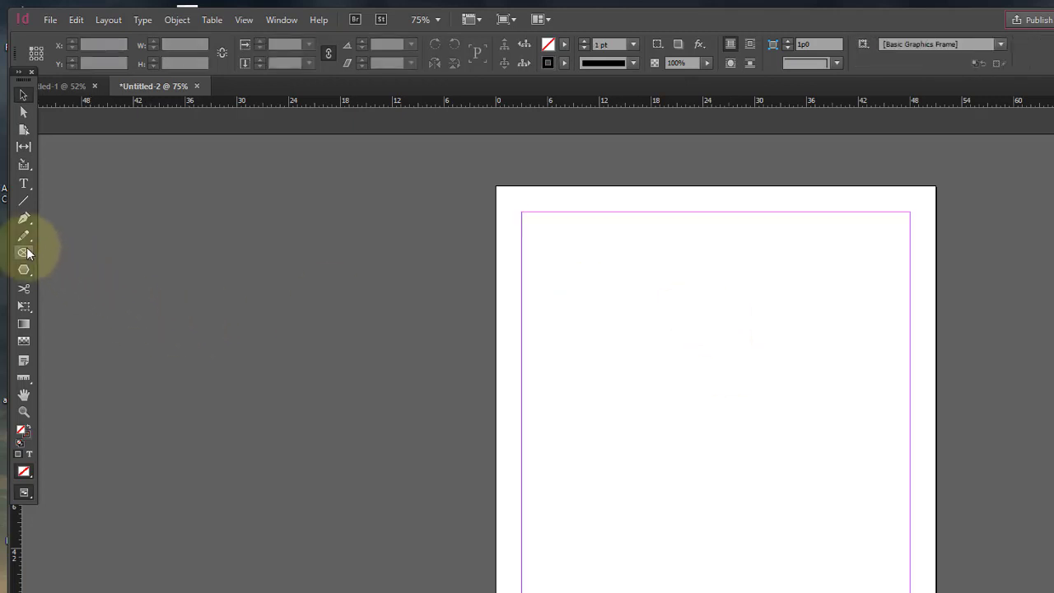
Draw a polygon frame about 24p0 by 26p0 in the middle of the page with the Polygon Frame tool.
left_click(28, 253)
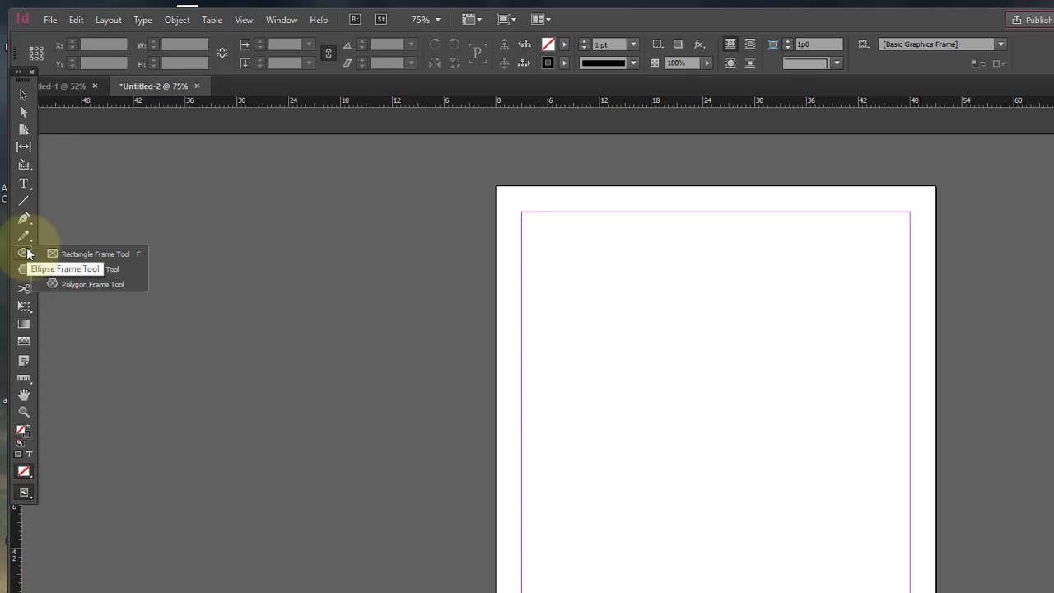
left_click(65, 285)
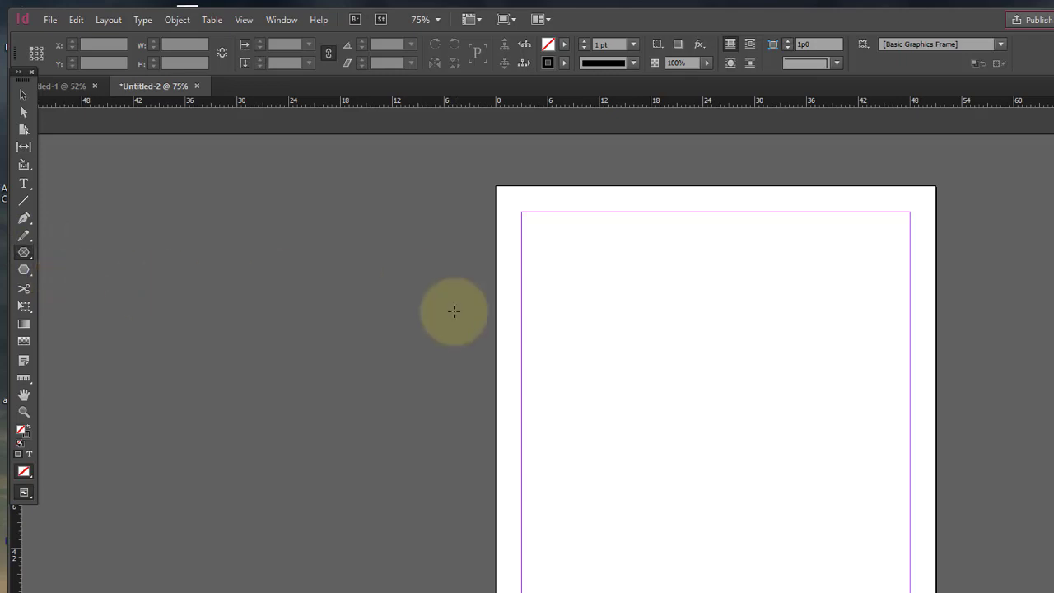
left_click_drag(598, 321, 805, 543)
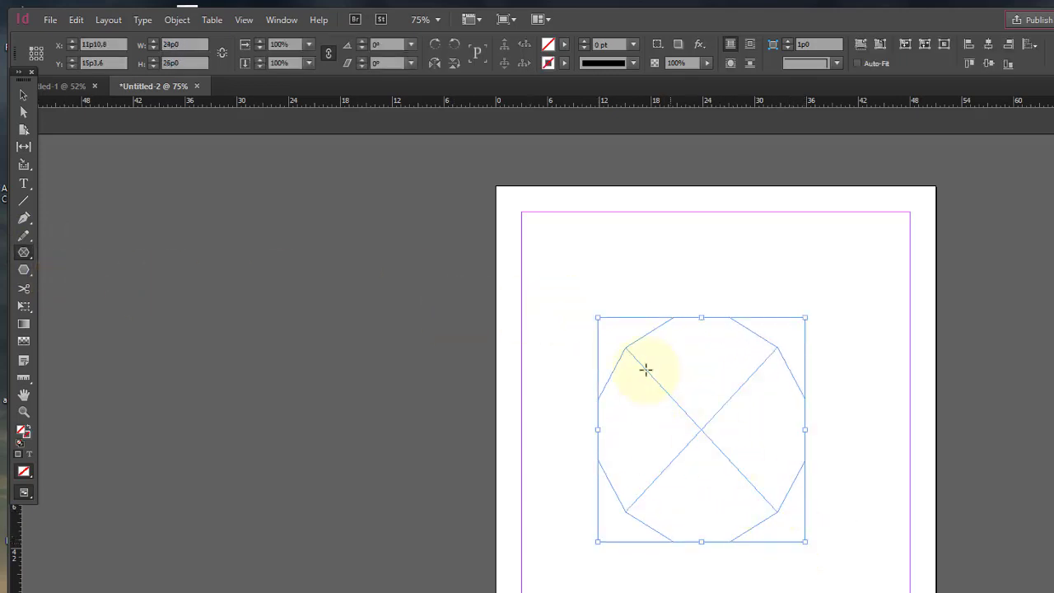
Place the image 2133014186.jpg from the Pictures folder into the polygon frame.
left_click(50, 19)
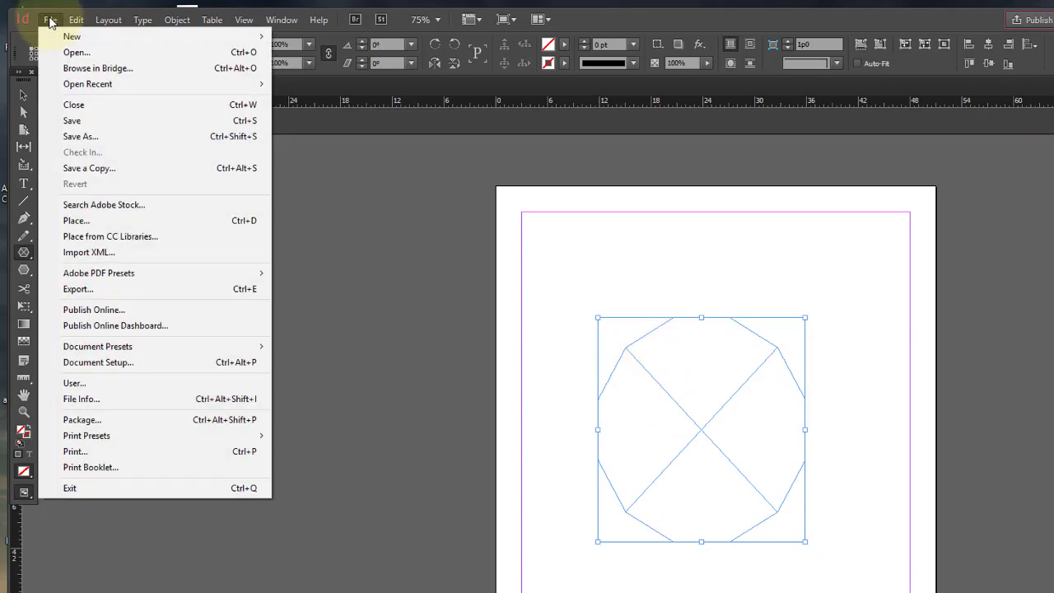
left_click(103, 221)
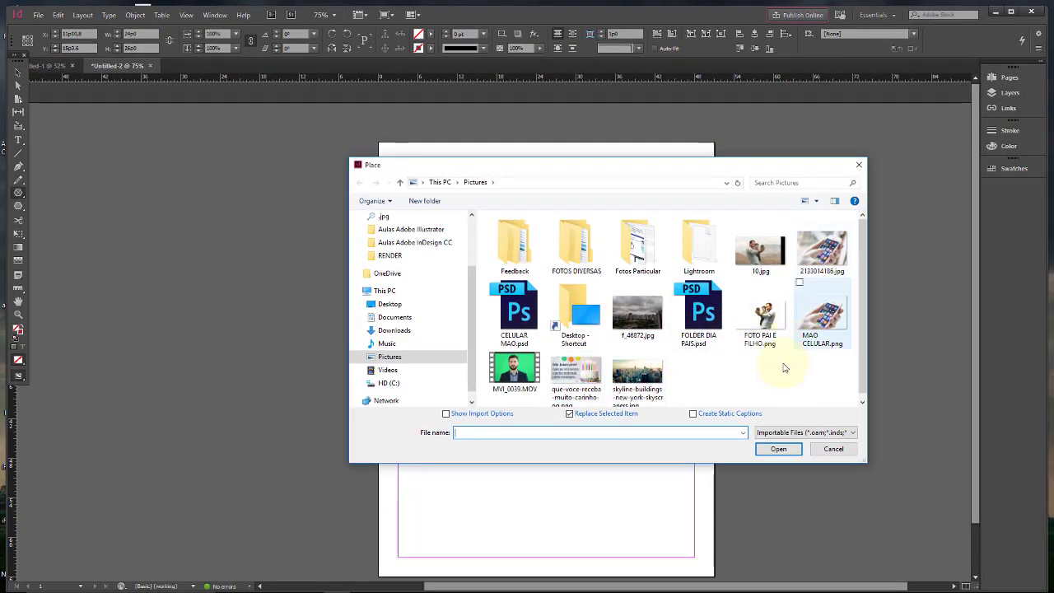
left_click(779, 450)
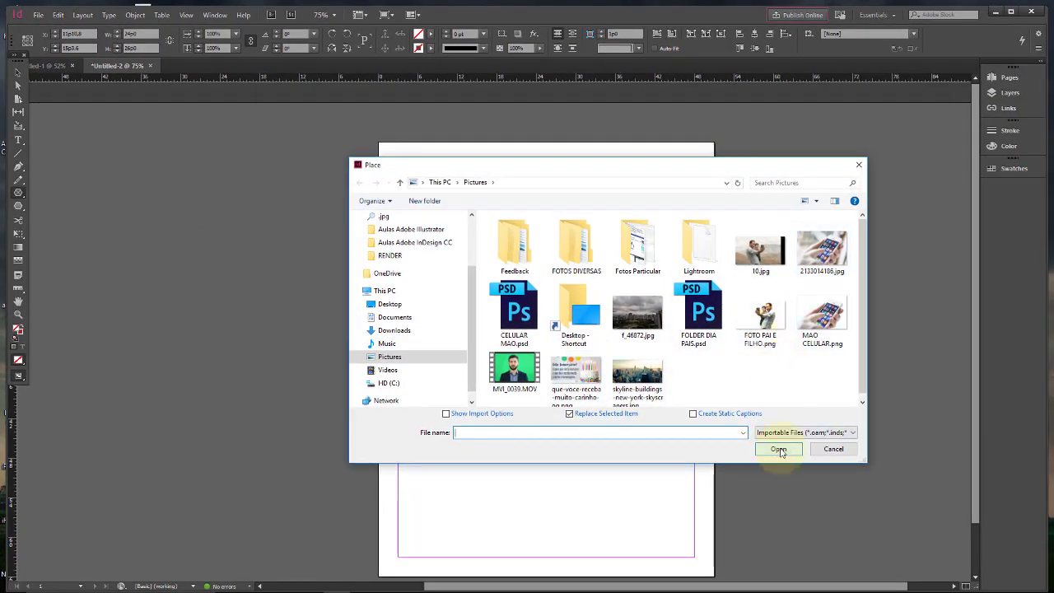
left_click(822, 250)
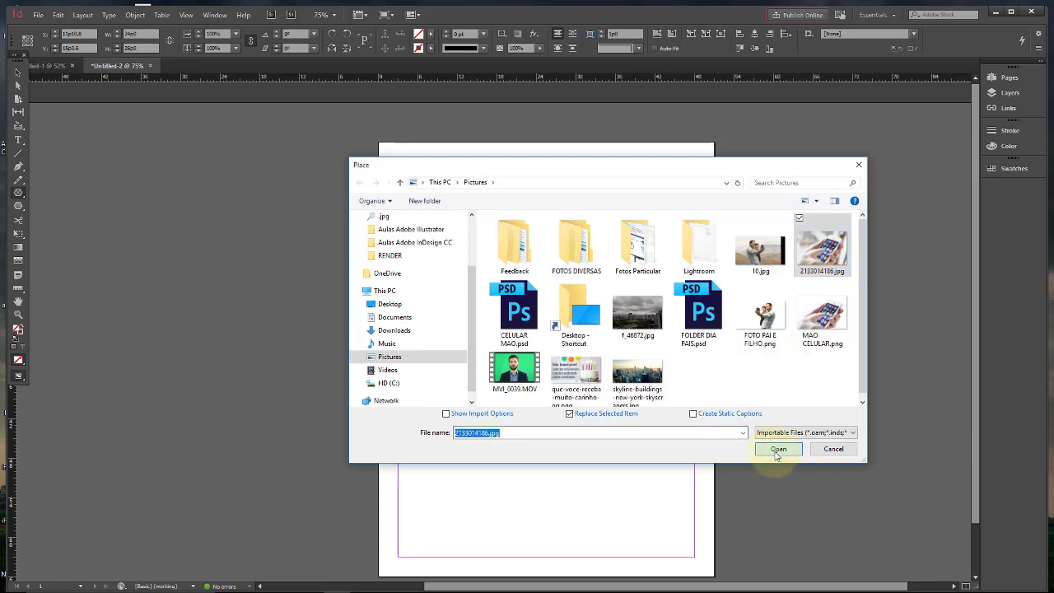
left_click(776, 451)
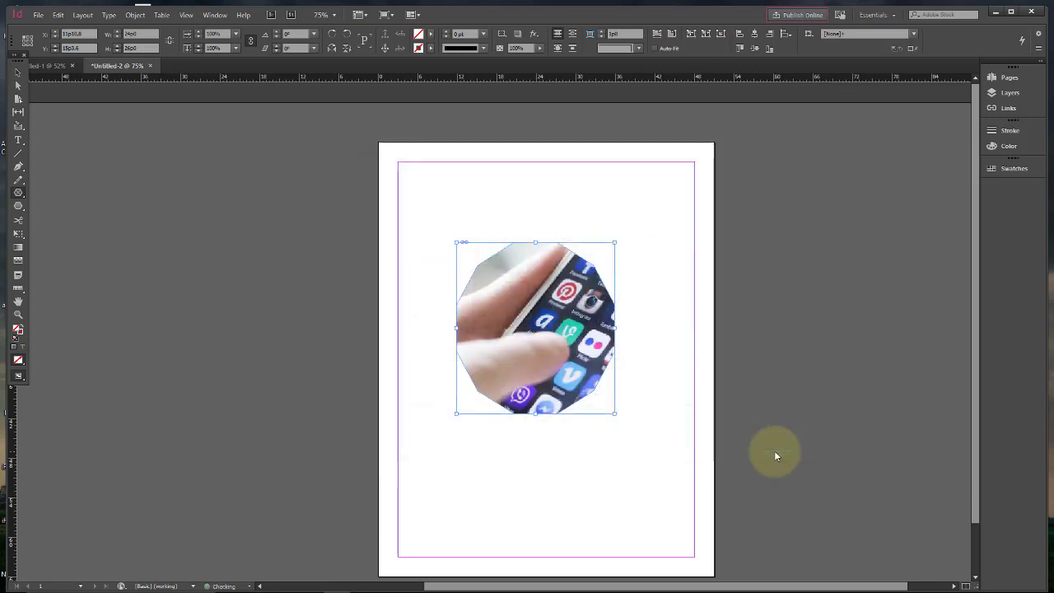
Delete the polygon frame together with its phone image.
left_click(18, 72)
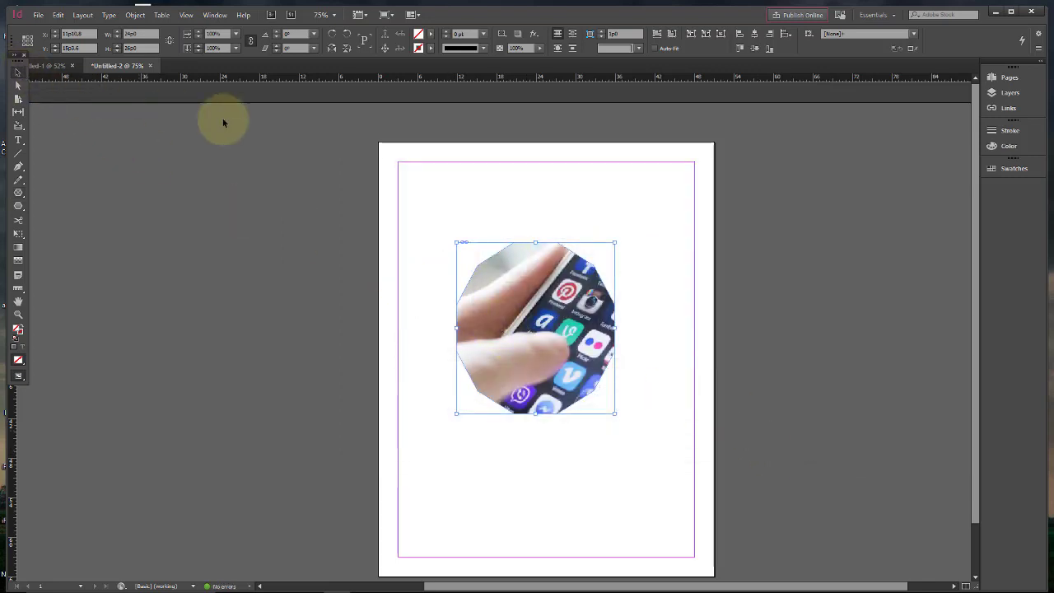
key("Delete")
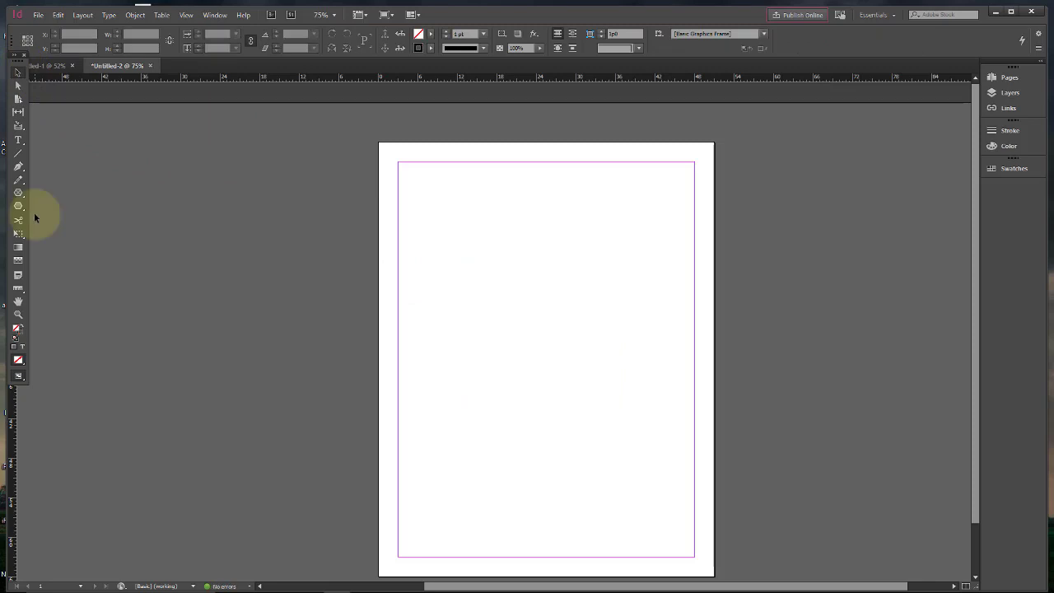
Draw a star-shaped polygon frame about 31p4 by 24p1, using 6 sides and a 9% star inset.
left_click(16, 195)
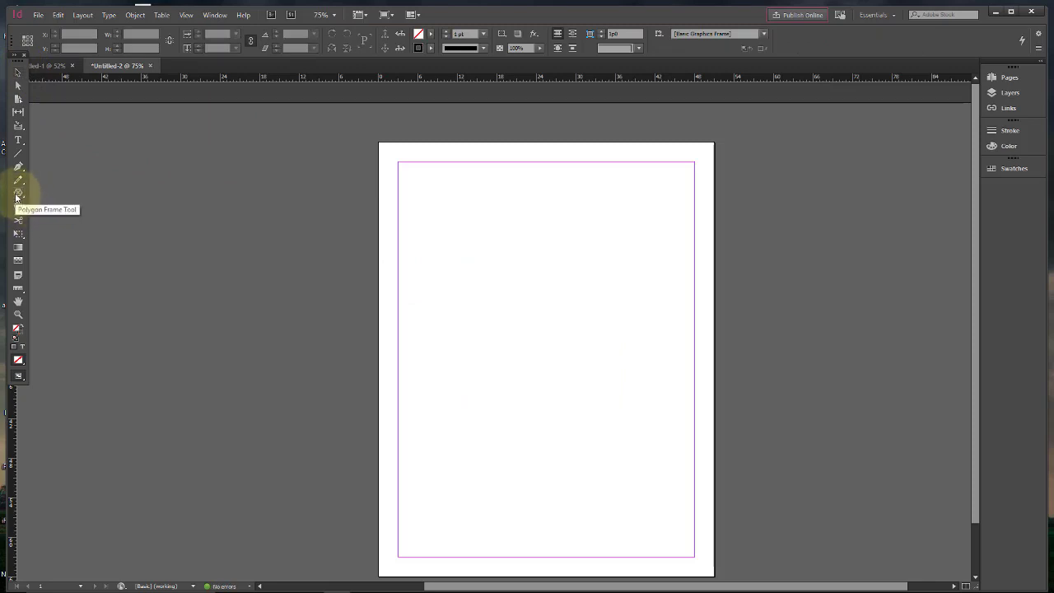
double_click(17, 195)
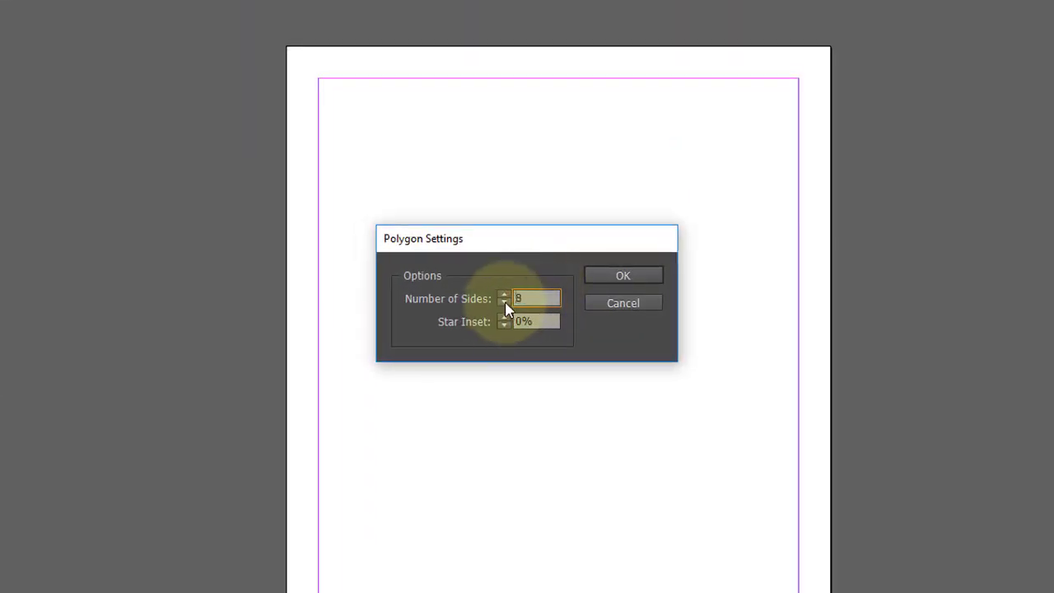
left_click(504, 303)
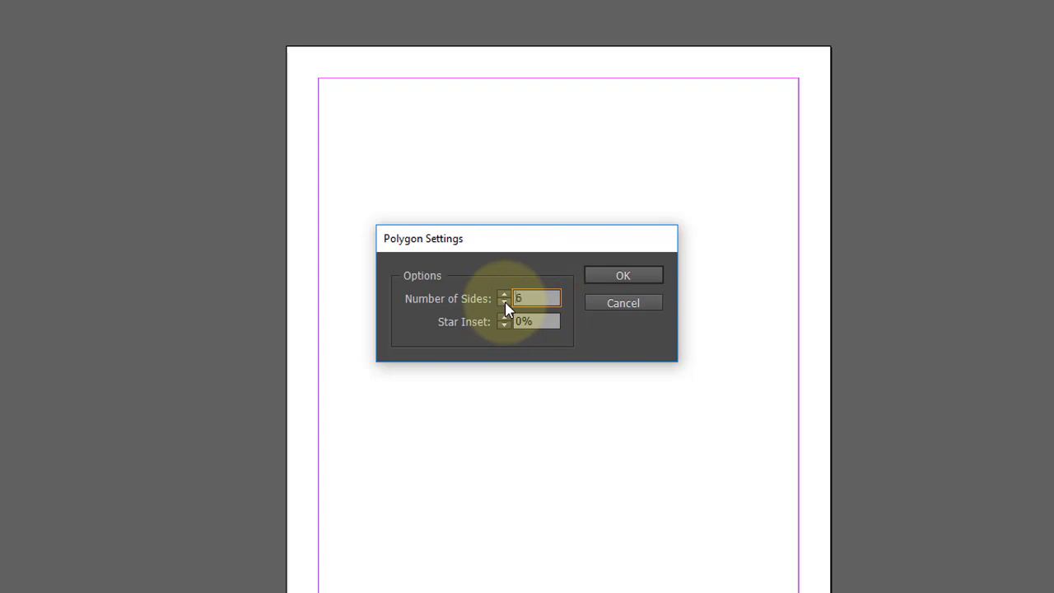
left_click(504, 295)
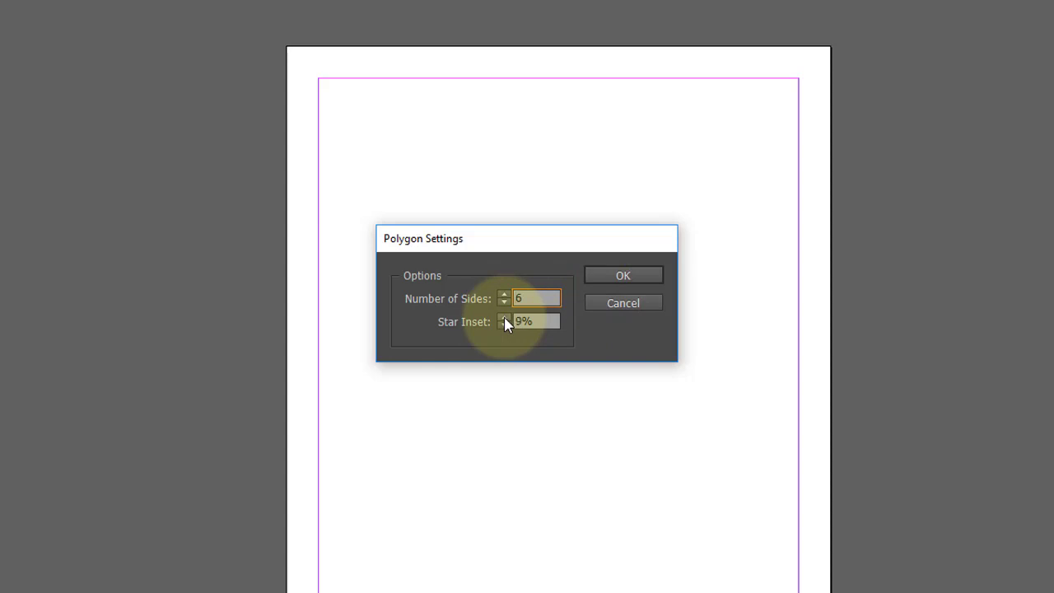
left_click(623, 278)
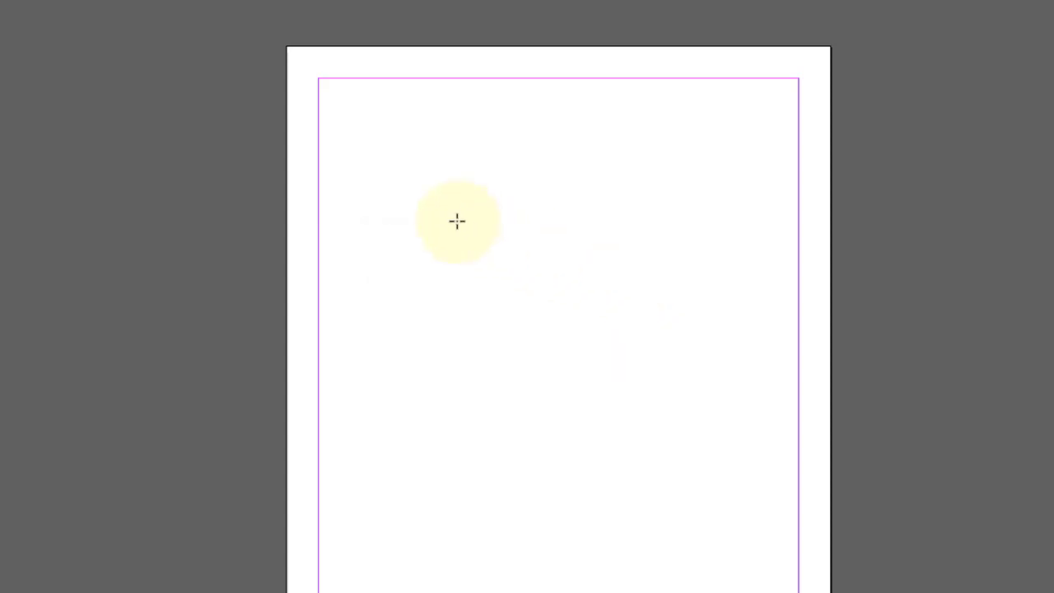
left_click_drag(457, 220, 790, 477)
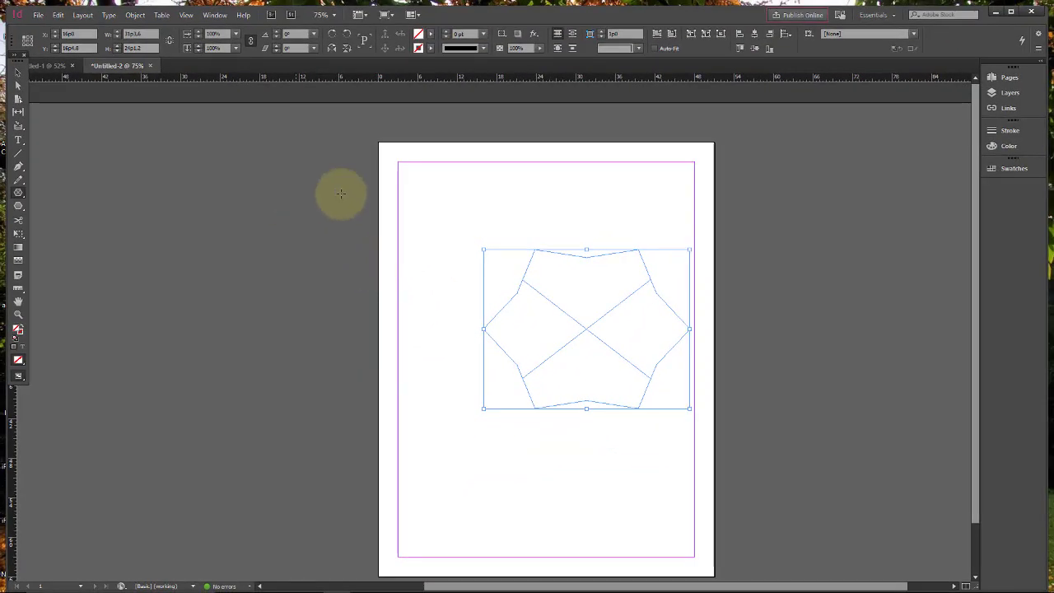
Place the image que-voce-receba-muito-carinho-og.png from the Pictures folder into the star-shaped frame.
left_click(38, 15)
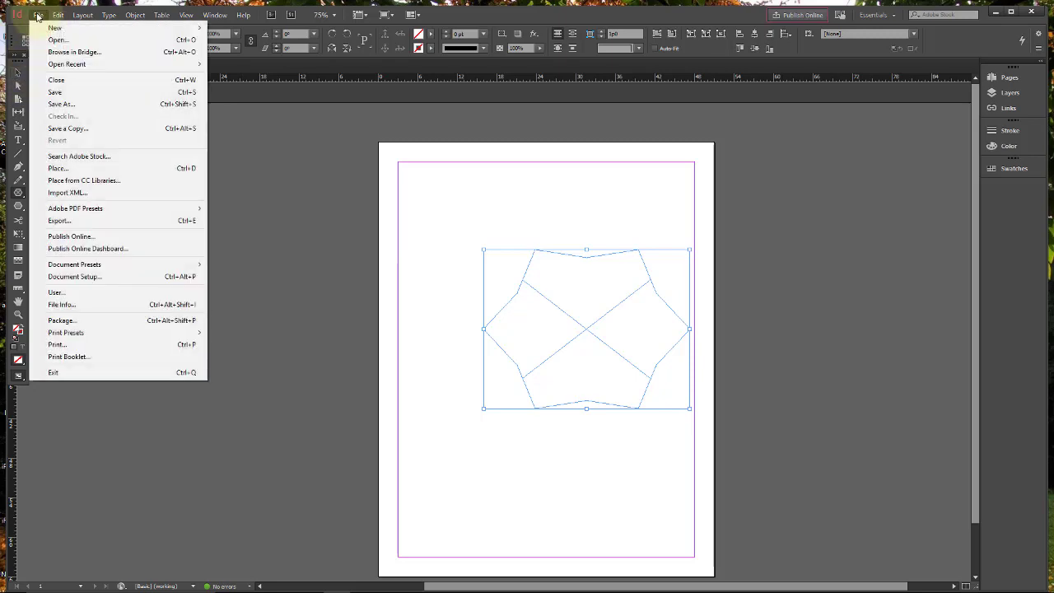
left_click(101, 168)
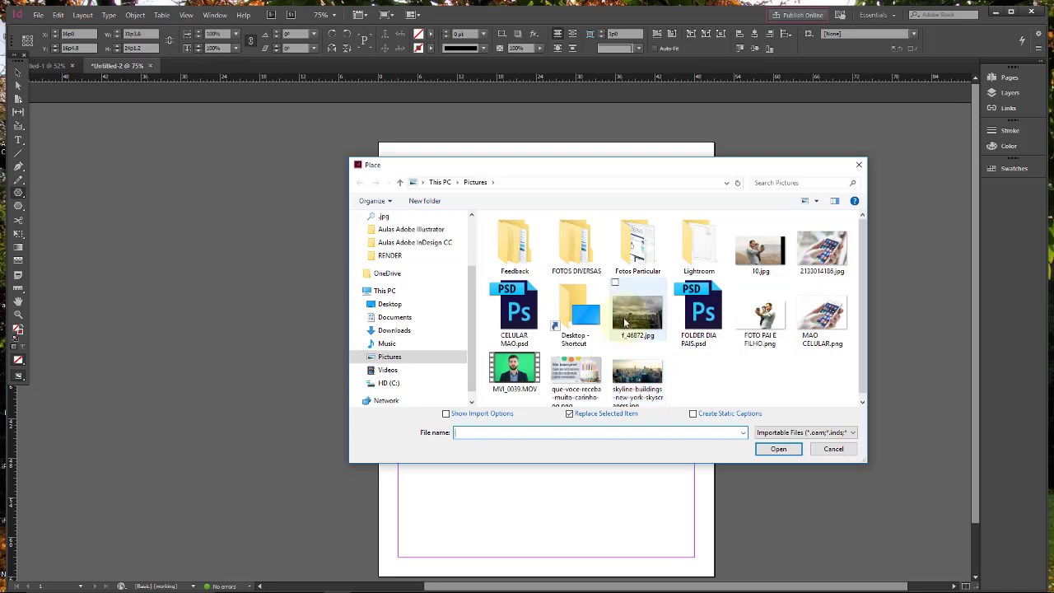
left_click(576, 372)
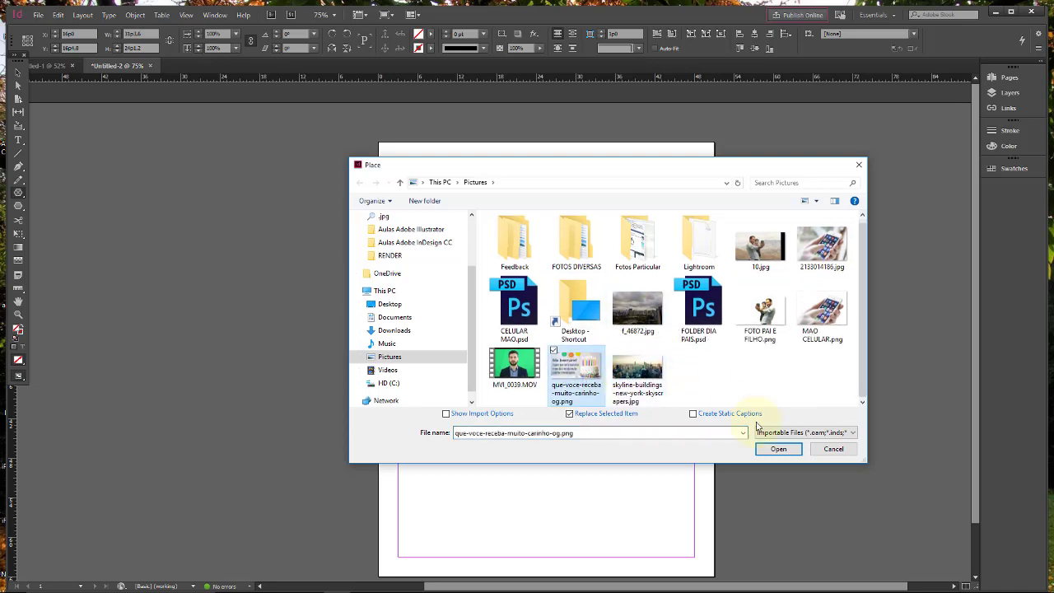
left_click(778, 449)
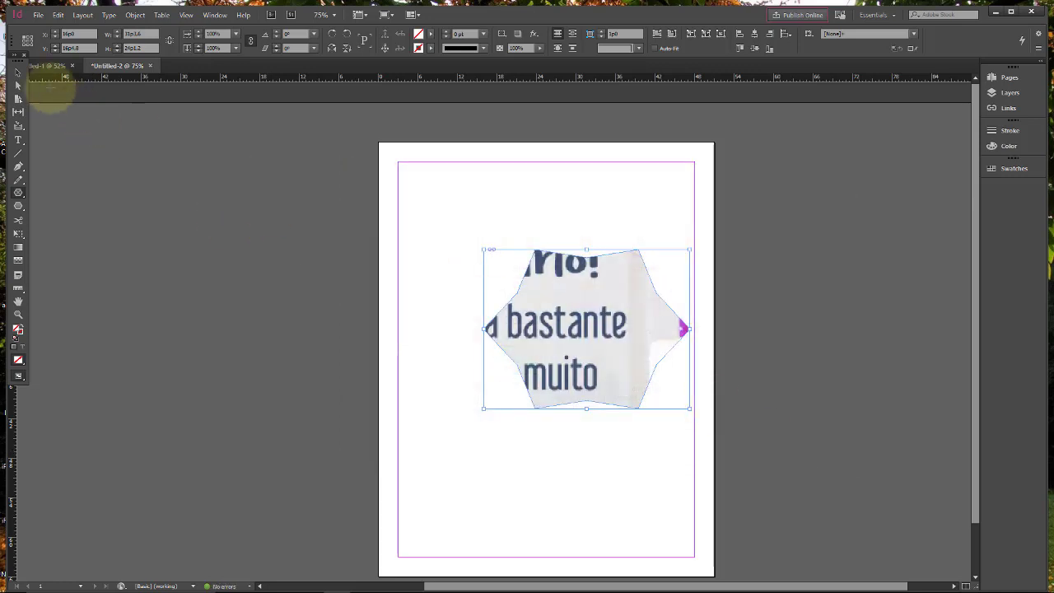
Scale the cake image down to about 48% inside the star-shaped frame and shift it slightly up and left.
left_click(19, 72)
left_click(517, 268)
double_click(558, 311)
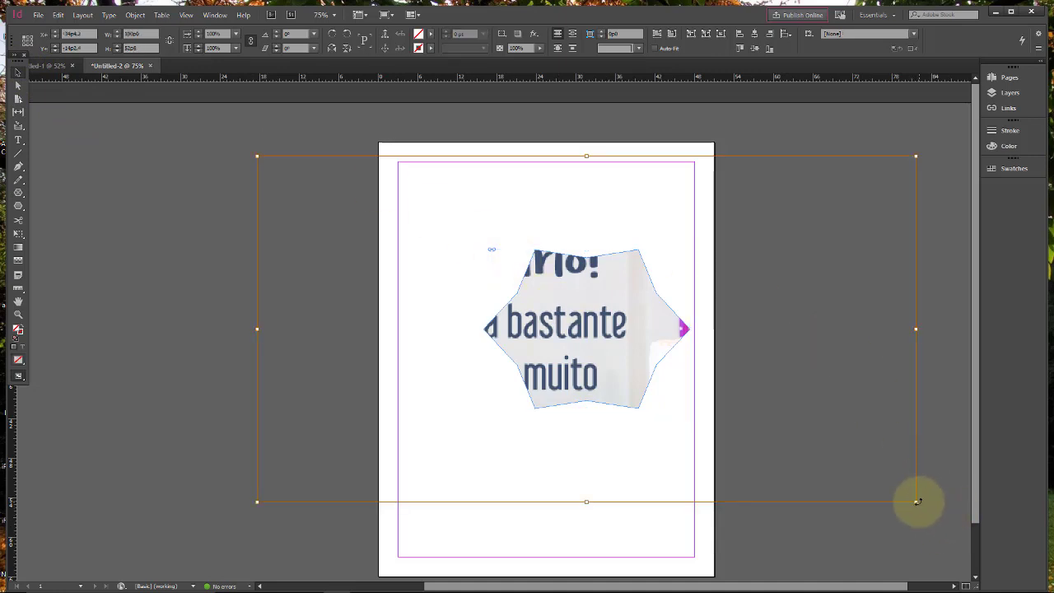
left_click_drag(915, 501, 694, 414)
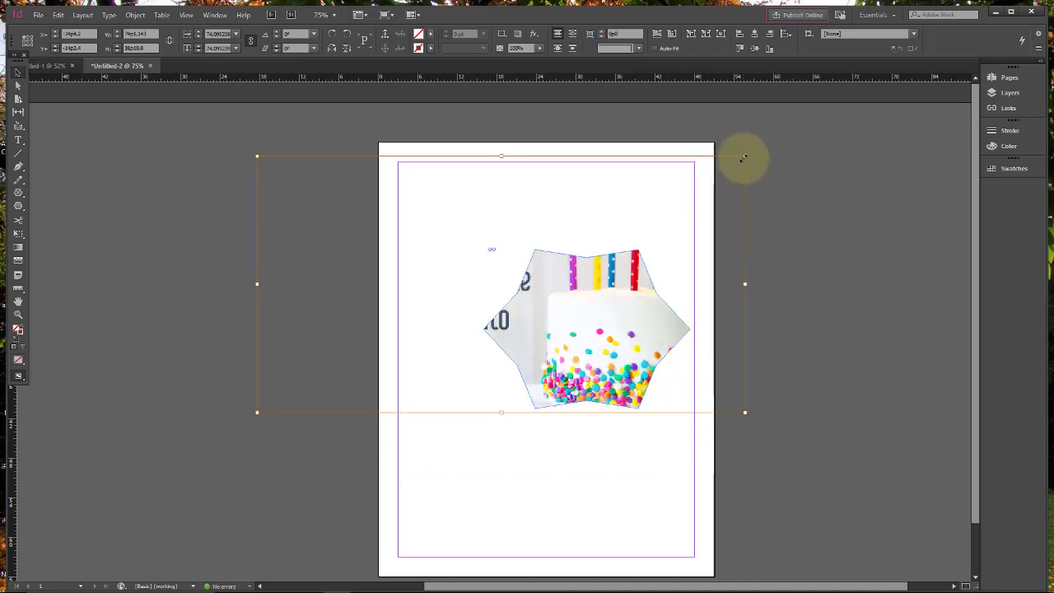
left_click_drag(744, 157, 694, 220)
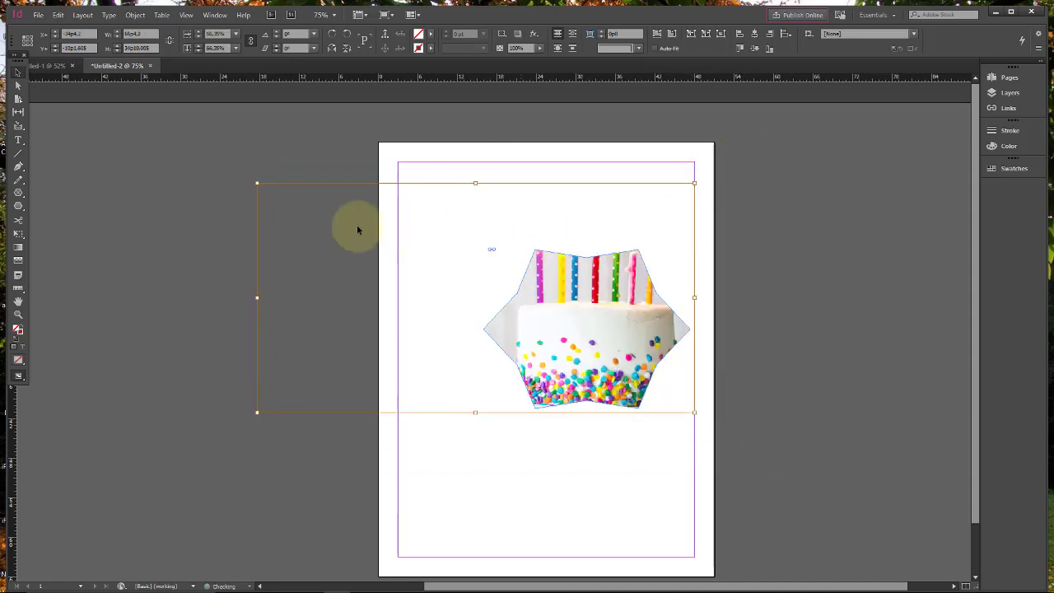
left_click_drag(257, 183, 457, 246)
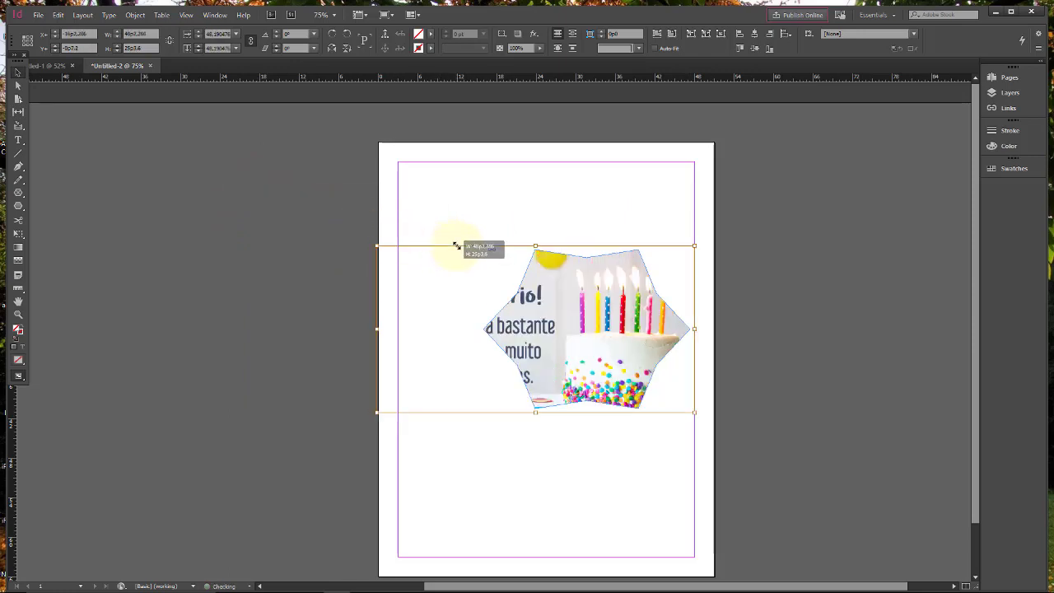
left_click(451, 298)
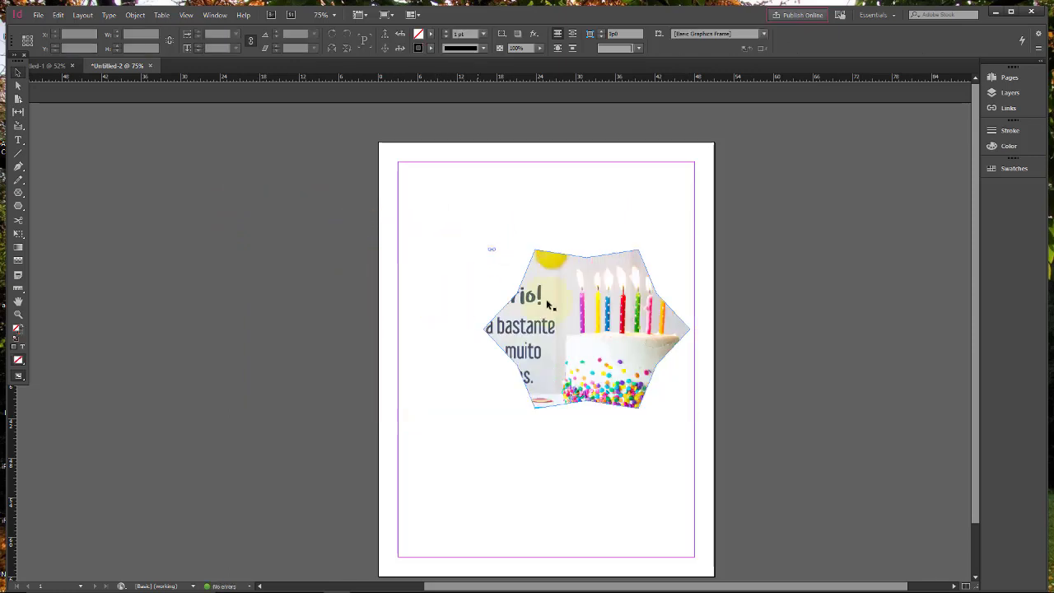
mouse_move(547, 305)
left_mouse_down()
mouse_move(646, 320)
mouse_move(598, 305)
mouse_move(539, 306)
left_mouse_up()
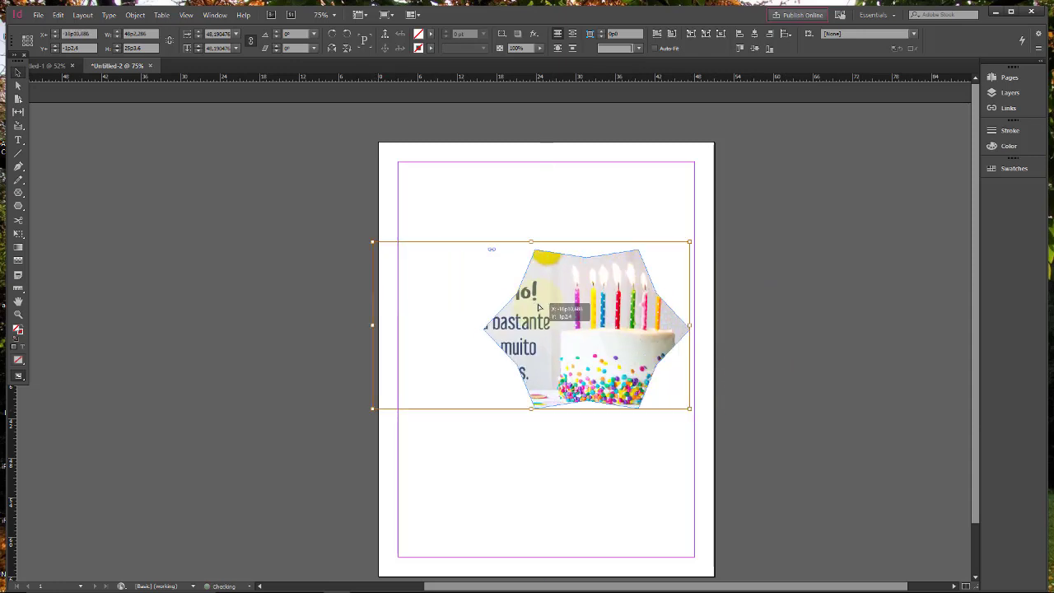
Delete the star-shaped frame together with its cake image.
left_click(545, 204)
left_click(646, 247)
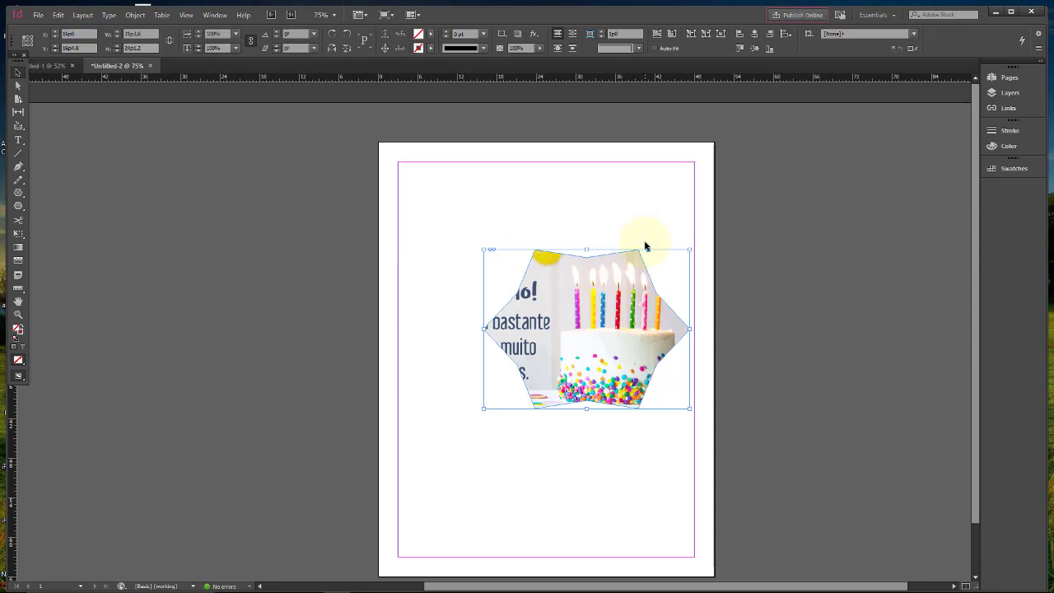
key("Delete")
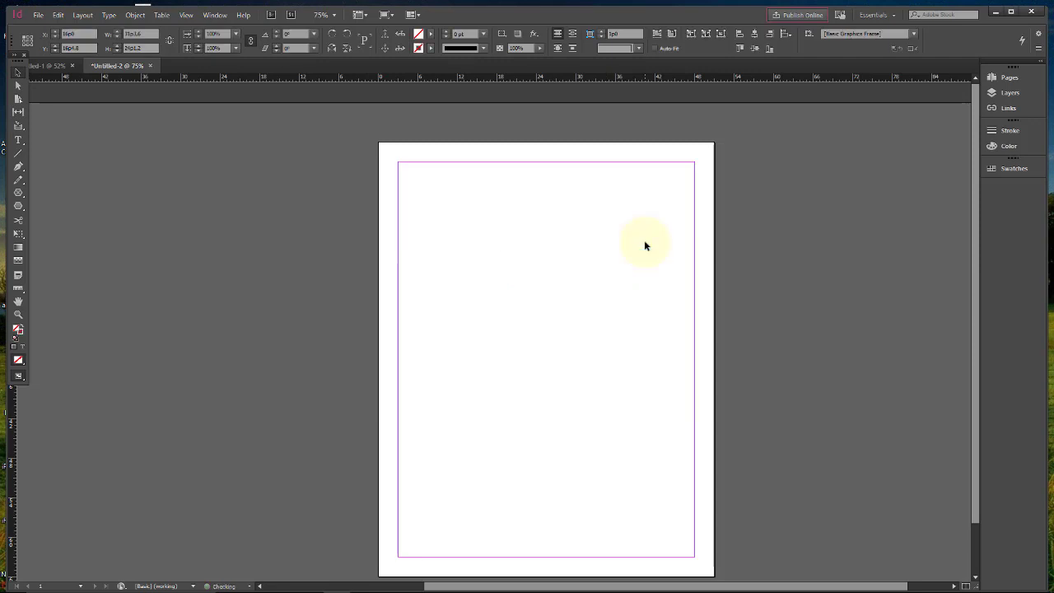
Draw a star-shaped polygon frame about 25p9.6 by 25p9.6 mid-page, using 8 sides and a 20% star inset.
double_click(19, 194)
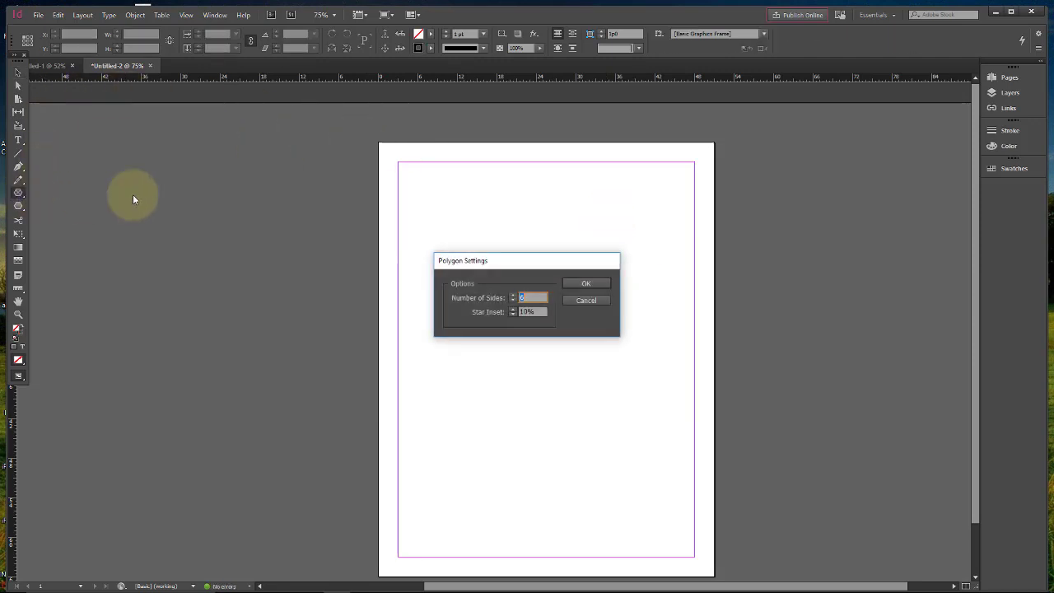
left_click(512, 310)
left_click(512, 309)
left_click(512, 309)
left_click(512, 309)
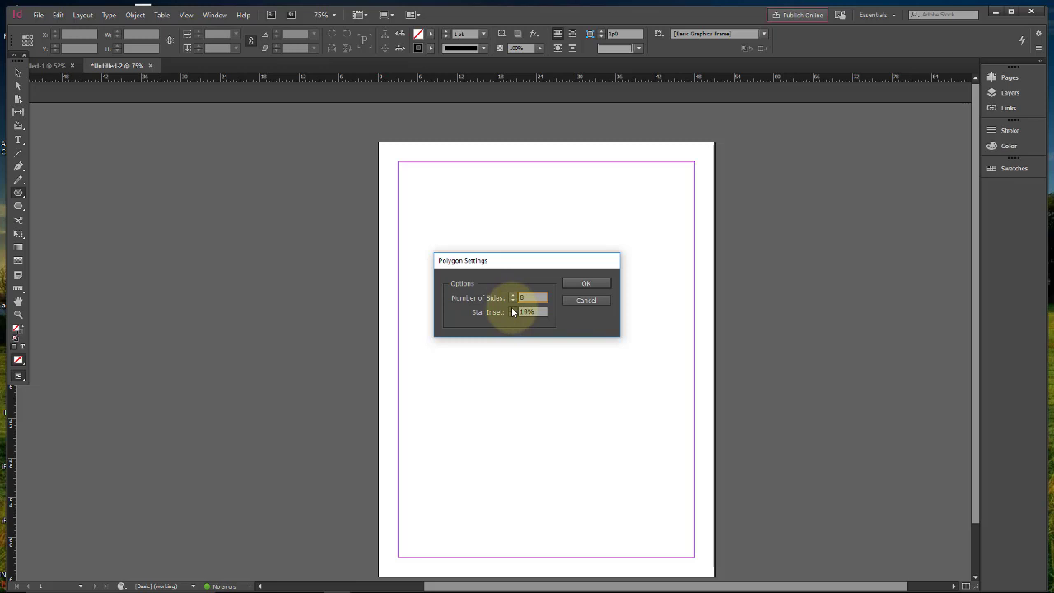
left_click(599, 284)
left_click_drag(477, 250, 647, 419)
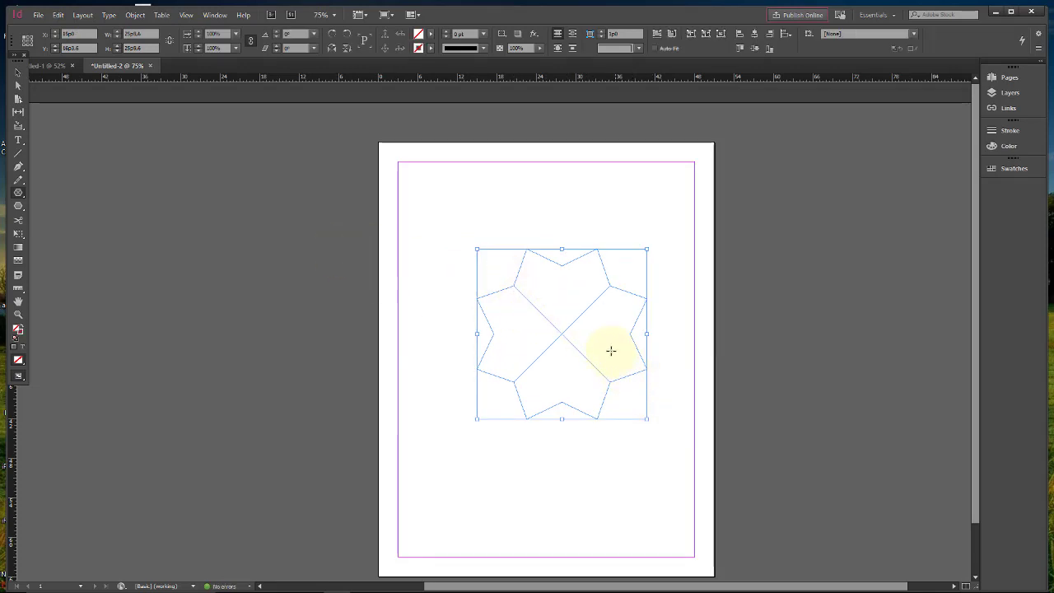
Delete the empty eight-pointed star frame from the page.
left_click(38, 15)
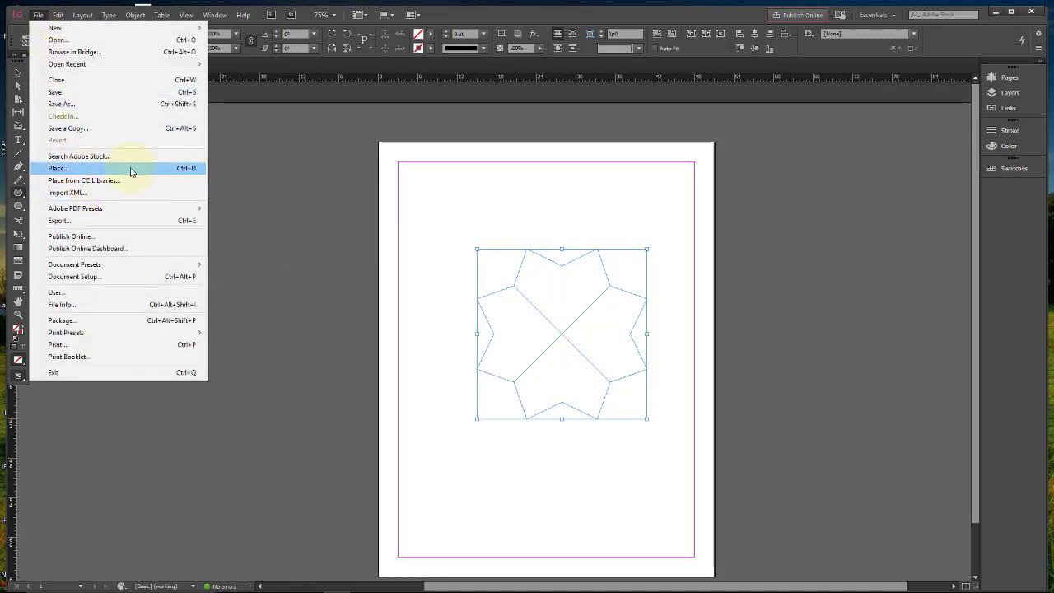
left_click(419, 193)
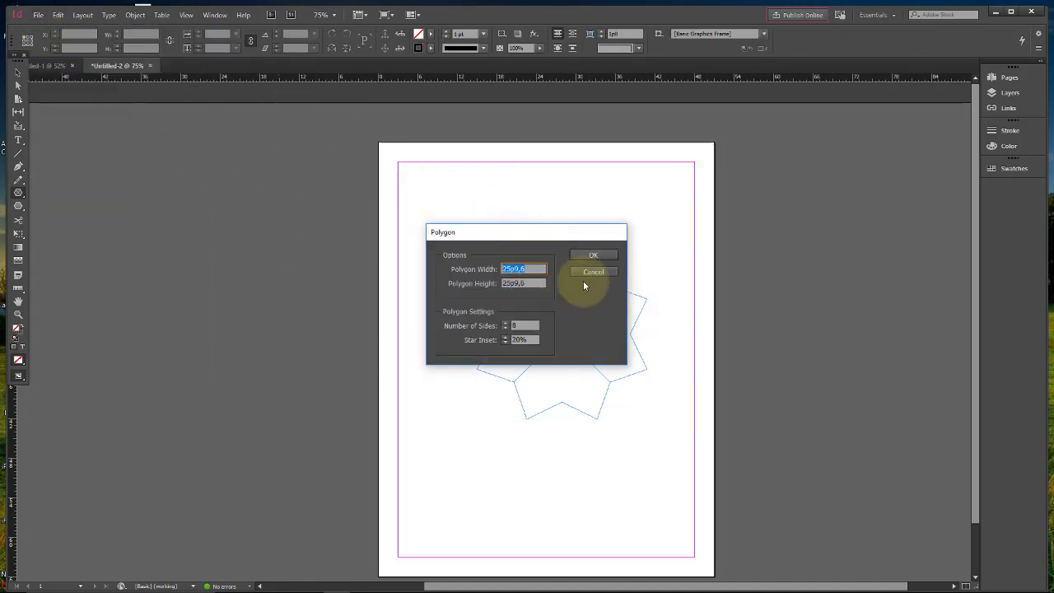
left_click(590, 272)
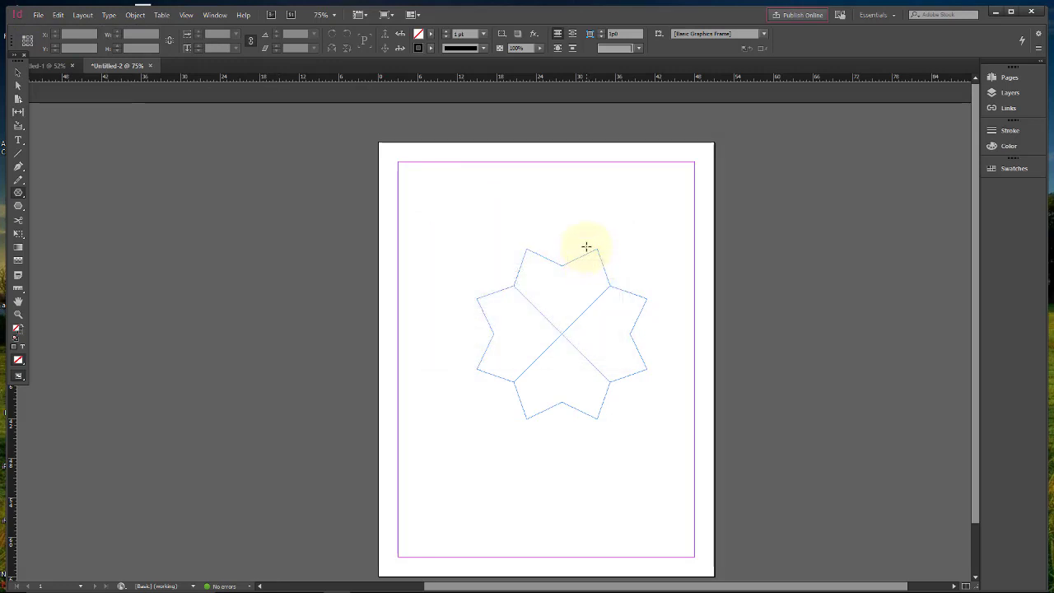
left_click(20, 73)
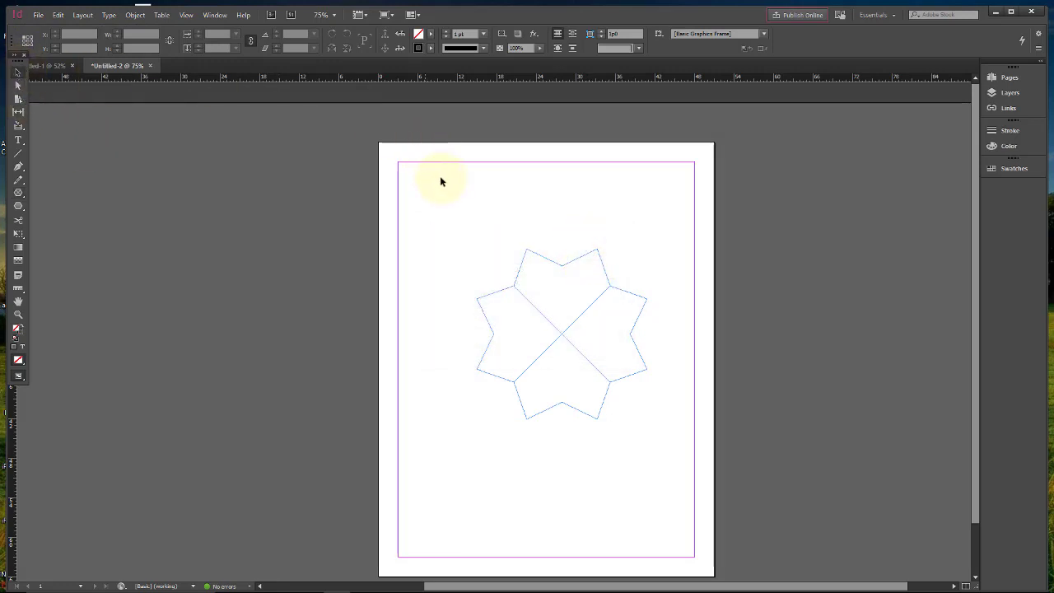
left_click(559, 258)
key("Delete")
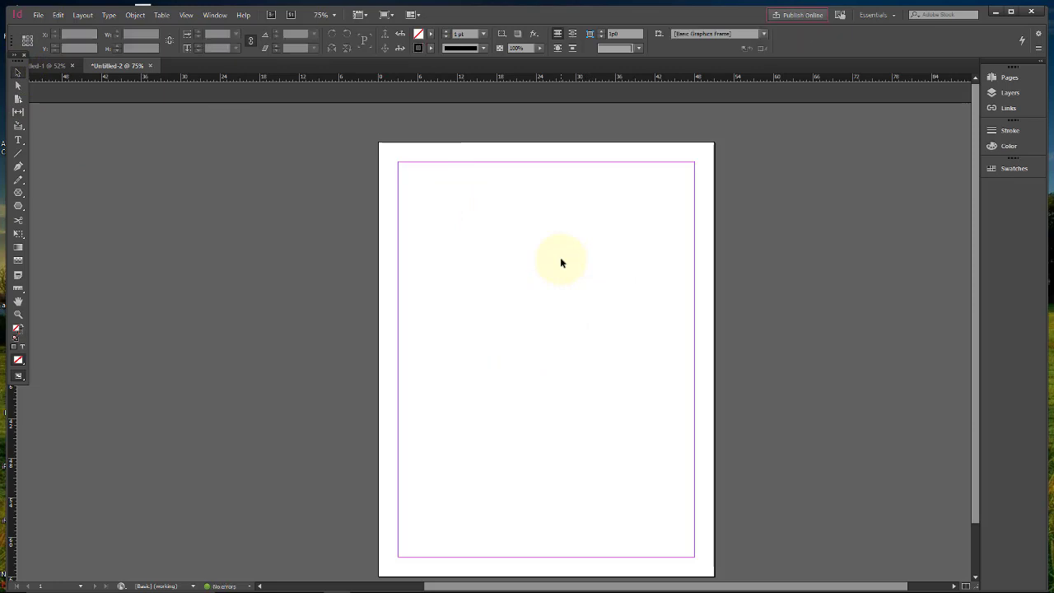
Draw a single column of eight five-pointed star frames along the page's left margin, about 10p1.2 wide by 54p3.6 high overall.
double_click(17, 193)
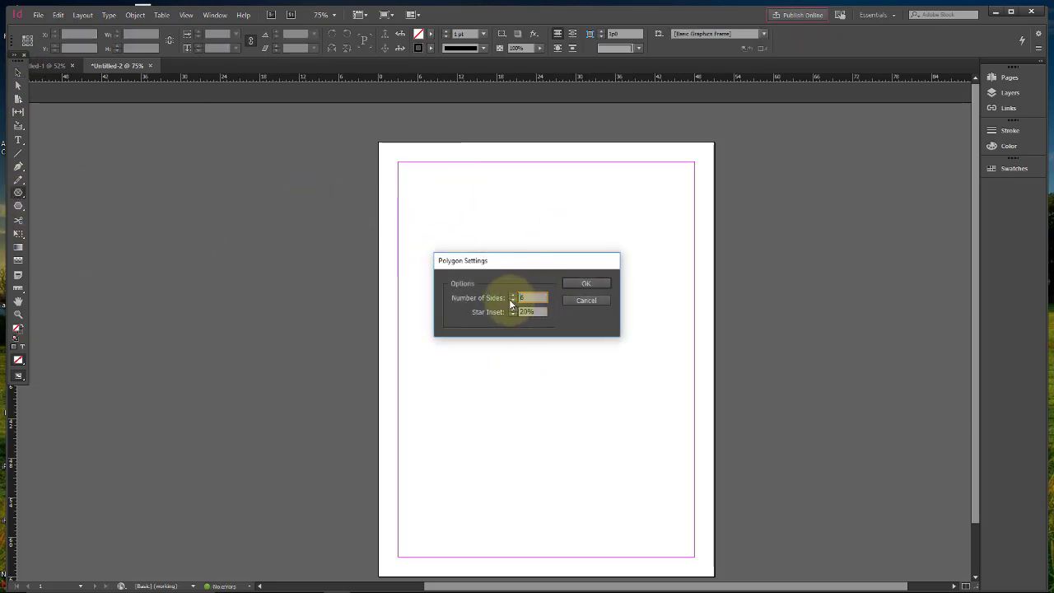
left_click(585, 283)
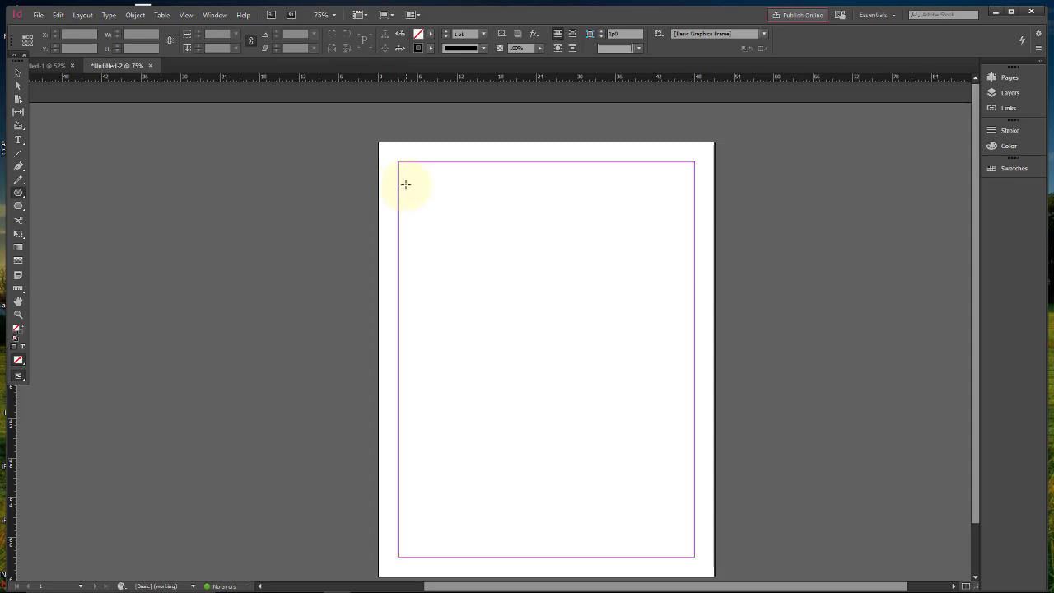
left_click_drag(405, 184, 472, 543)
key("Up")
key("Up")
key("Up")
key("Up")
key("Down")
key("Down")
key("Down")
key("Down")
key("Up")
key("Up")
key("Up")
key("Up")
key("Up")
key("Up")
key("Down")
key("Down")
key("Down")
key("Down")
key("Down")
key("Down")
key("Up")
key("Up")
key("Up")
key("Up")
key("Up")
key("Up")
key("Up")
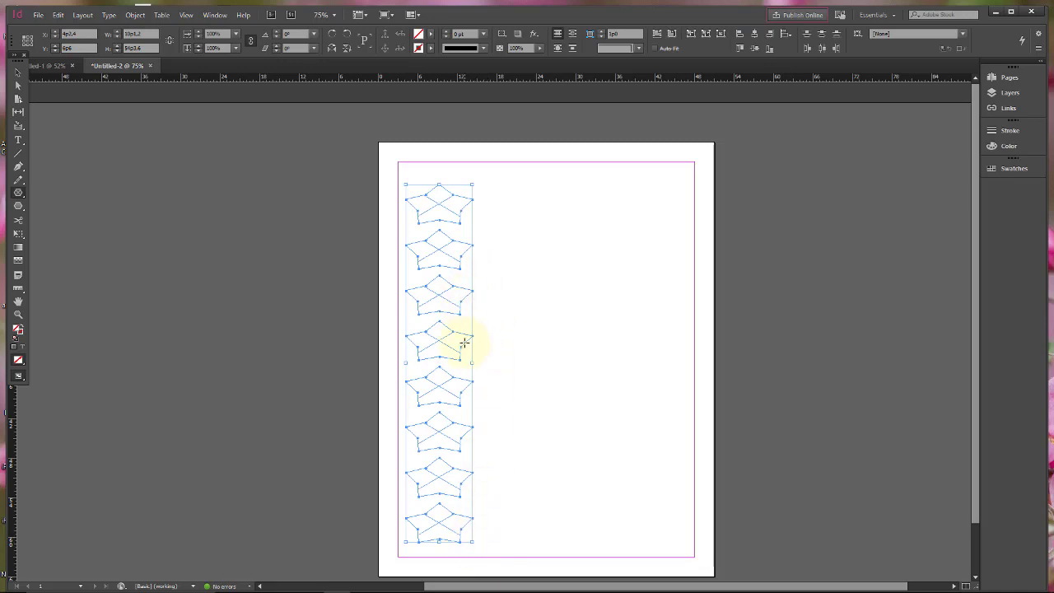
Load 10.jpg, 2133014186.jpg, f_46872.jpg, FOTO PAI E FILHO.png, MAO CELULAR.png, the cake greeting image and the New York skyline image from Pictures for placing.
left_click(38, 15)
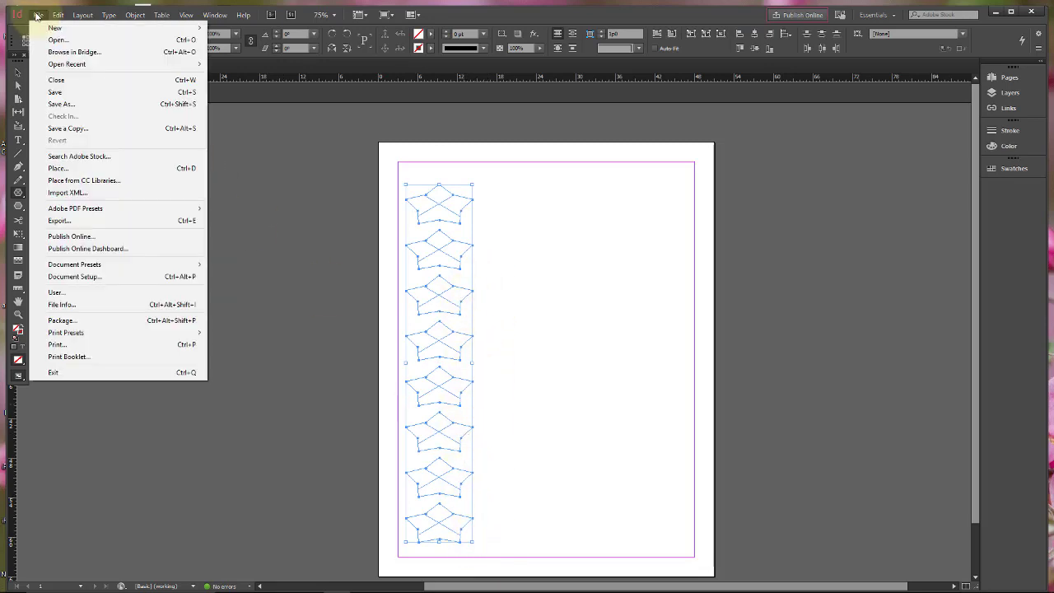
left_click(86, 169)
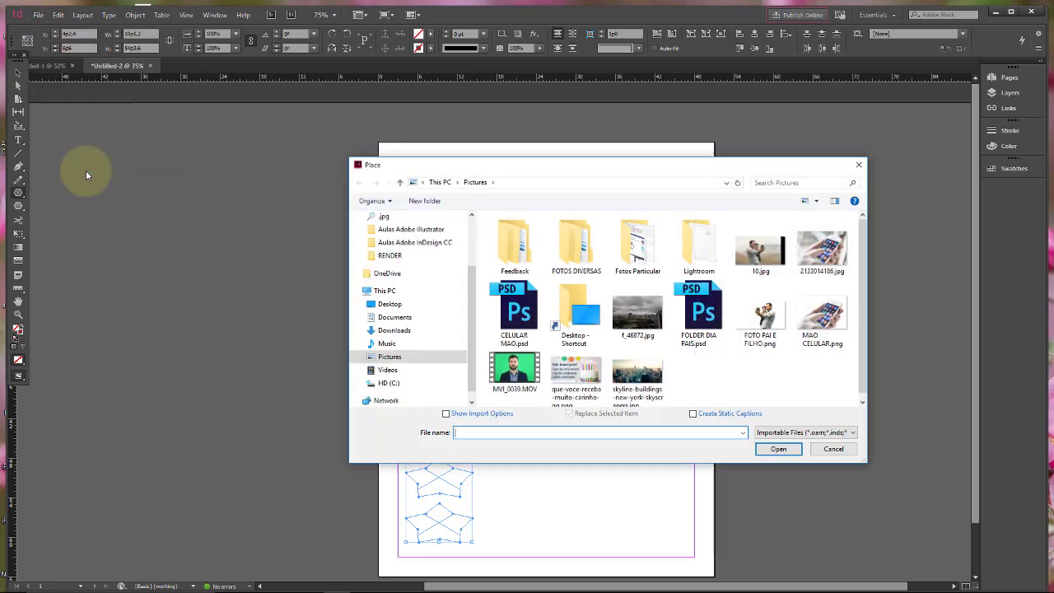
left_click(656, 321)
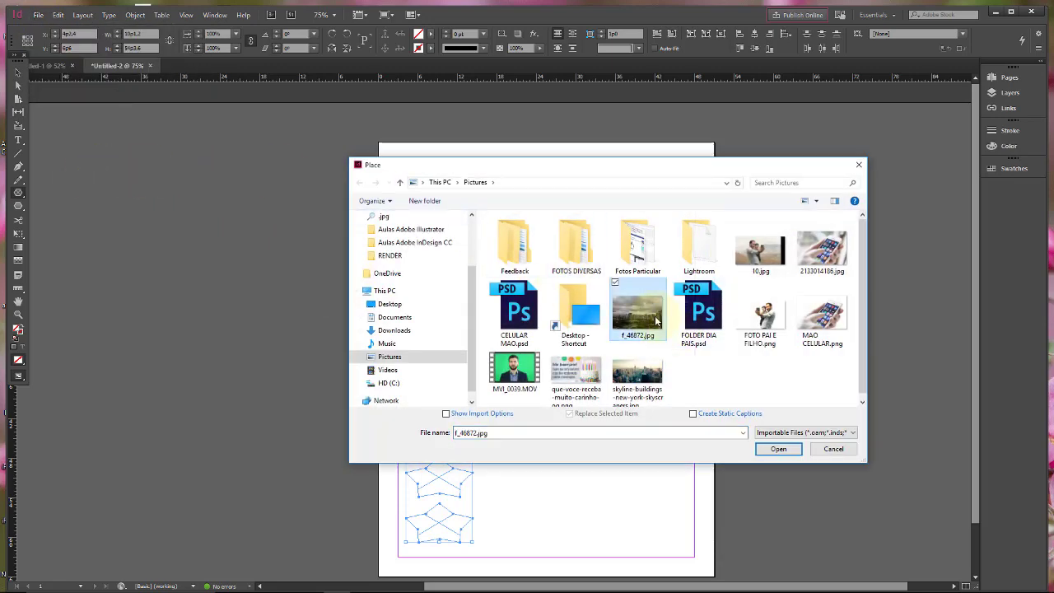
left_click(576, 374, "ctrl")
left_click(636, 375, "ctrl")
left_click(774, 317, "ctrl")
left_click(822, 313, "ctrl")
left_click(821, 247, "ctrl")
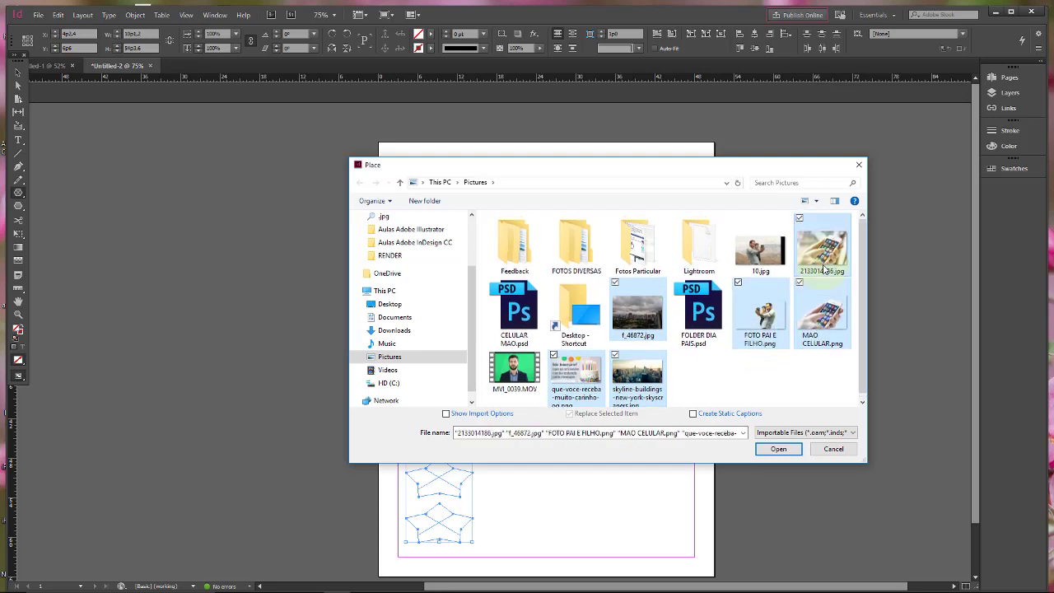
left_click(768, 253, "ctrl")
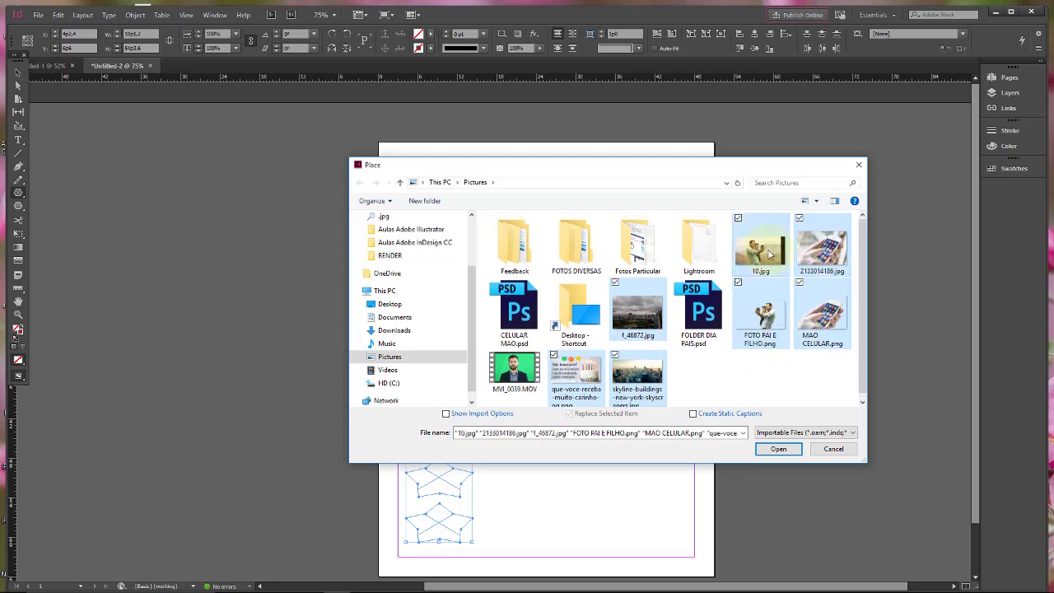
left_click(782, 452)
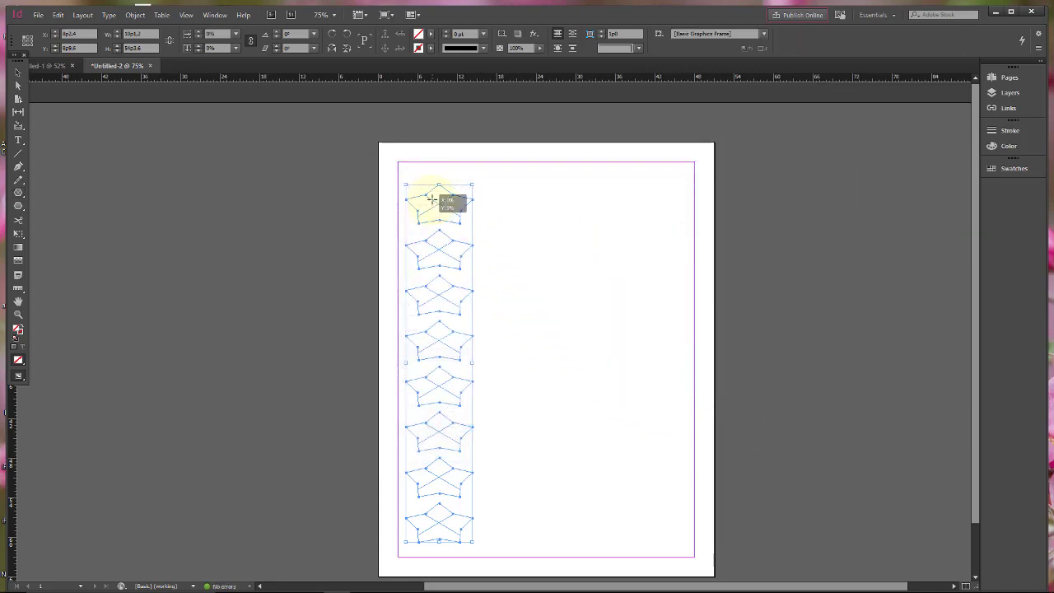
Place the seven loaded images into the first five stars, then the eighth and the seventh, leaving the sixth star empty.
left_click(432, 199)
left_click(437, 251)
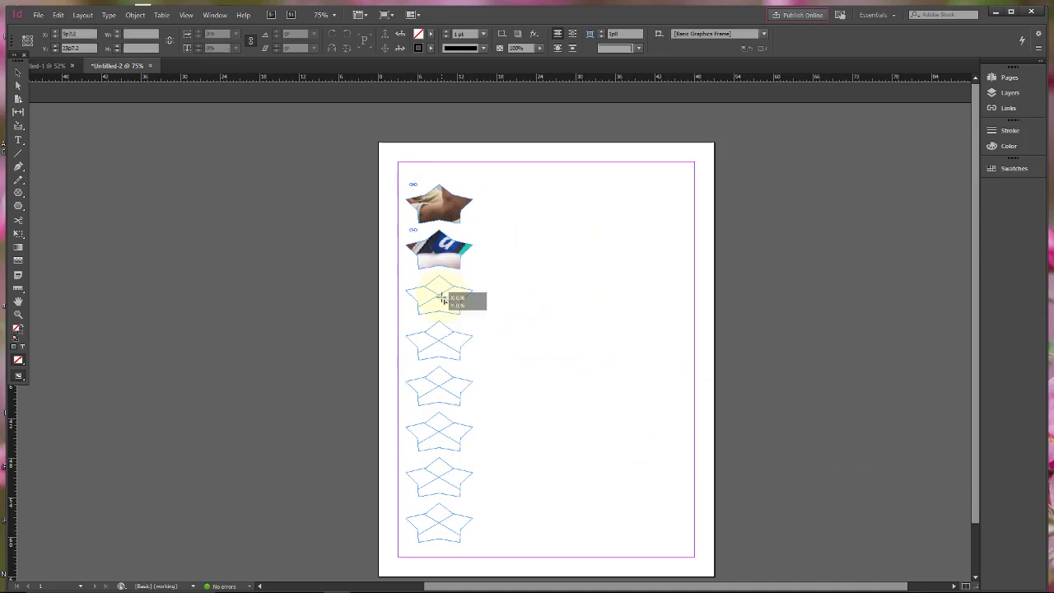
left_click(442, 299)
left_click(442, 344)
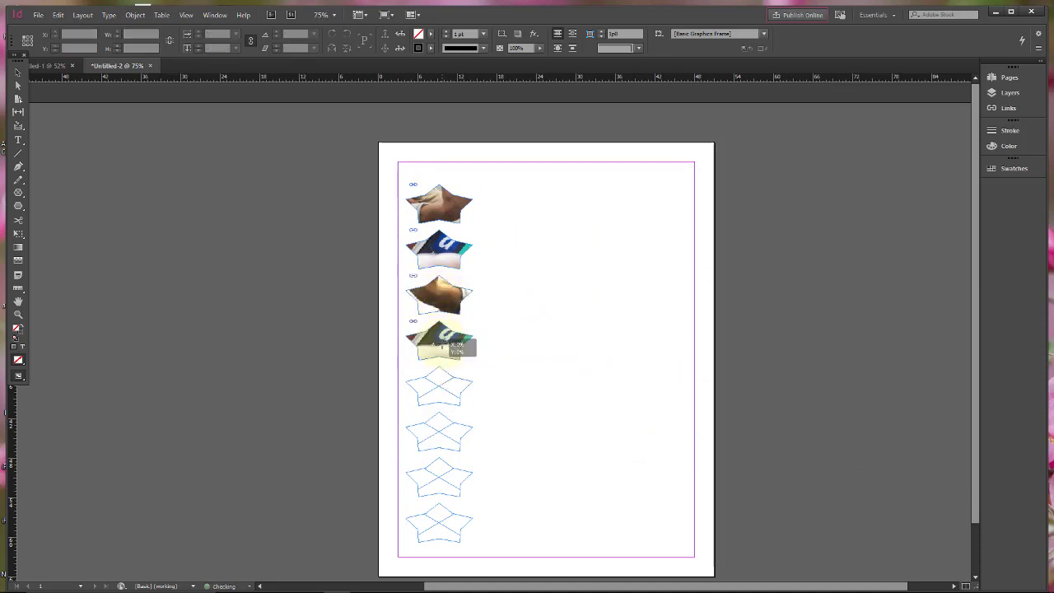
left_click(442, 388)
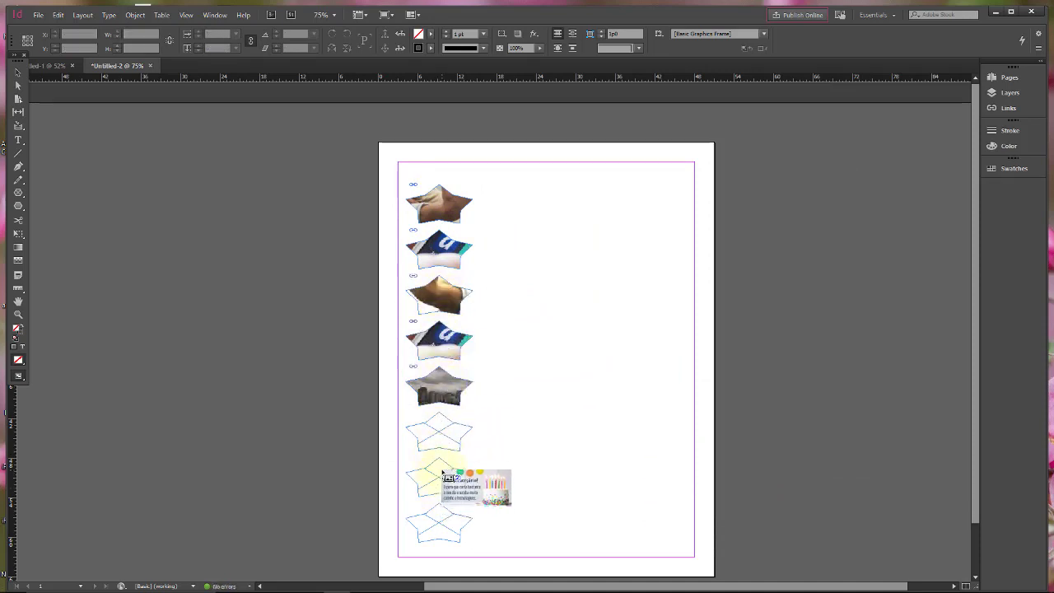
left_click(448, 525)
left_click(447, 482)
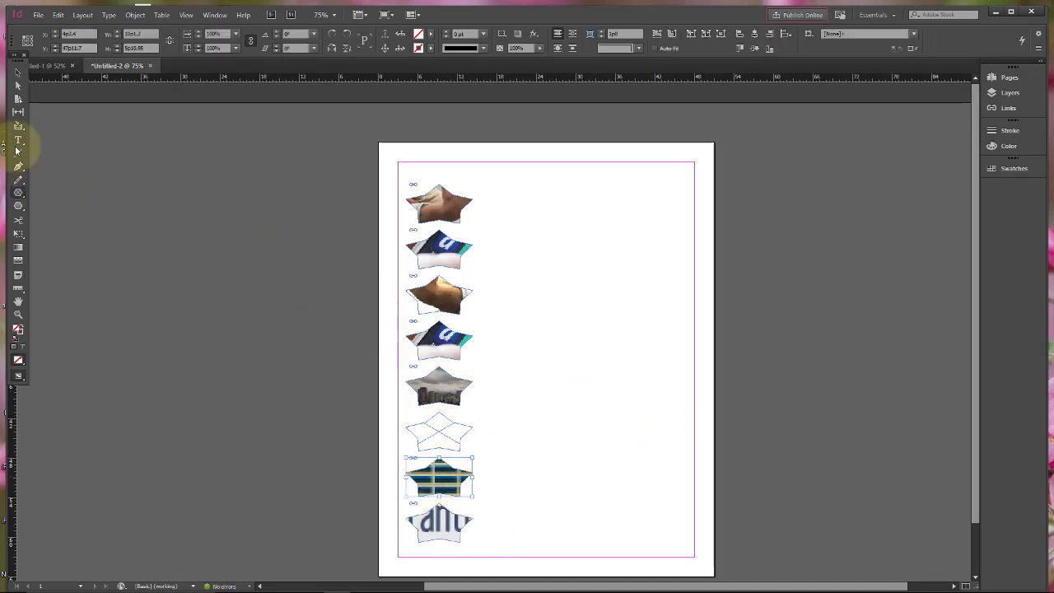
Delete the empty sixth star frame from the column.
left_click(18, 73)
left_click(240, 218)
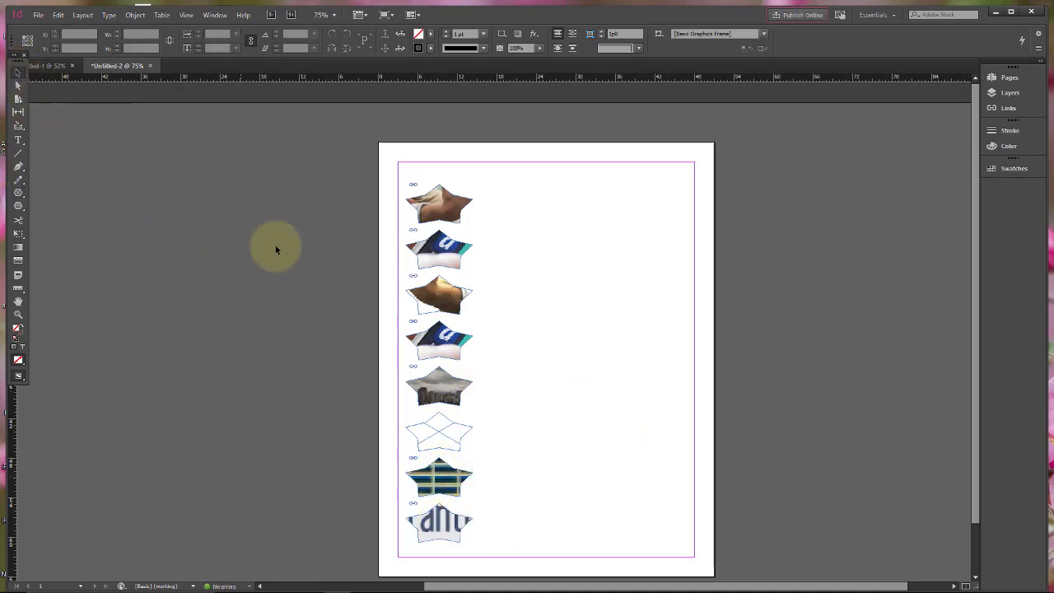
left_click(438, 434)
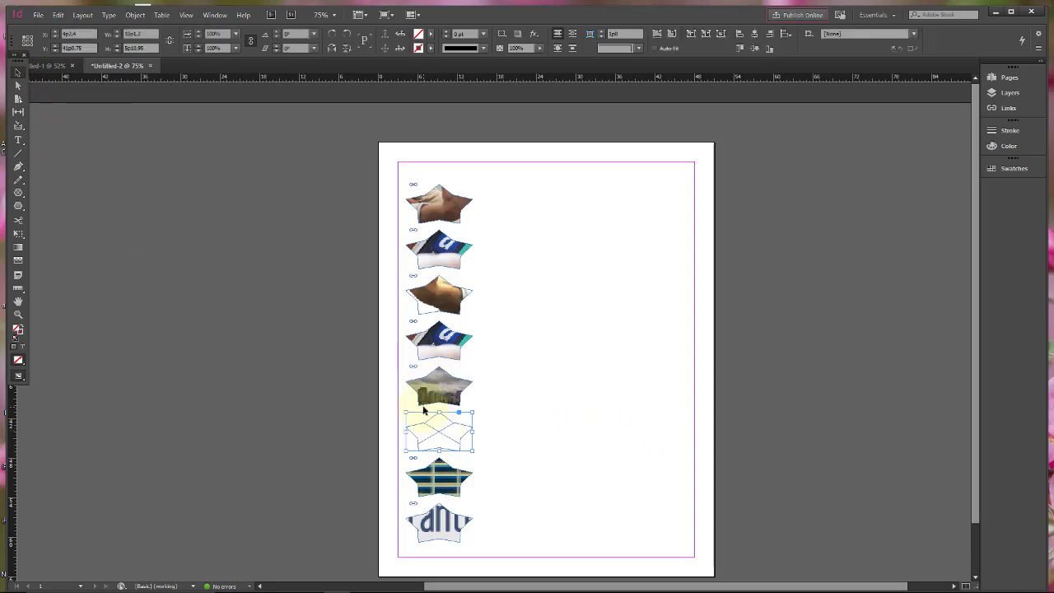
key("Delete")
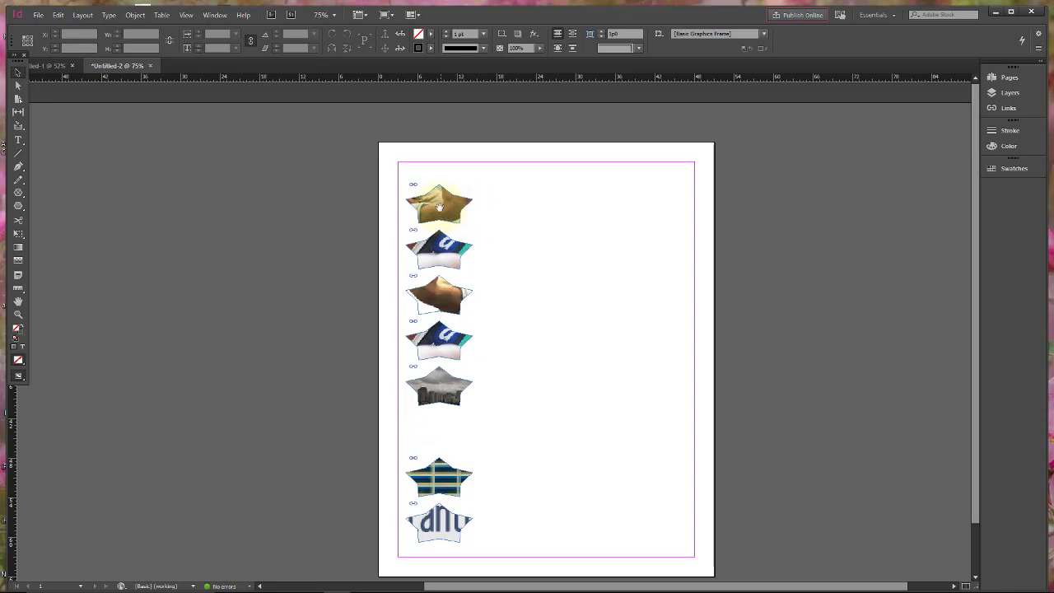
Nudge the top star frame slightly left and check the full extents of the images inside the top two stars.
left_click(462, 206)
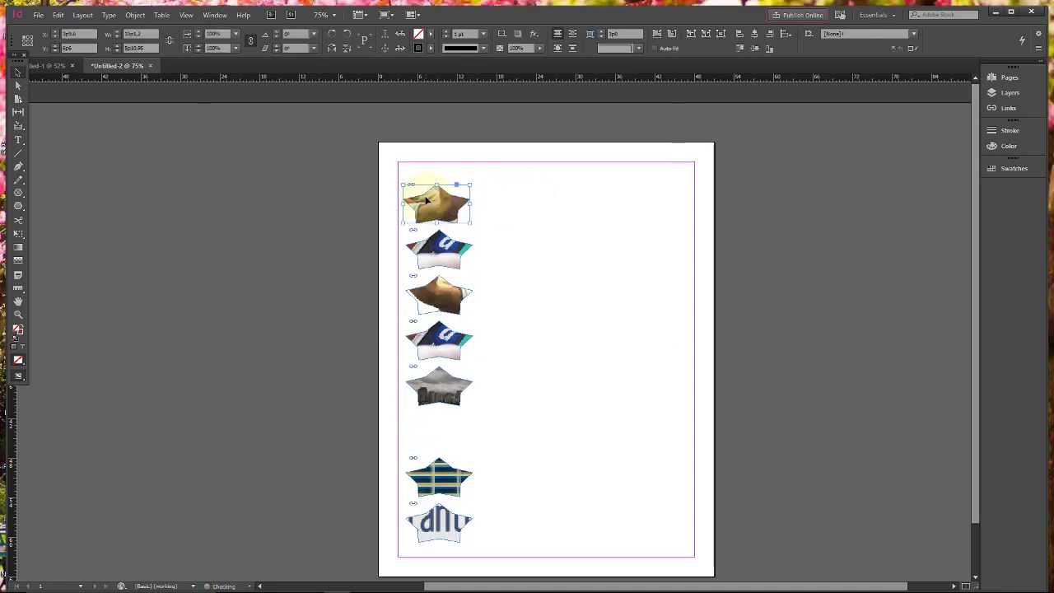
double_click(462, 202)
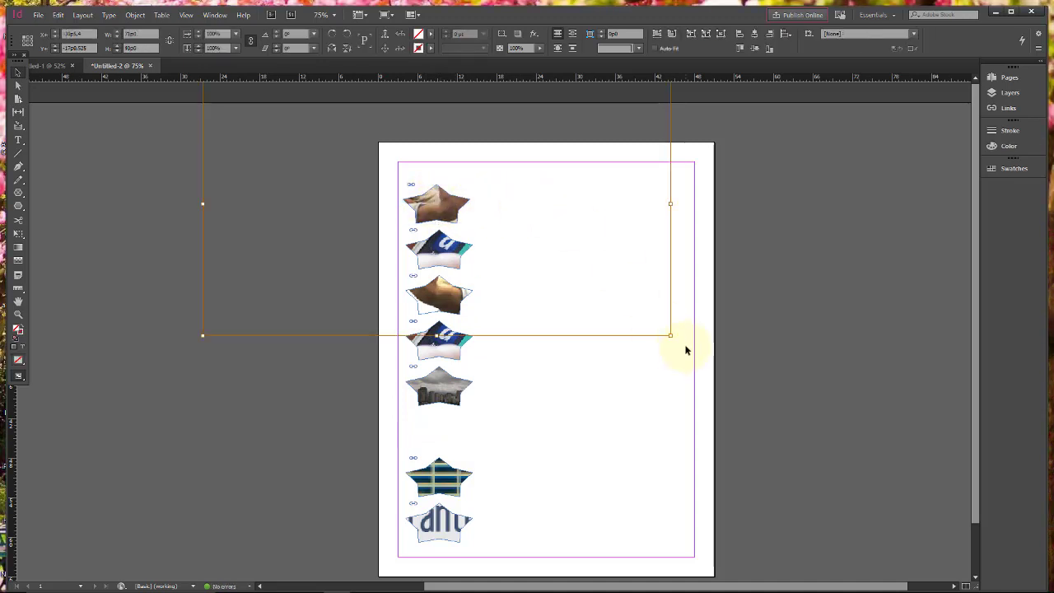
left_click(555, 349)
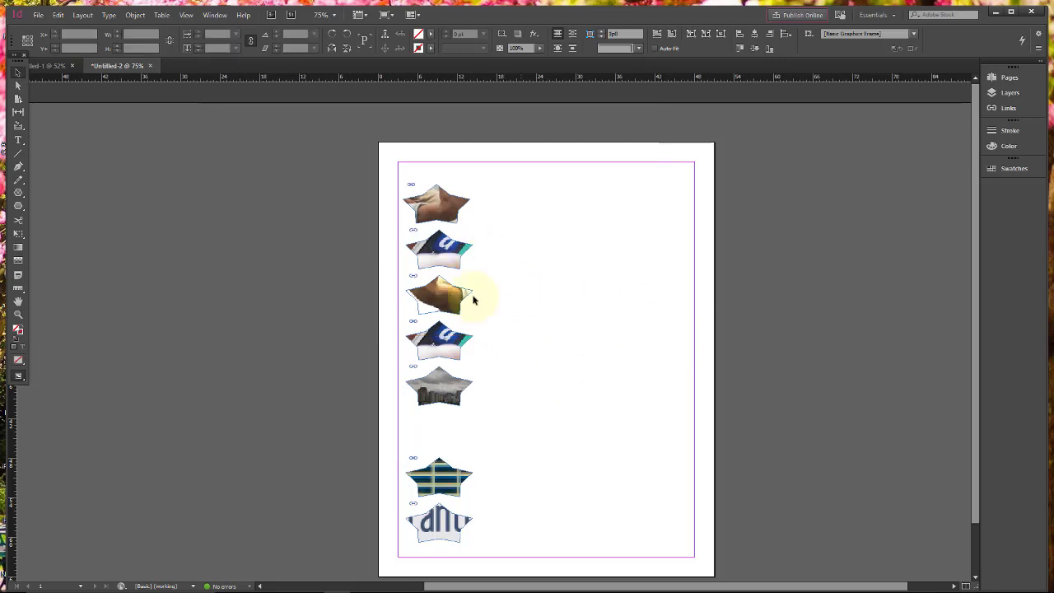
left_click(439, 248)
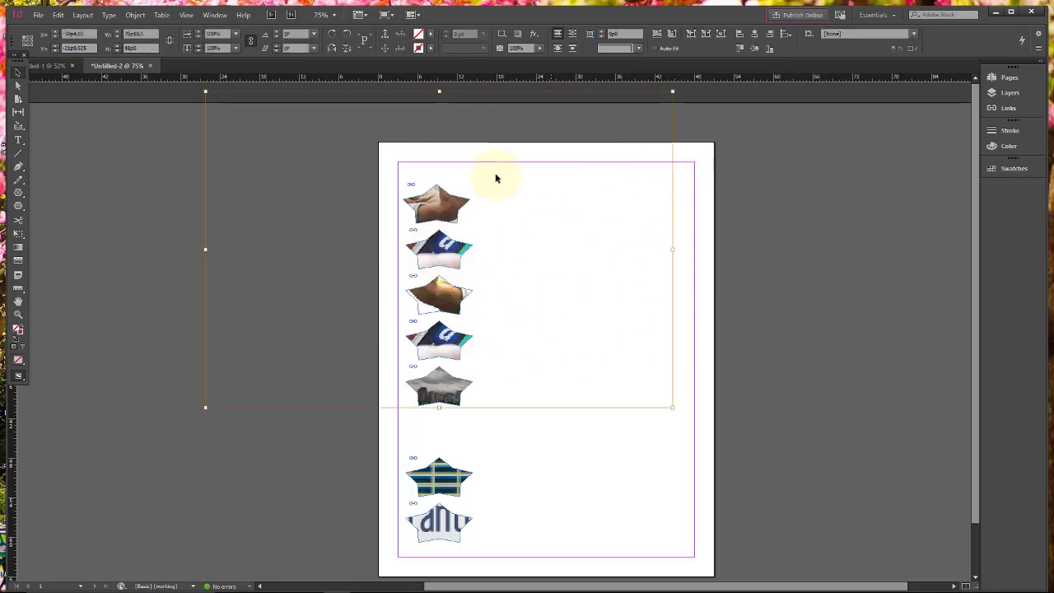
left_click(583, 520)
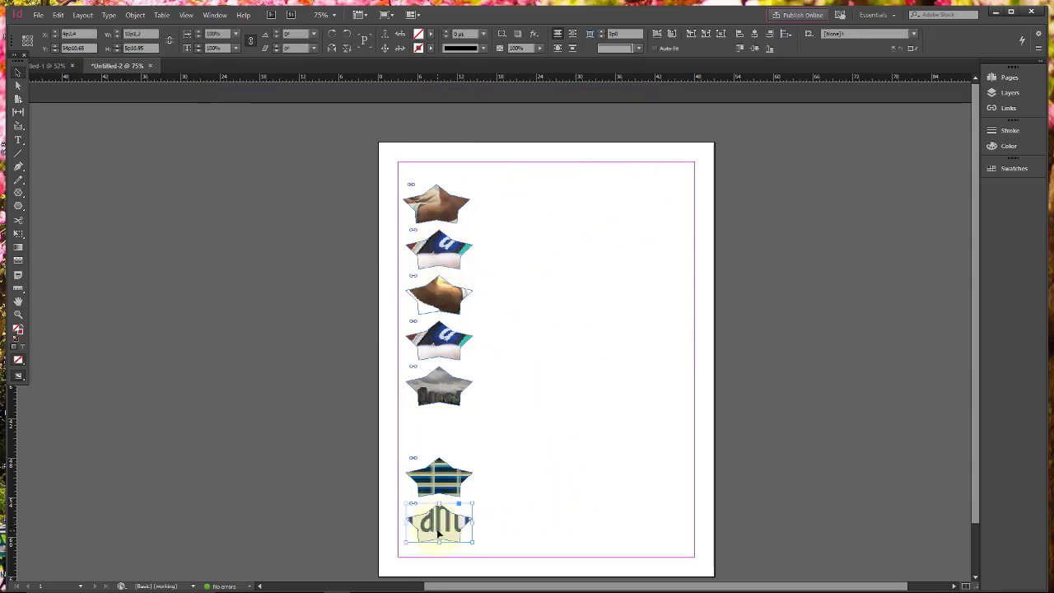
Scale the cake greeting image in the bottom star down to about 24% and reposition it so the candles fill the star.
left_click(437, 527)
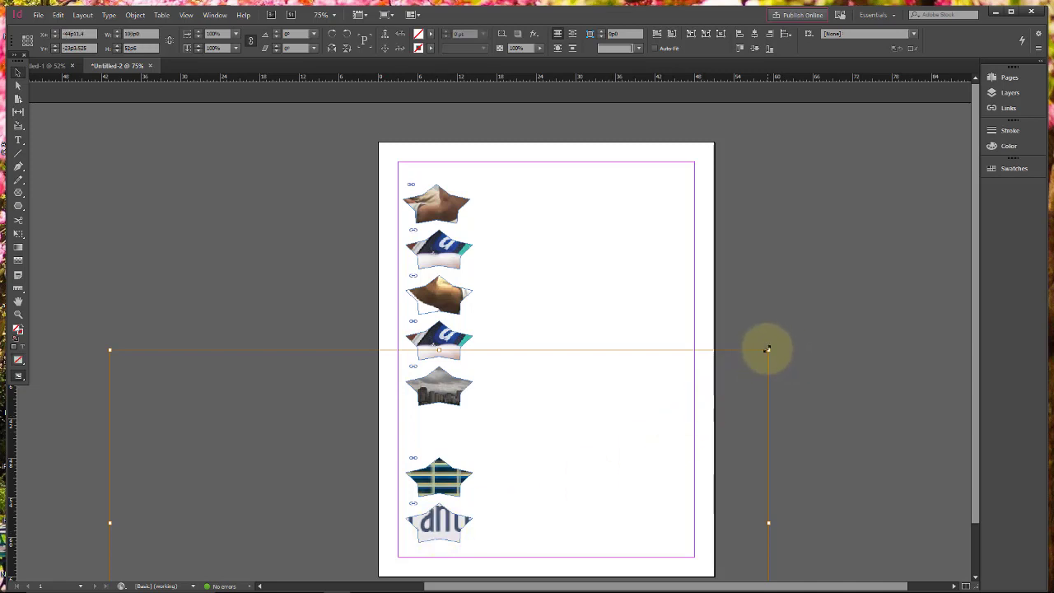
left_click_drag(767, 349, 488, 497)
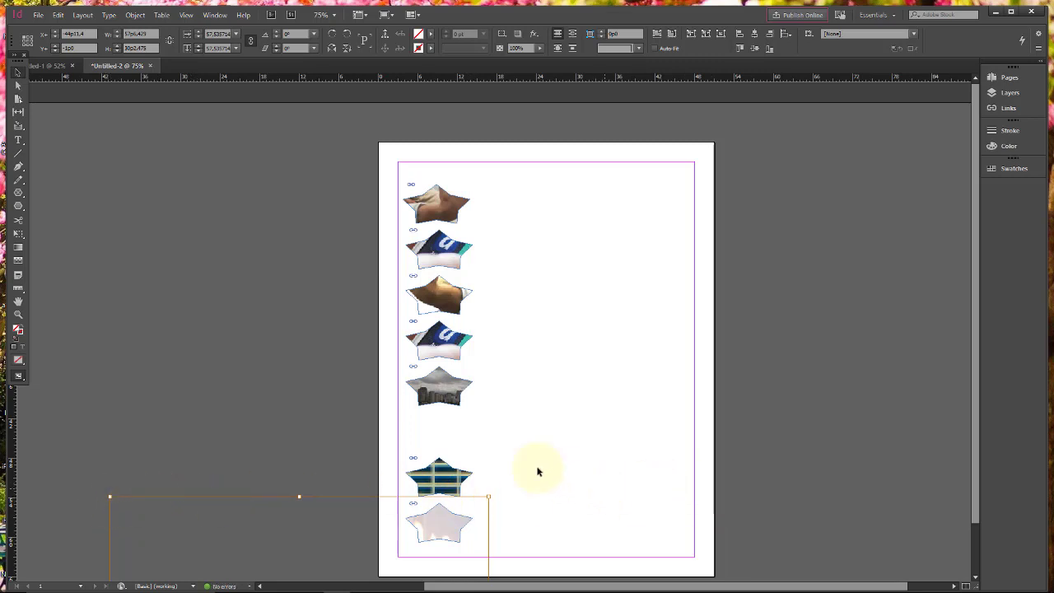
left_click_drag(536, 471, 568, 235)
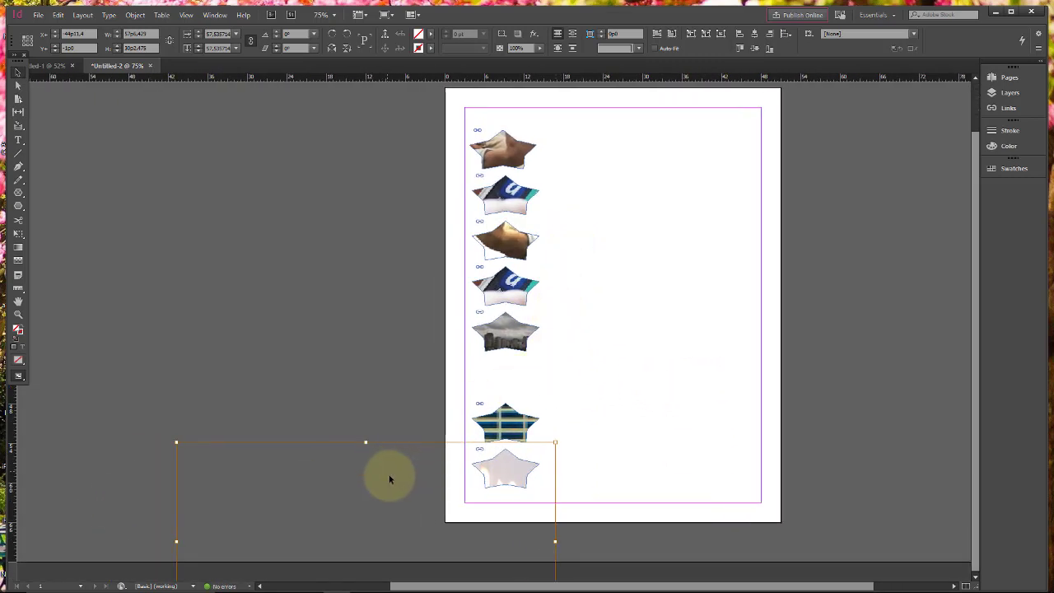
left_click_drag(502, 479, 632, 370)
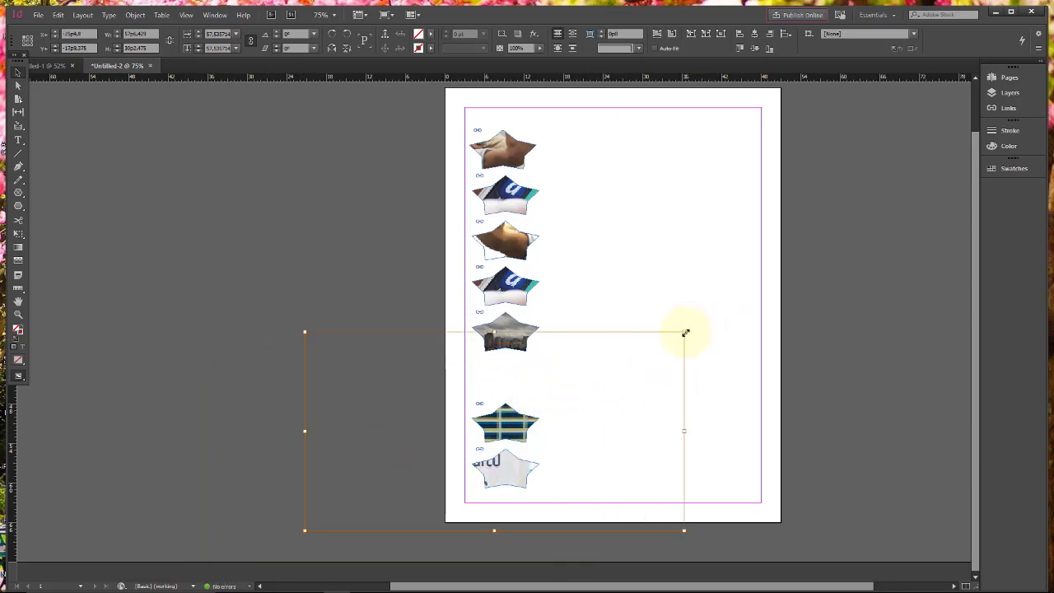
left_click_drag(685, 332, 542, 455)
left_click_drag(304, 405, 414, 449)
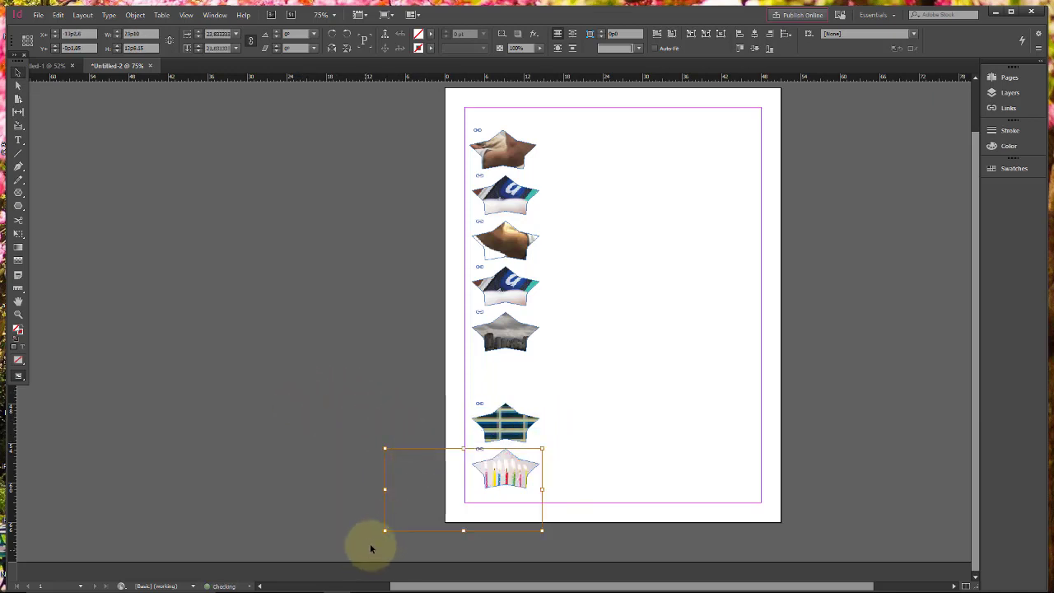
left_click(614, 464)
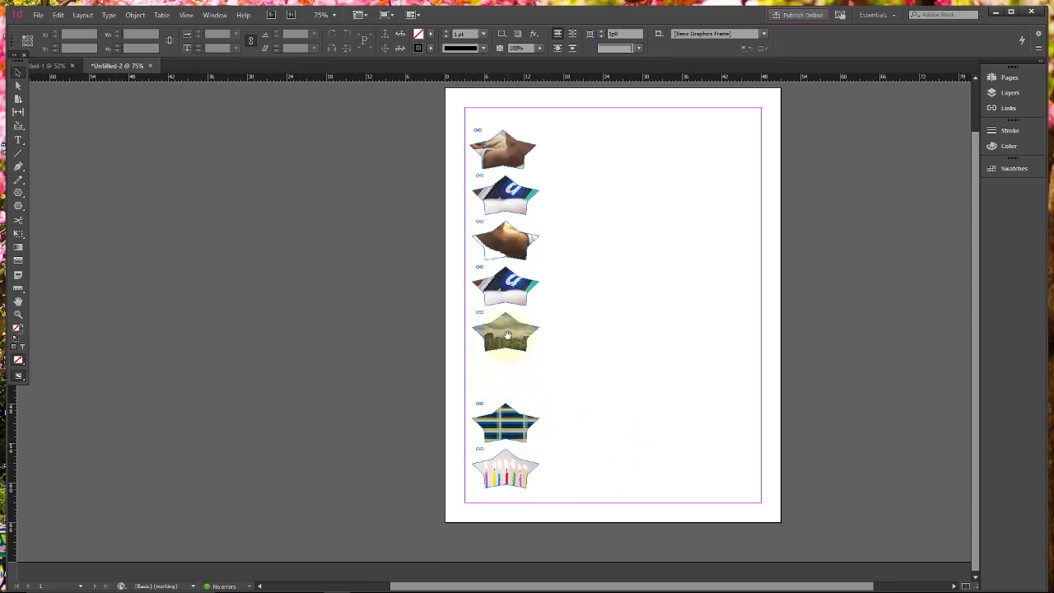
Shrink the grey city image inside the fifth star so it fits the star more closely.
left_click(508, 334)
left_click(624, 333)
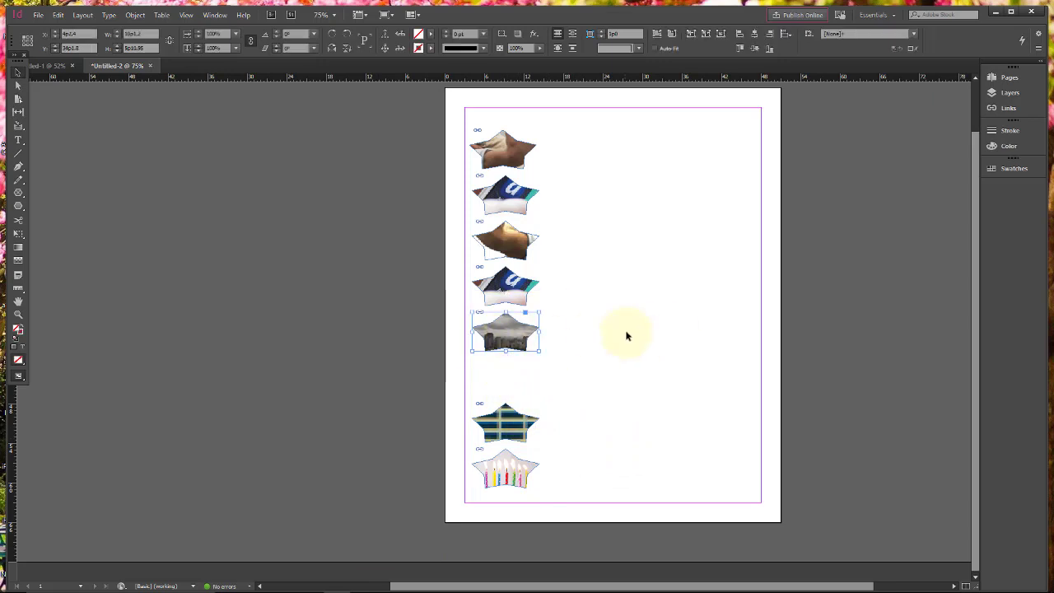
left_click(510, 332)
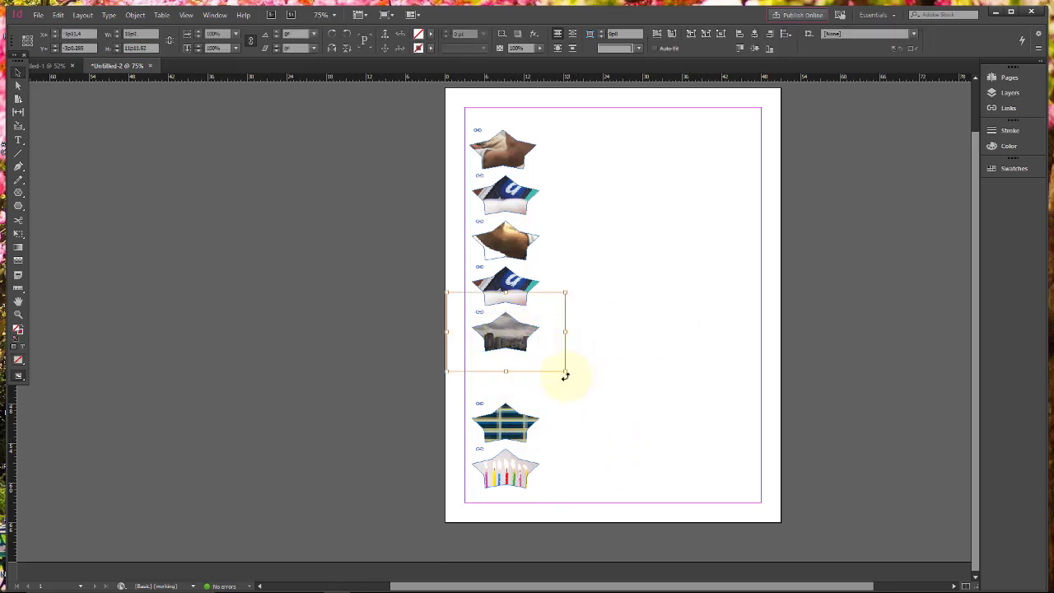
left_click_drag(562, 372, 541, 358)
left_click_drag(447, 294, 457, 301)
Delete all the image-filled star frames from the page.
left_click(391, 502)
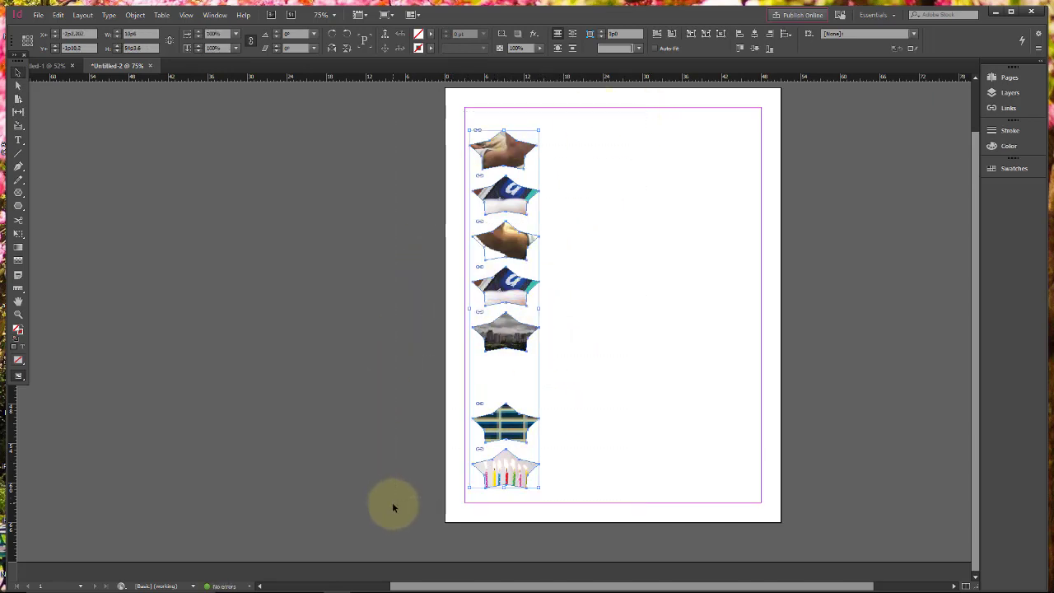
key("ctrl+a")
key("Delete")
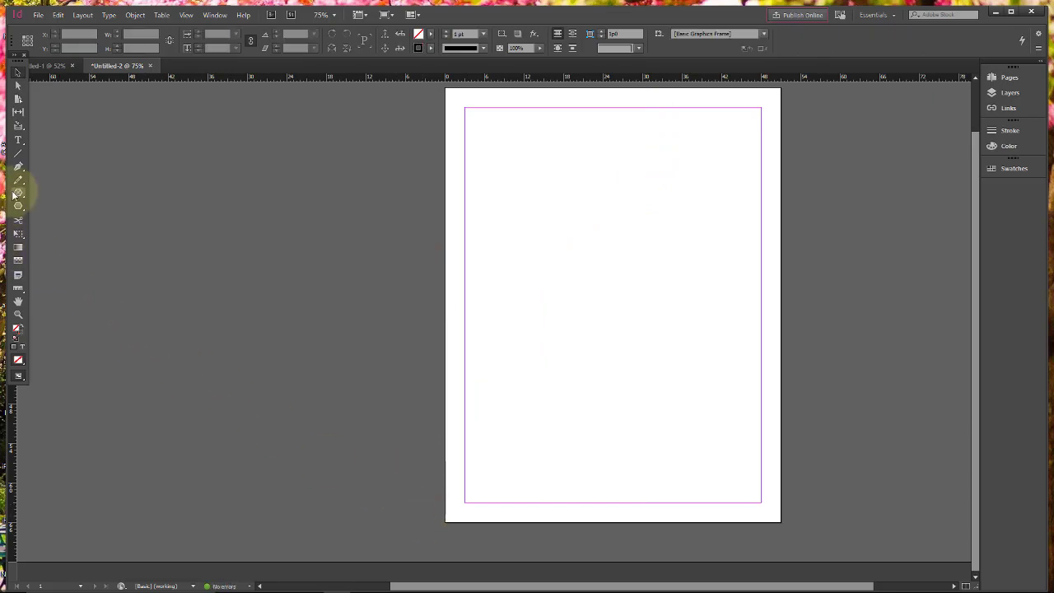
Draw four circular ellipse frames: about 12p2 wide at the page's upper left and lower right, 13p8 at middle left, 16p7 at upper right.
left_click_drag(13, 195, 47, 205)
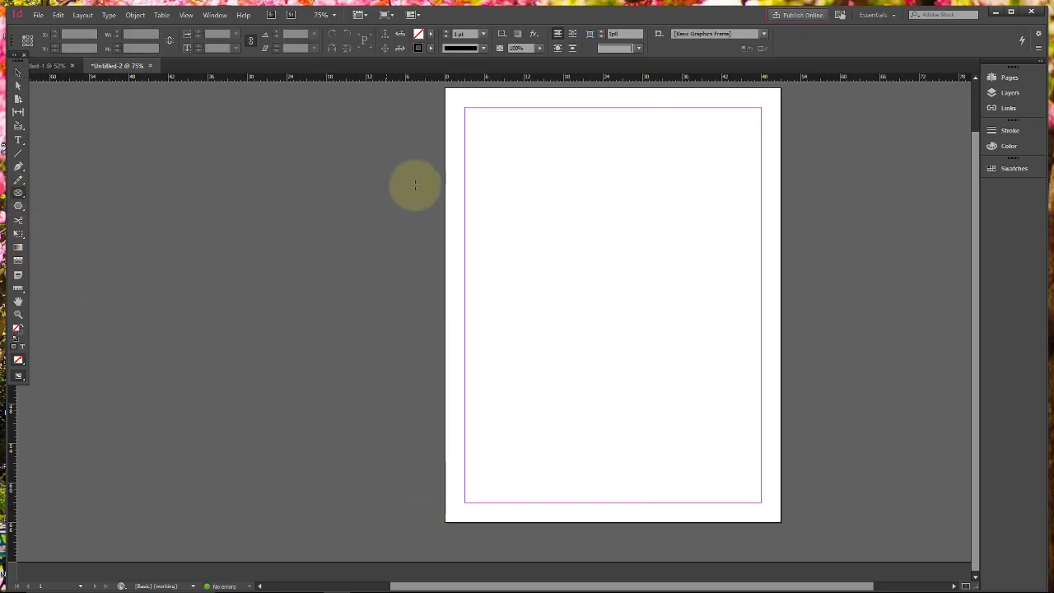
left_click_drag(483, 141, 556, 227)
left_click_drag(677, 379, 758, 470)
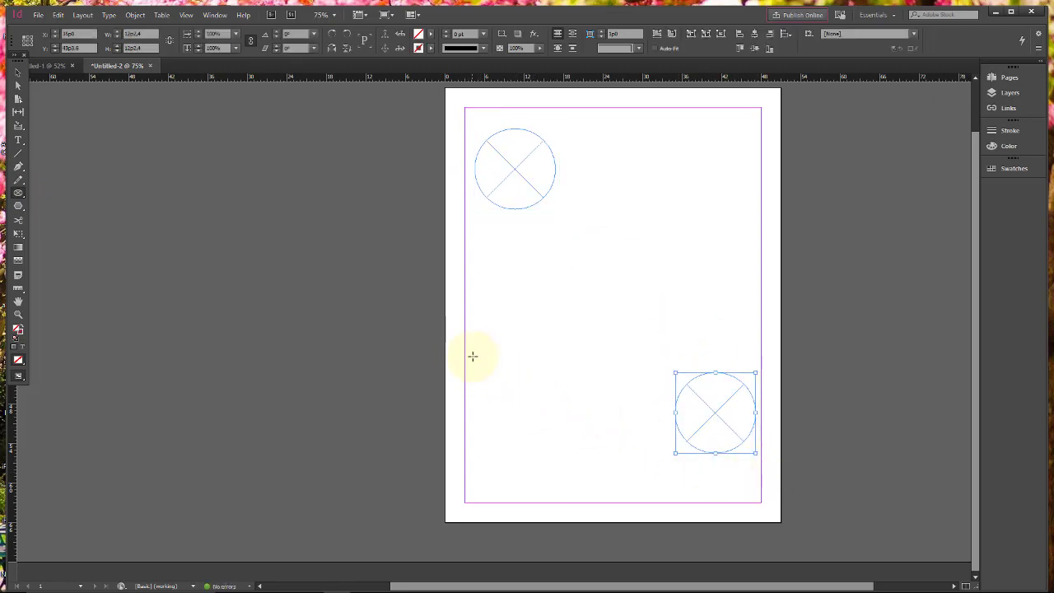
left_click_drag(473, 298, 563, 390)
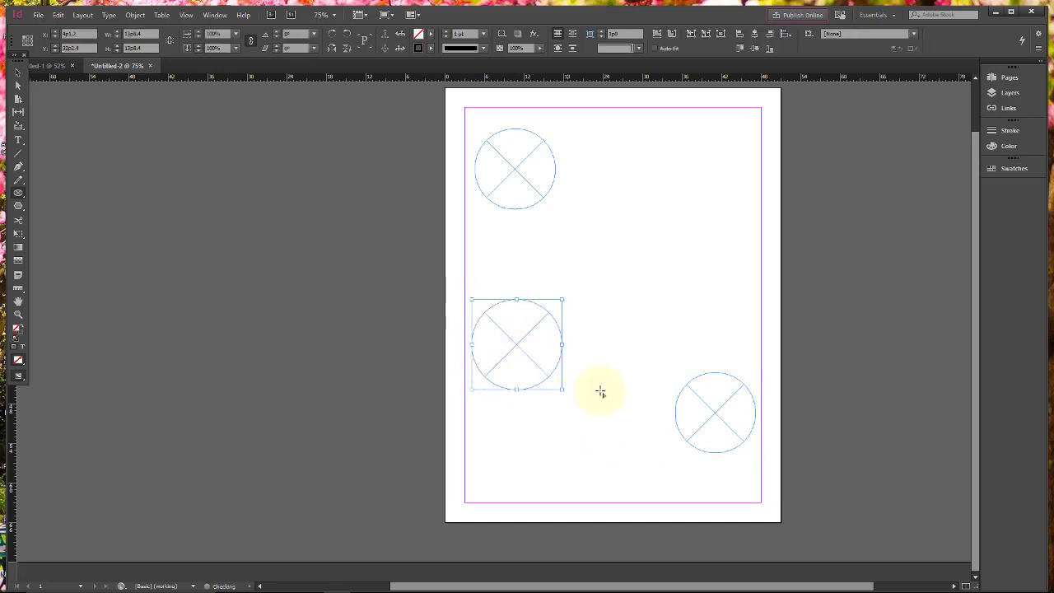
left_click_drag(678, 190, 699, 200)
left_click_drag(765, 268, 764, 267)
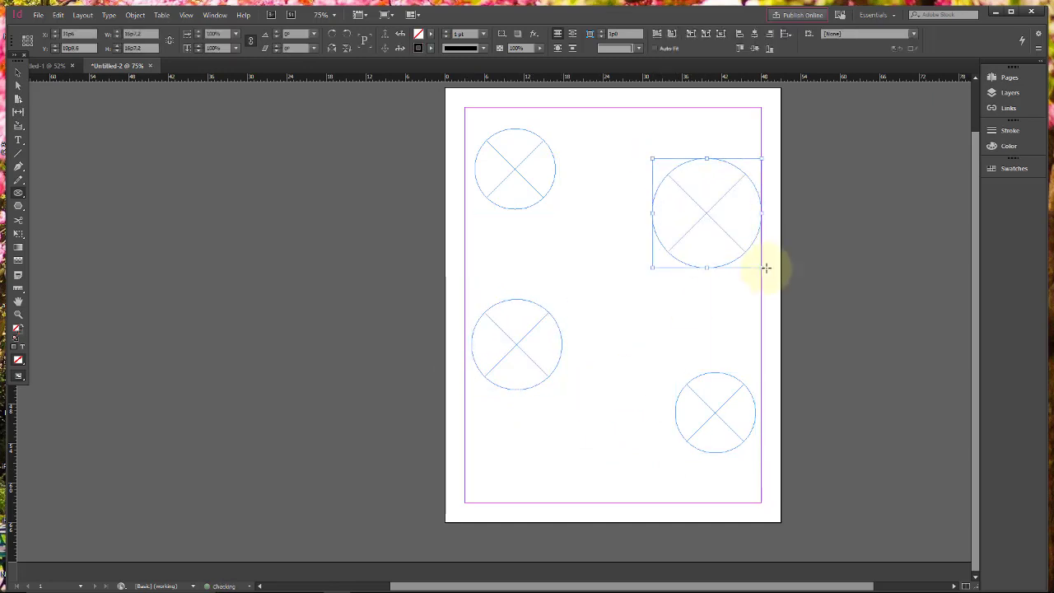
left_click(17, 74)
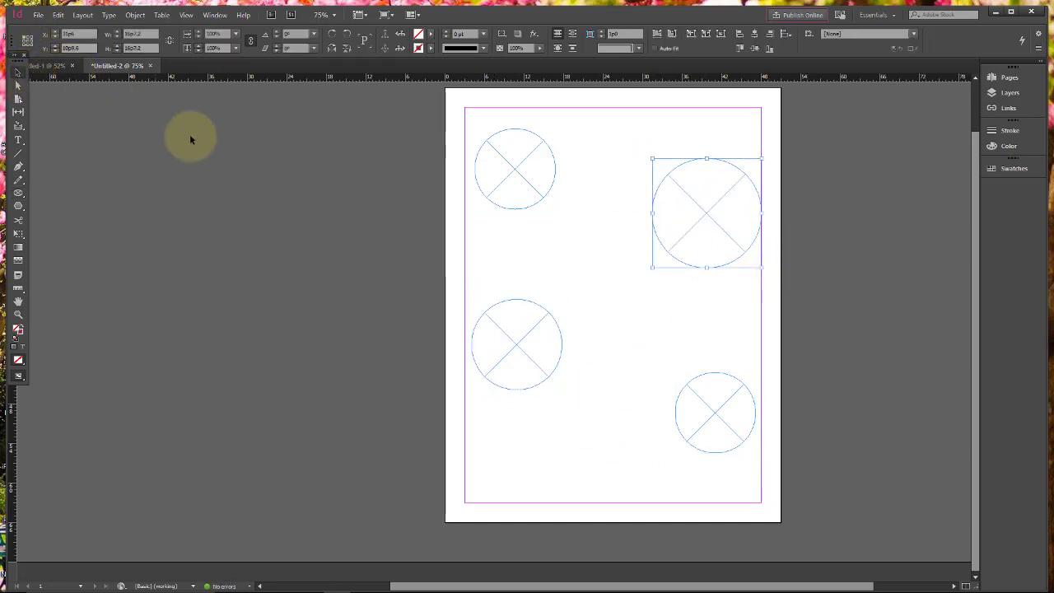
left_click(190, 135)
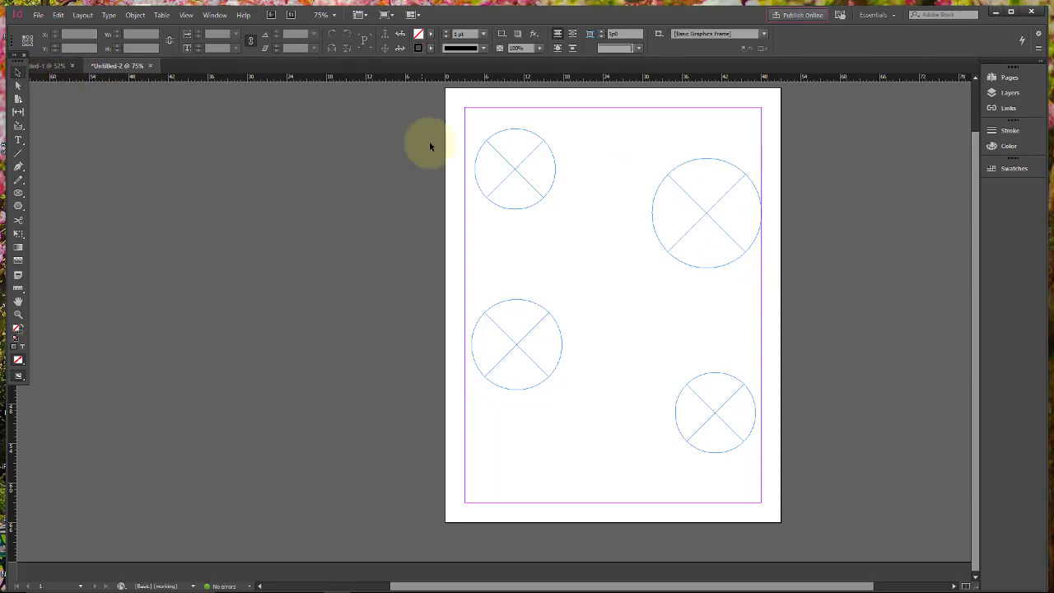
Load 10.jpg, 2133014186.jpg, f_46872.jpg, the cake greeting image and the New York skyline image from Pictures for placing.
left_click(38, 14)
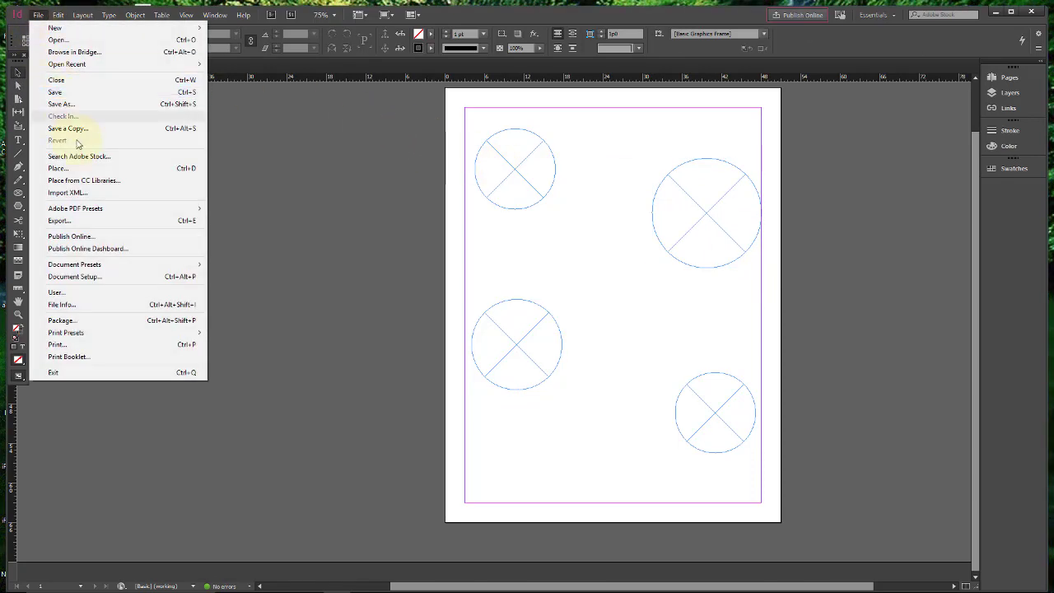
left_click(99, 168)
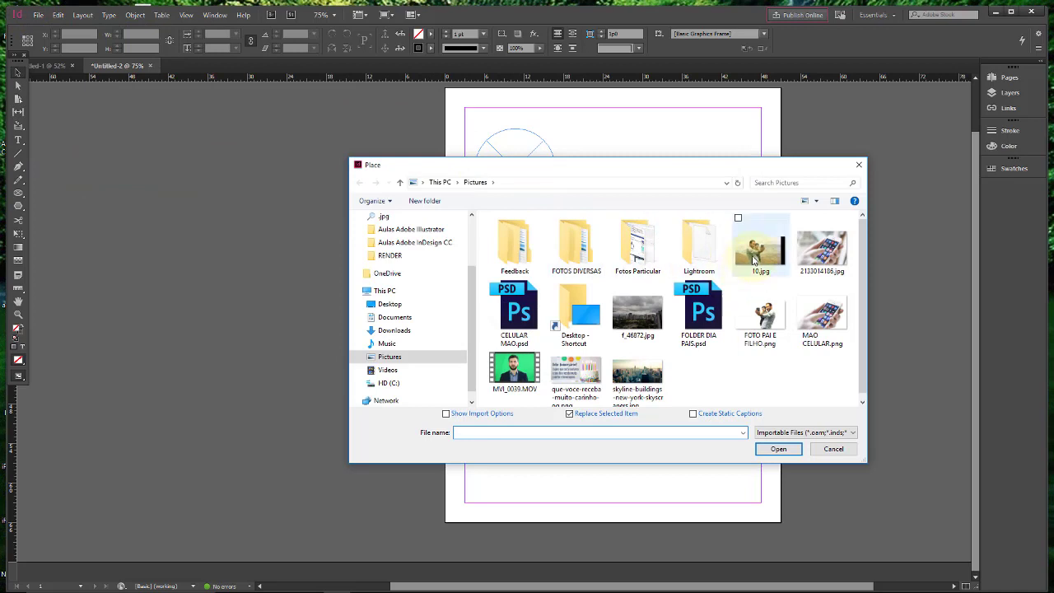
left_click(759, 247)
left_click(834, 262, "ctrl")
left_click(637, 313, "ctrl")
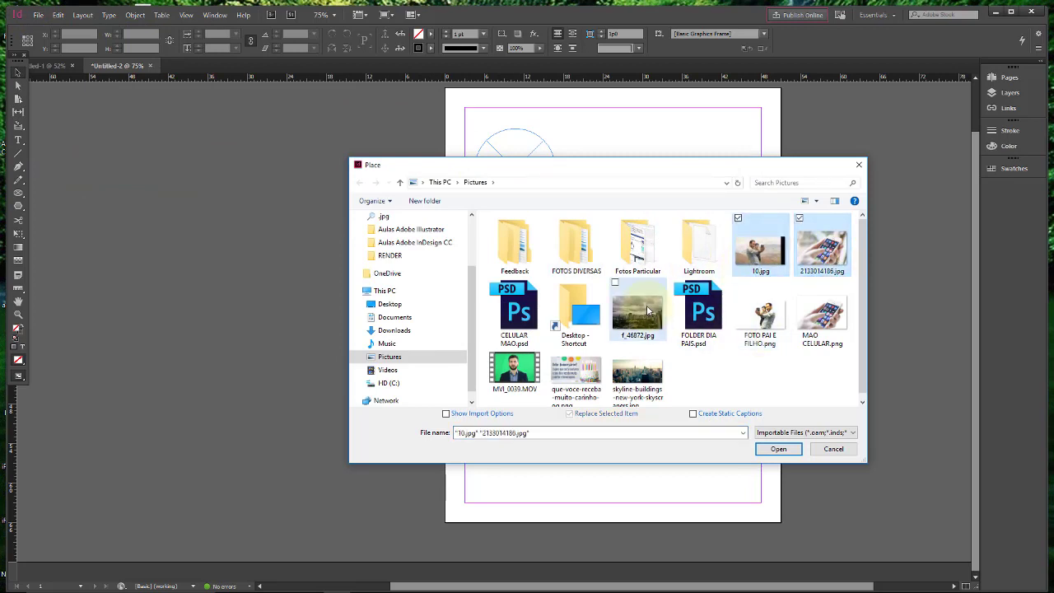
left_click(637, 375, "ctrl")
left_click(778, 448)
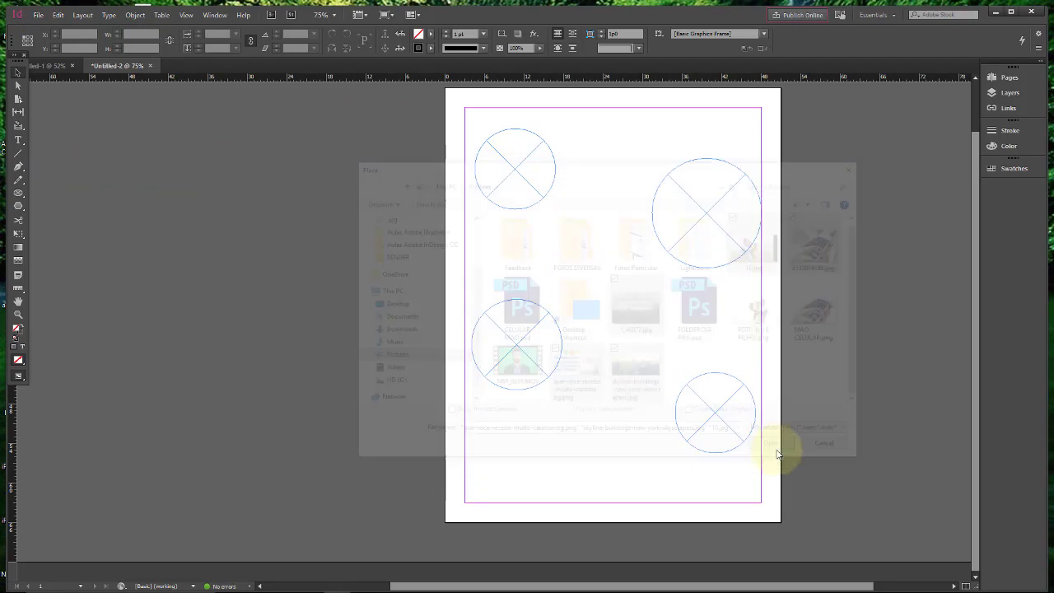
Place the first four loaded images into the circles, going upper left, upper right, lower right and middle left.
left_click(531, 175)
left_click(696, 220)
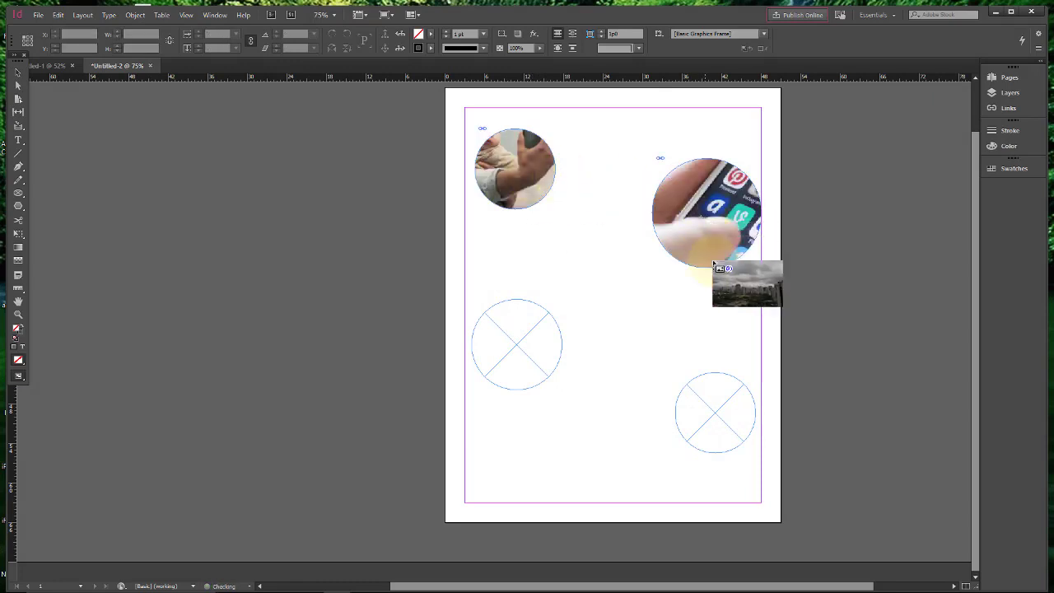
left_click(713, 406)
left_click(550, 362)
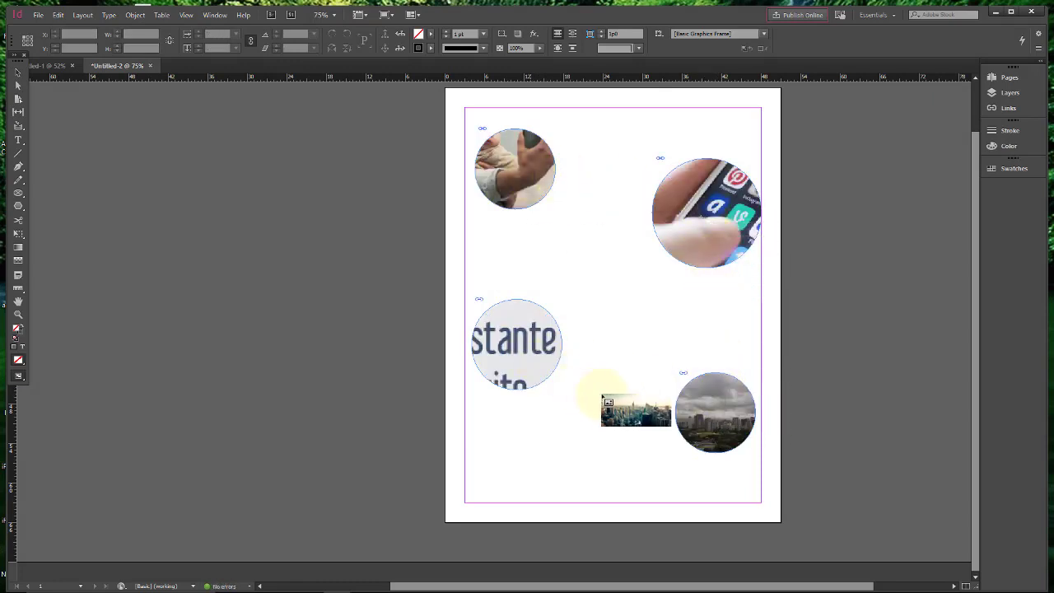
Drop the leftover skyline image on the pasteboard and delete it.
left_click(243, 262)
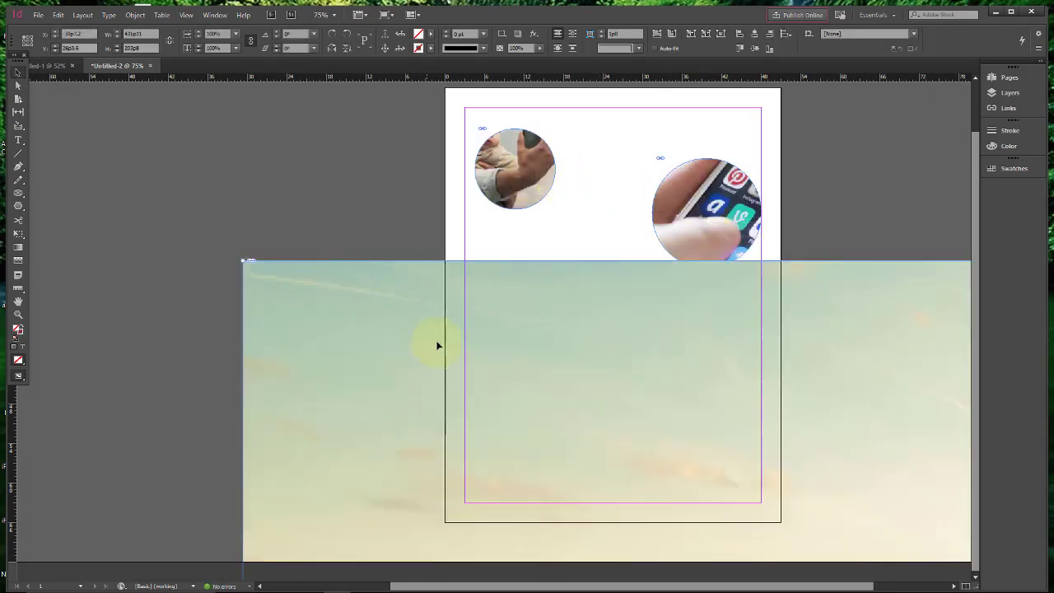
left_click_drag(437, 346, 228, 221)
key("Delete")
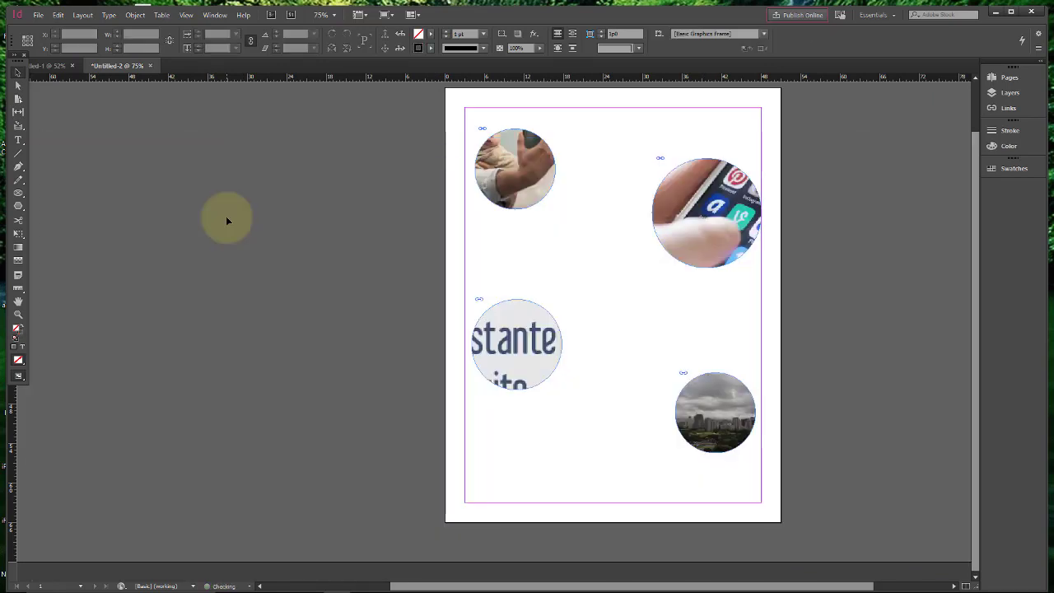
Select the upper-left circular frame holding the 10.jpg photo.
left_click(527, 168)
left_click(508, 143)
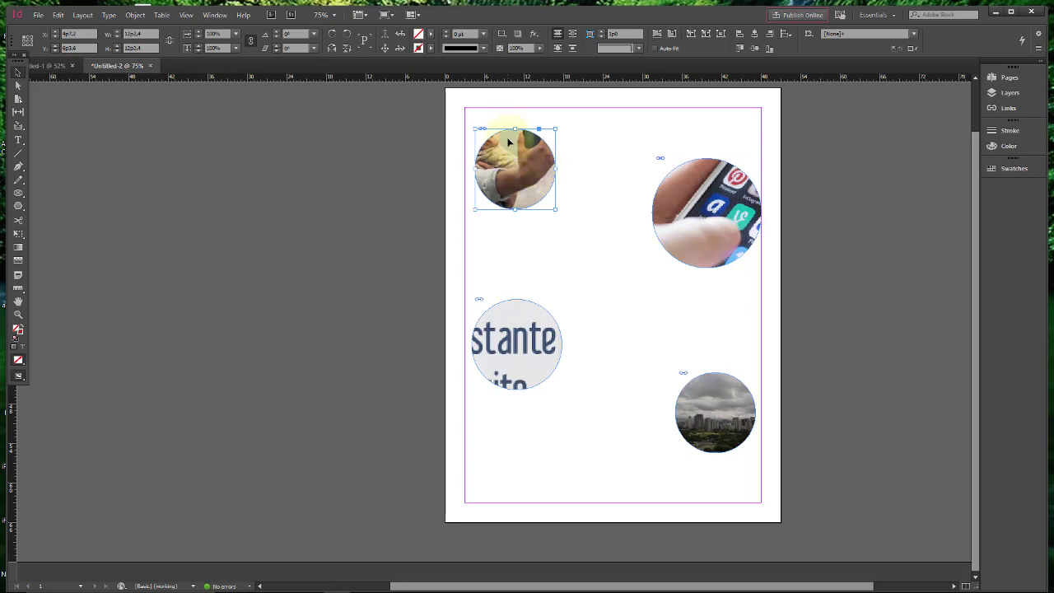